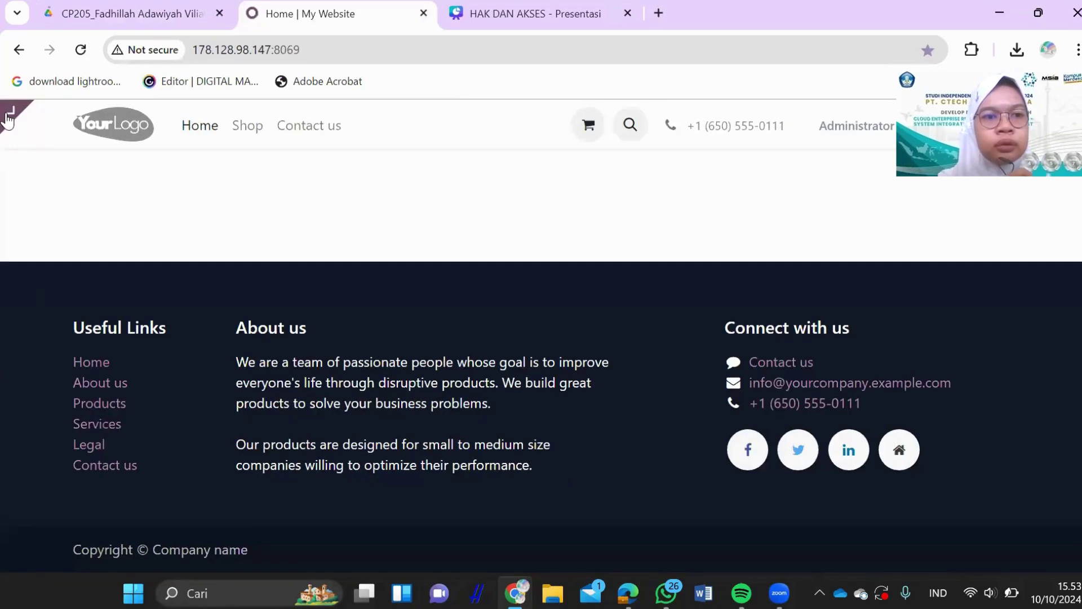
Step: Go from the public website to the Odoo backend and bring up the list of installed apps
{"action": "mouse_move", "coordinate": [6, 120]}
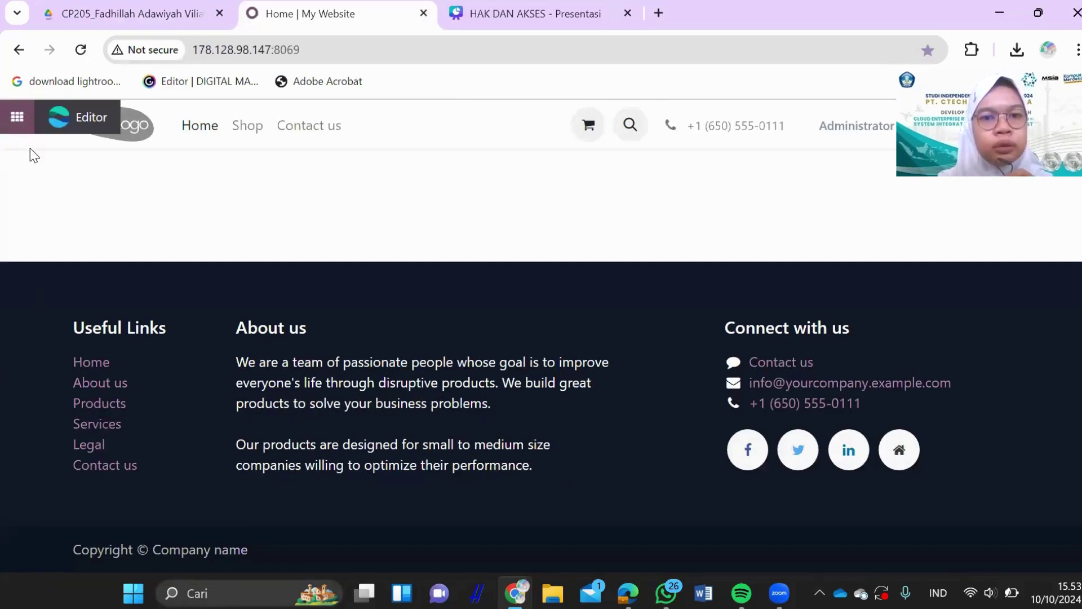
{"action": "left_click", "coordinate": [17, 118]}
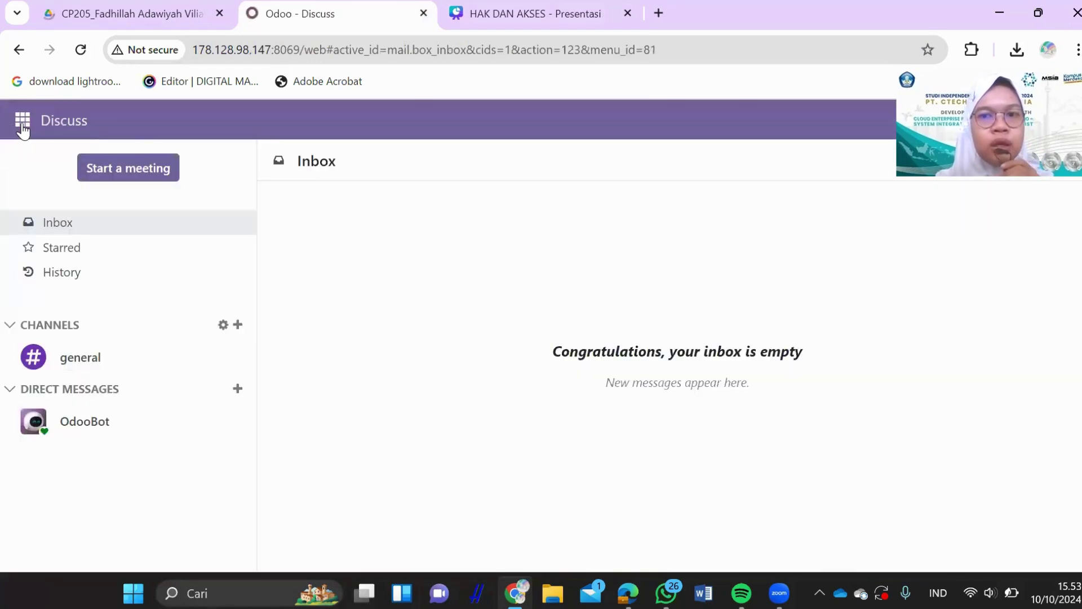
{"action": "left_click", "coordinate": [22, 128]}
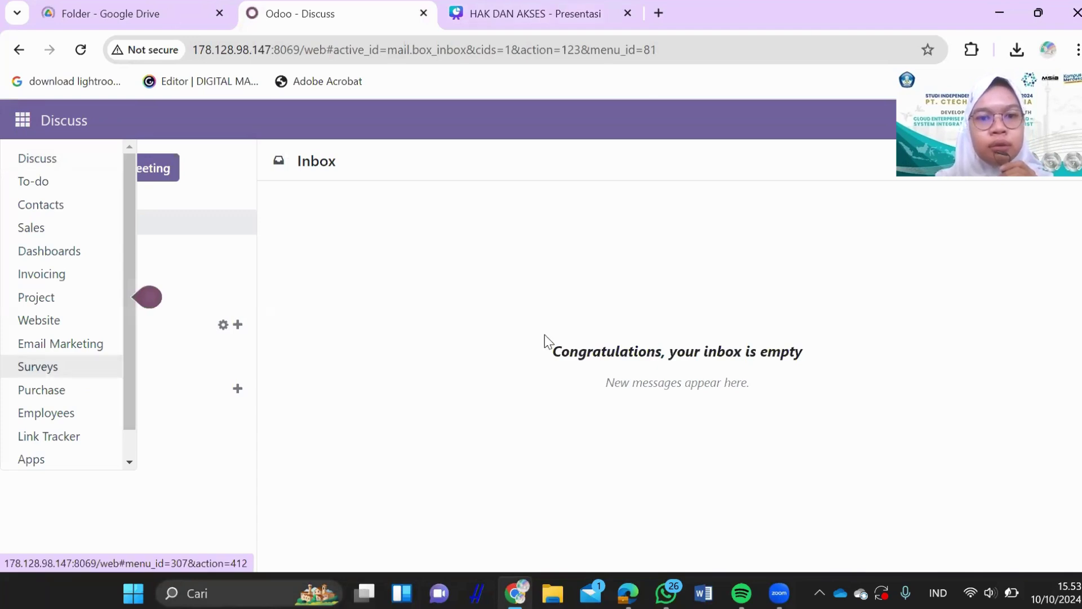
Step: Switch to Google Drive and open the "hak dan akses" spreadsheet to view the user data
{"action": "key", "text": "ctrl+shift+Tab"}
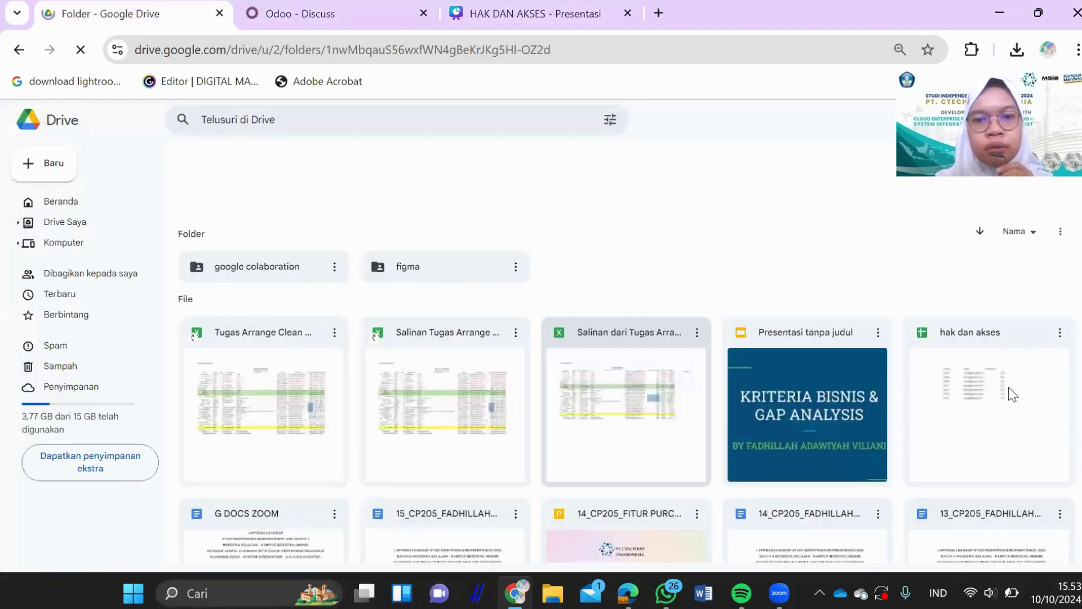
{"action": "double_click", "coordinate": [1010, 388]}
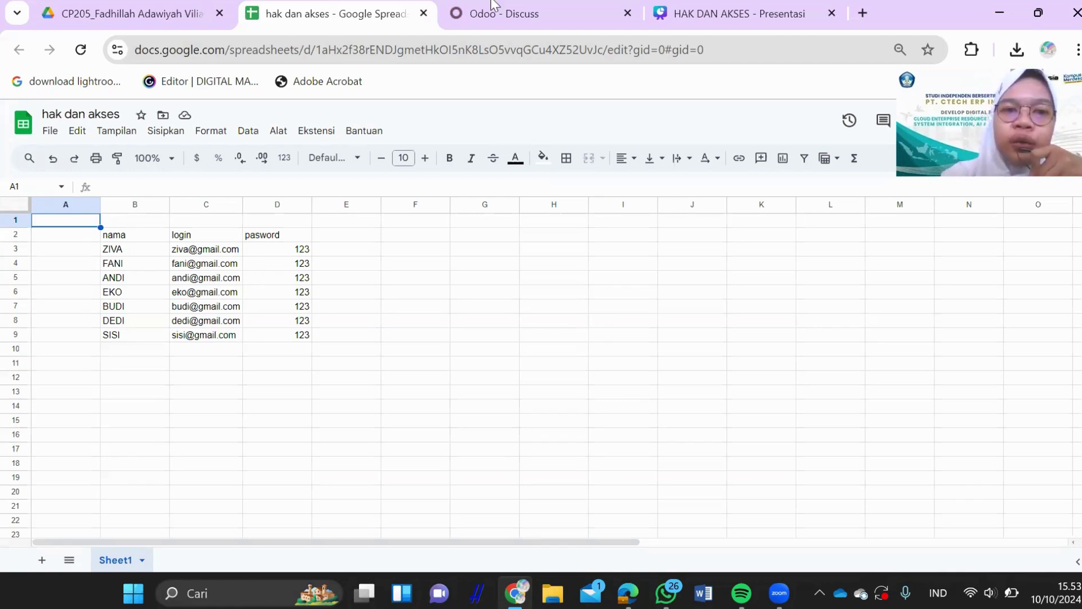
Step: Return to Odoo and open the Users list in Settings
{"action": "left_click", "coordinate": [524, 6]}
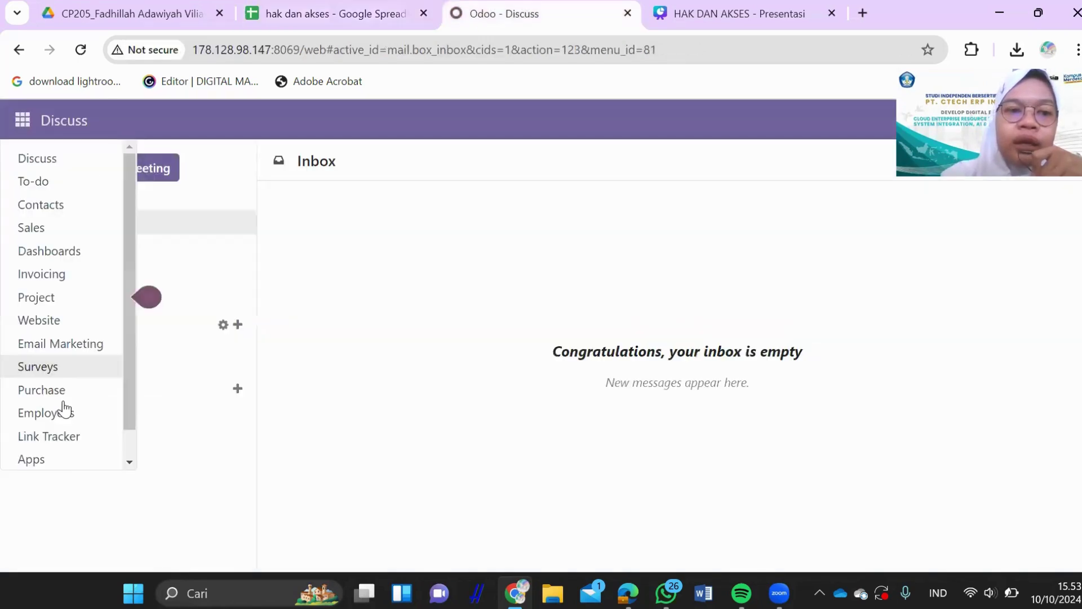
{"action": "scroll", "coordinate": [55, 457], "scroll_direction": "down", "scroll_amount": 1}
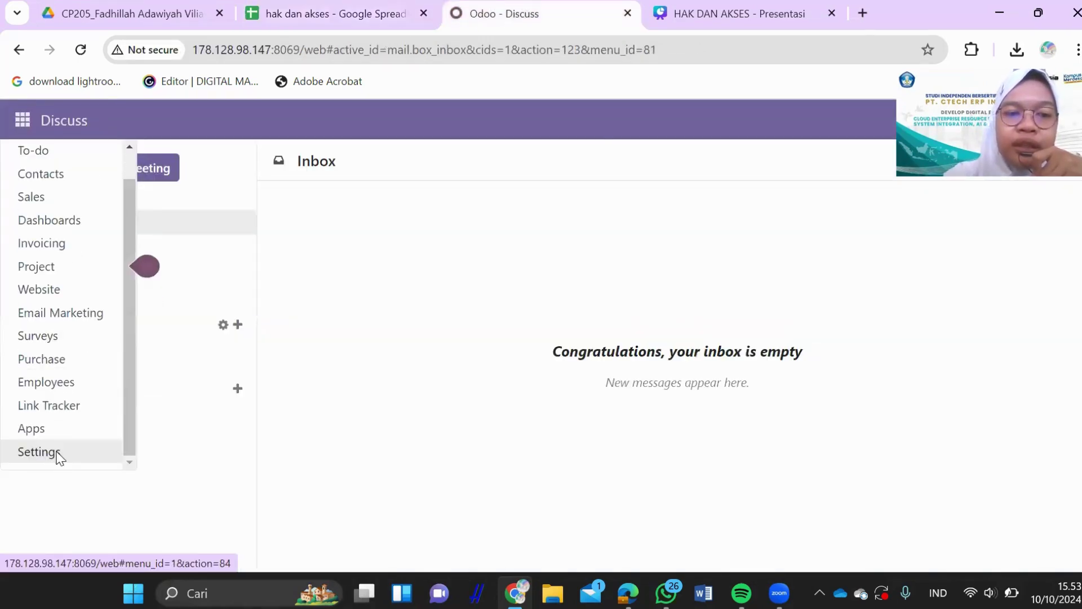
{"action": "left_click", "coordinate": [55, 453]}
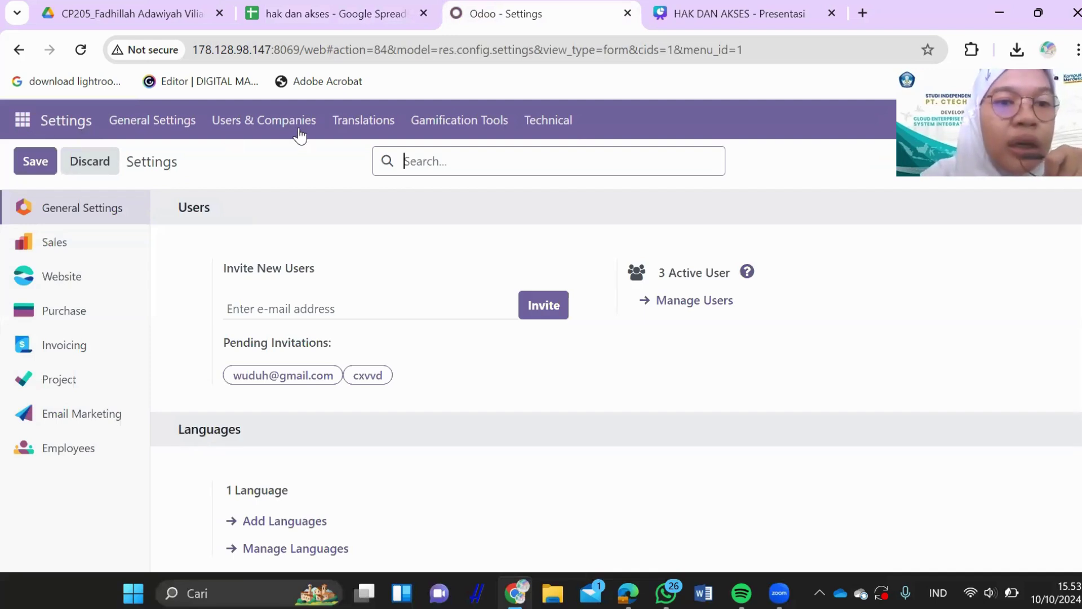
{"action": "left_click", "coordinate": [299, 135]}
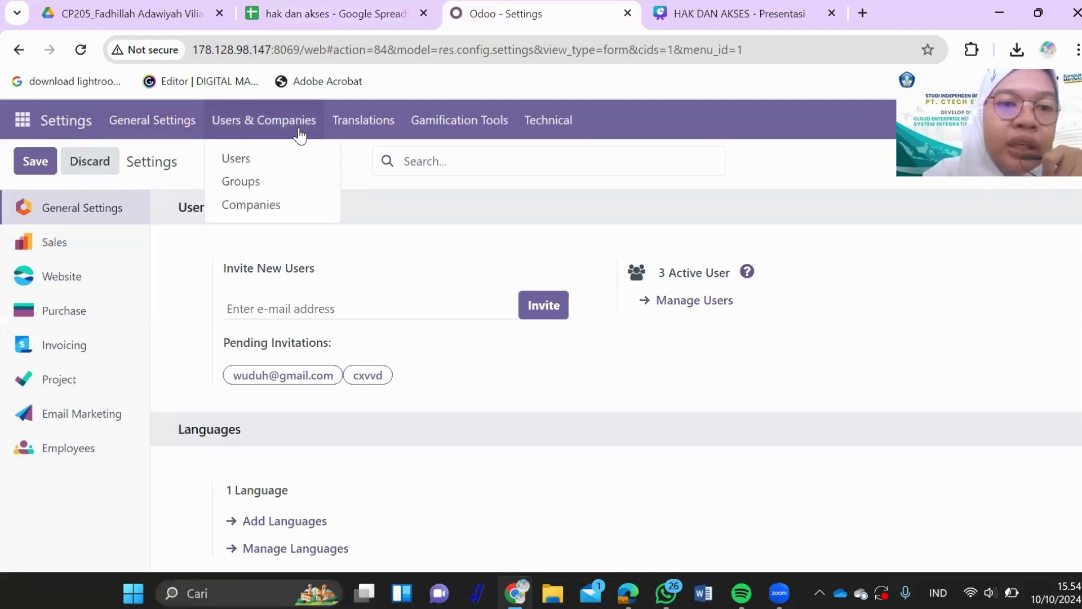
{"action": "left_click", "coordinate": [259, 161]}
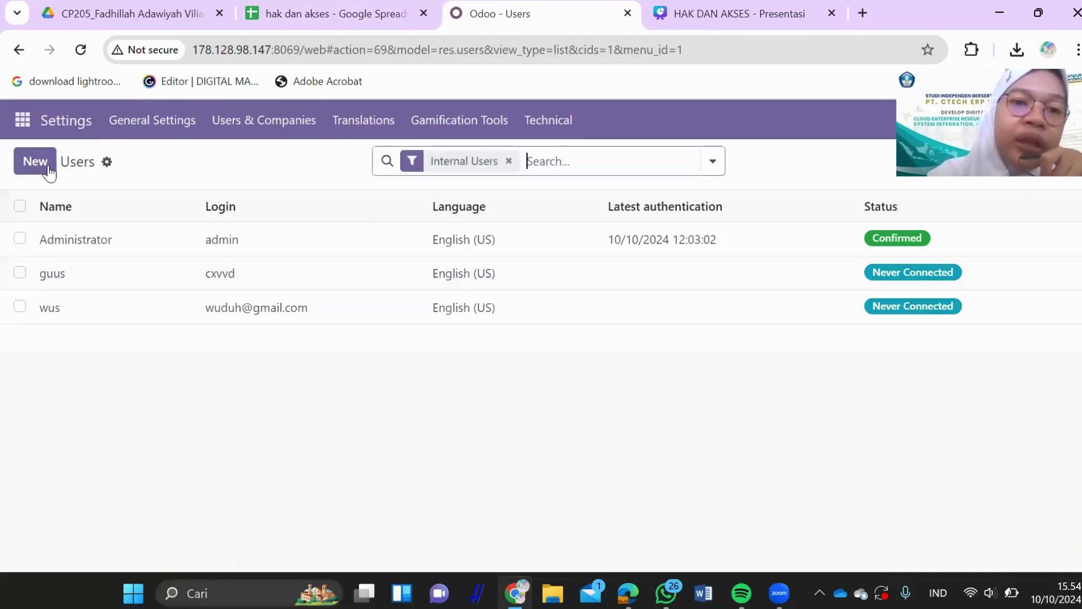
Step: Review the access rights options on a blank new-user form, and return to the Users list without filling it in
{"action": "left_click", "coordinate": [49, 170]}
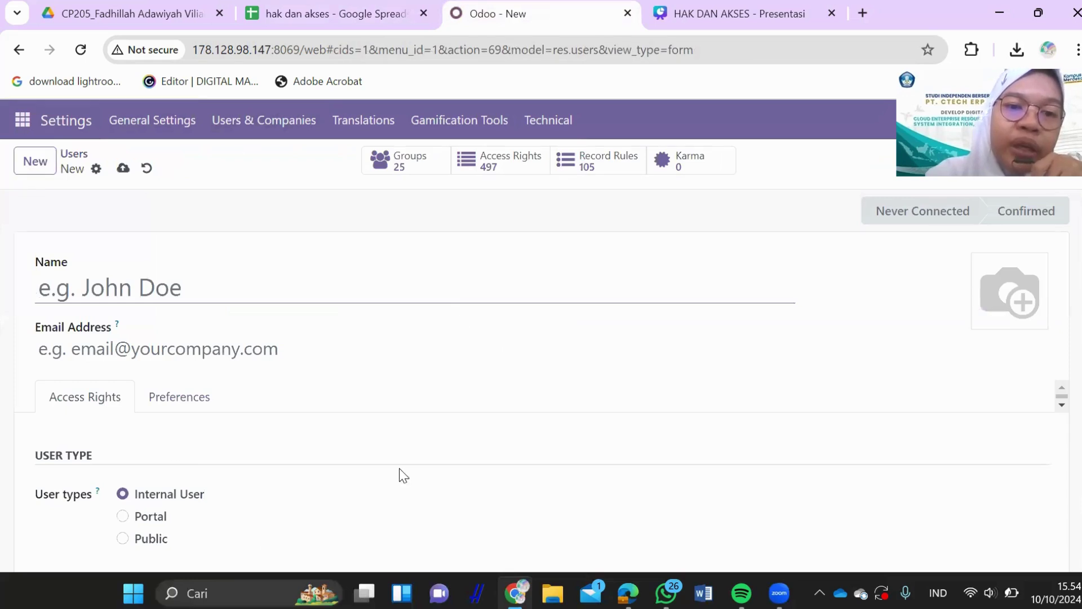
{"action": "left_click", "coordinate": [247, 352]}
{"action": "scroll", "coordinate": [247, 352], "scroll_direction": "down", "scroll_amount": 3}
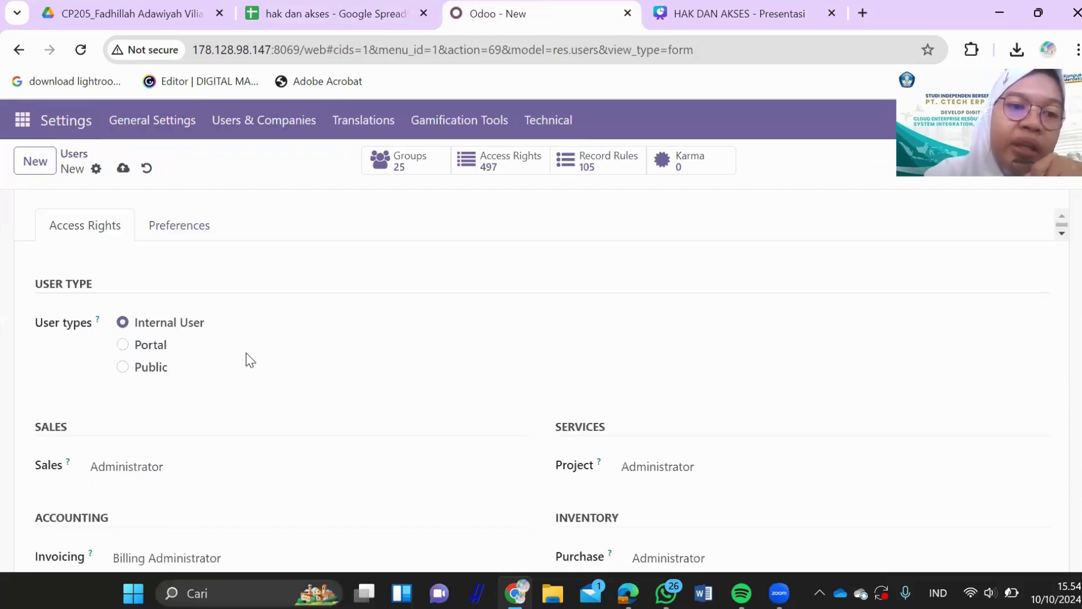
{"action": "scroll", "coordinate": [247, 356], "scroll_direction": "down", "scroll_amount": 5}
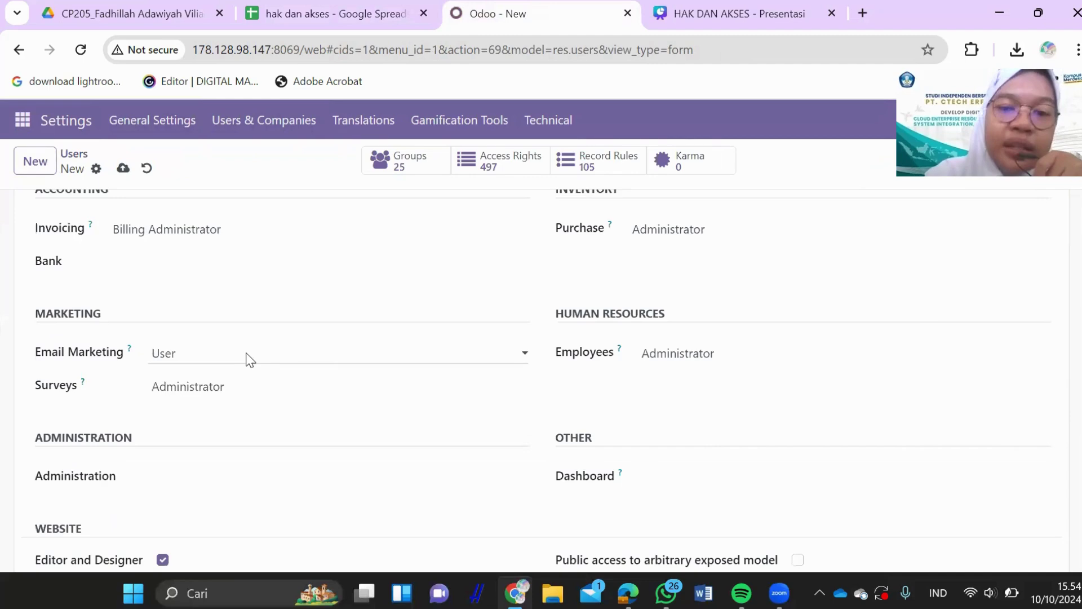
{"action": "scroll", "coordinate": [244, 358], "scroll_direction": "down", "scroll_amount": 3}
{"action": "scroll", "coordinate": [231, 339], "scroll_direction": "down", "scroll_amount": 5}
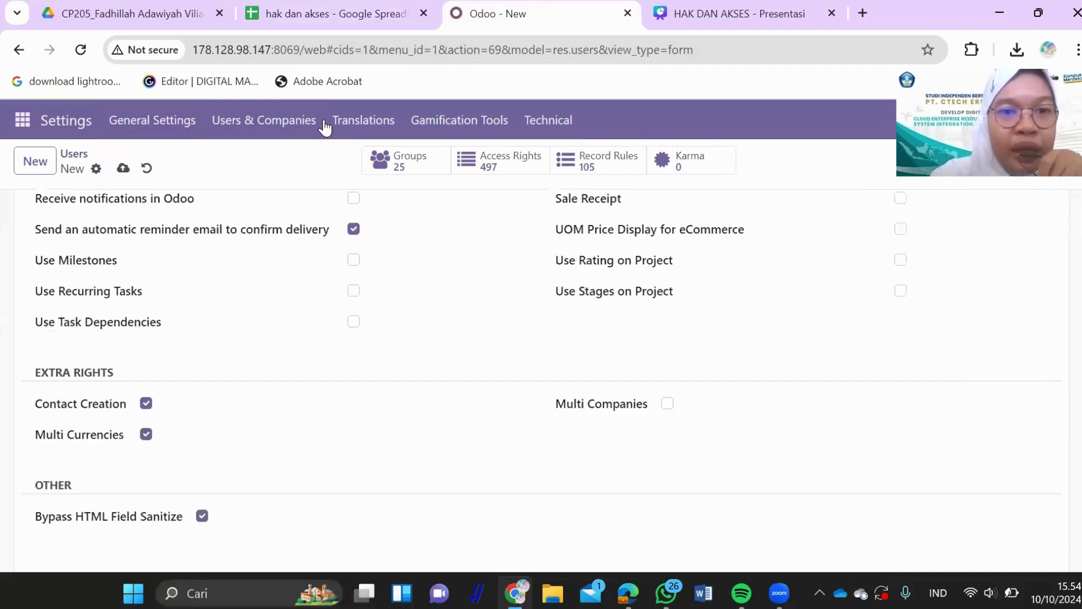
{"action": "left_click", "coordinate": [281, 127]}
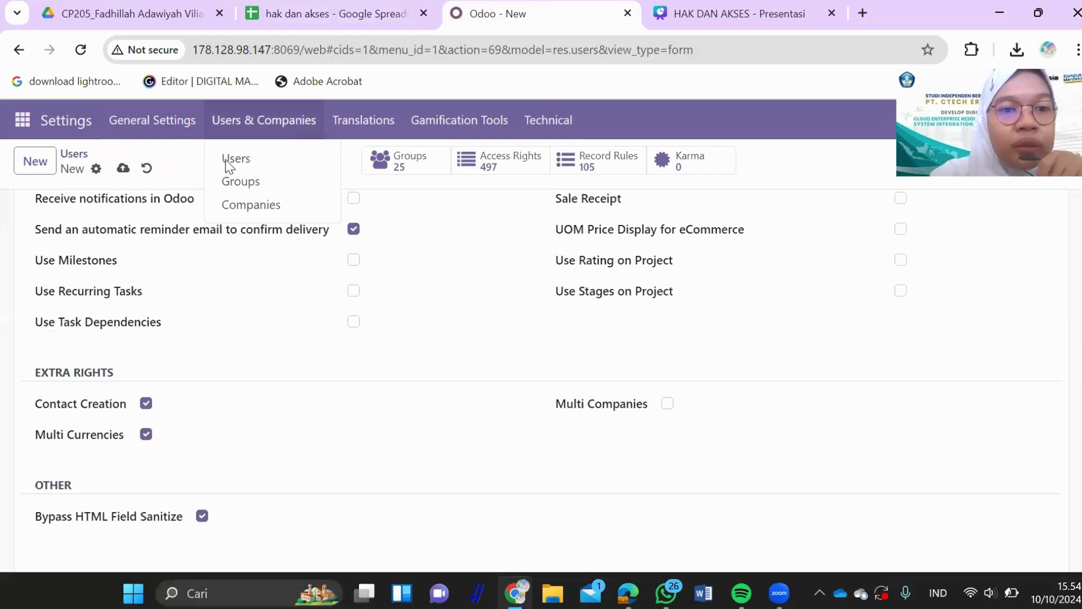
{"action": "left_click", "coordinate": [227, 161]}
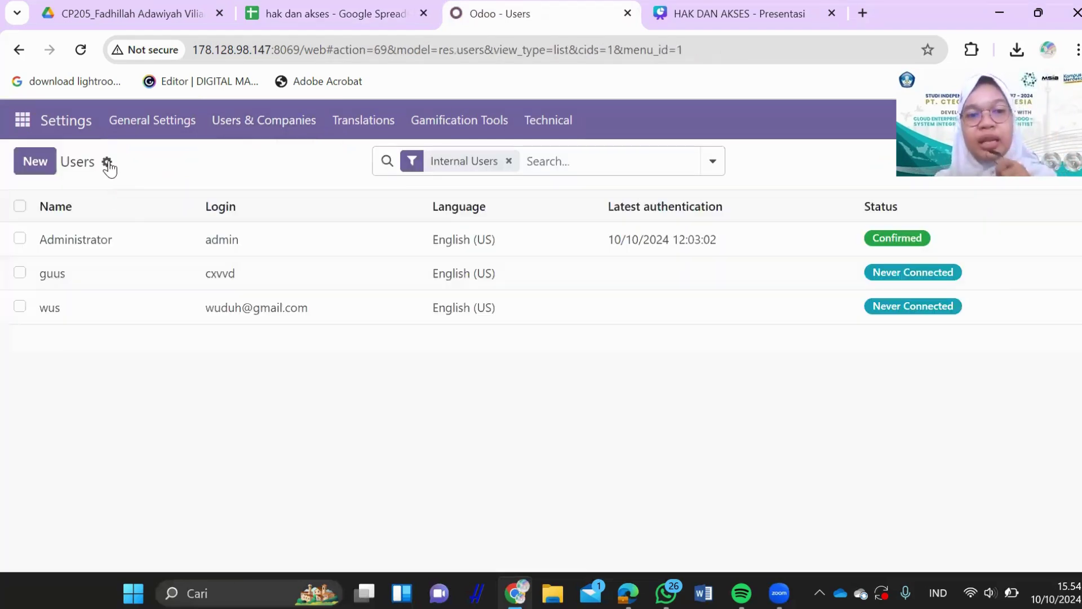
Step: Try importing user records from "hak dan akses .xlsx", stored under msib_pt ctech on New Volume (D:), and test the import
{"action": "left_click", "coordinate": [107, 163]}
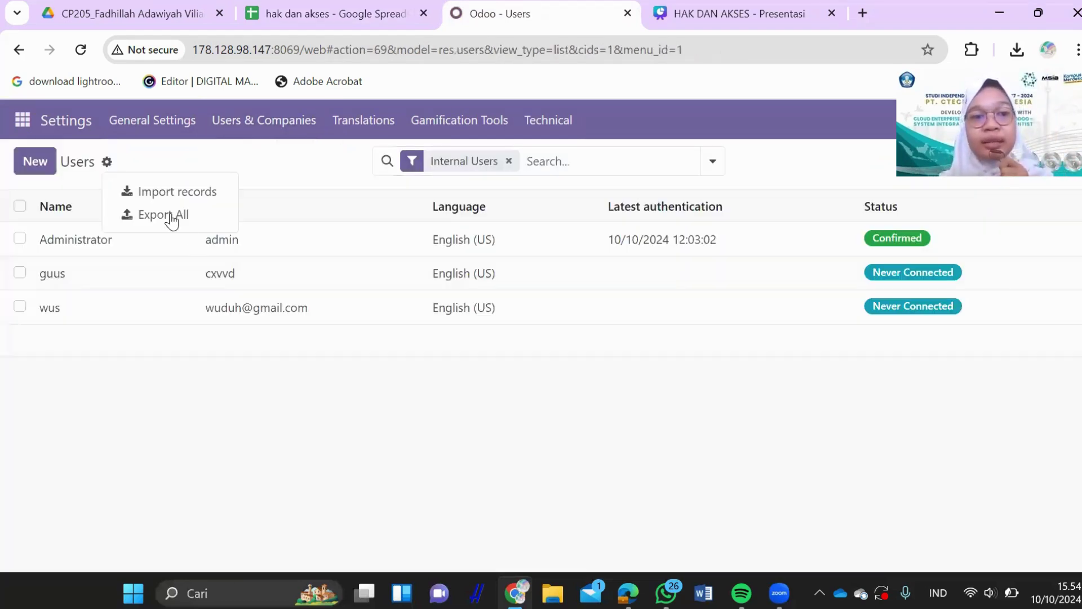
{"action": "left_click", "coordinate": [203, 201]}
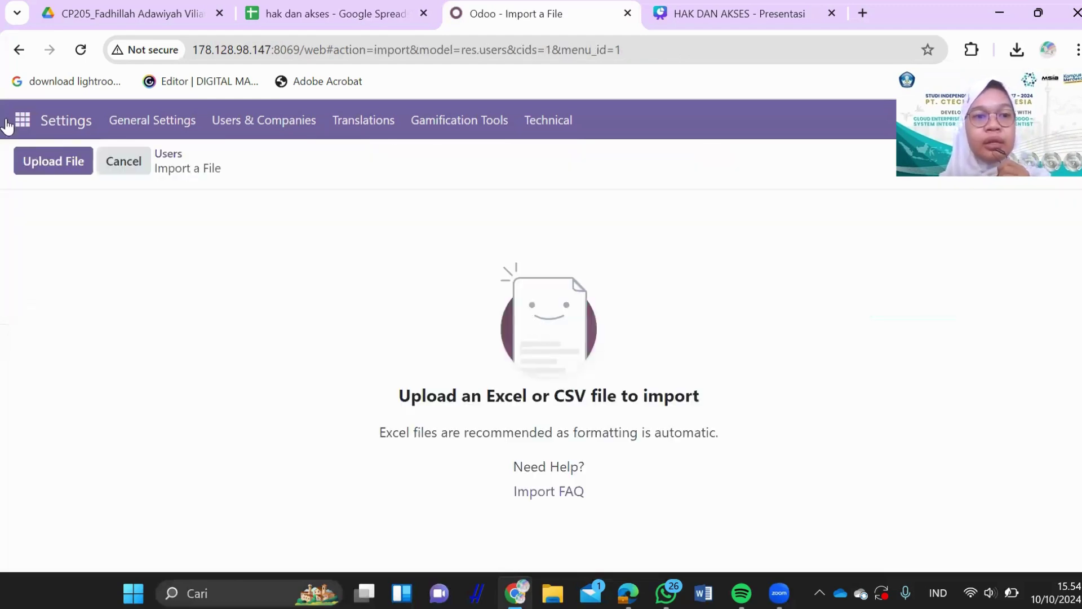
{"action": "left_click", "coordinate": [44, 166]}
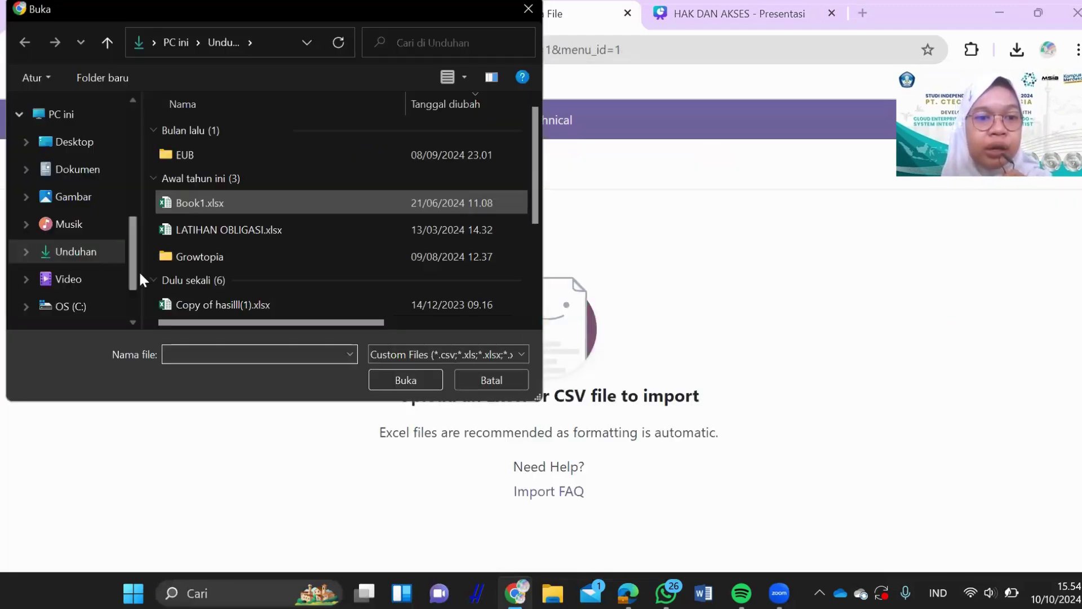
{"action": "scroll", "coordinate": [96, 265], "scroll_direction": "down", "scroll_amount": 2}
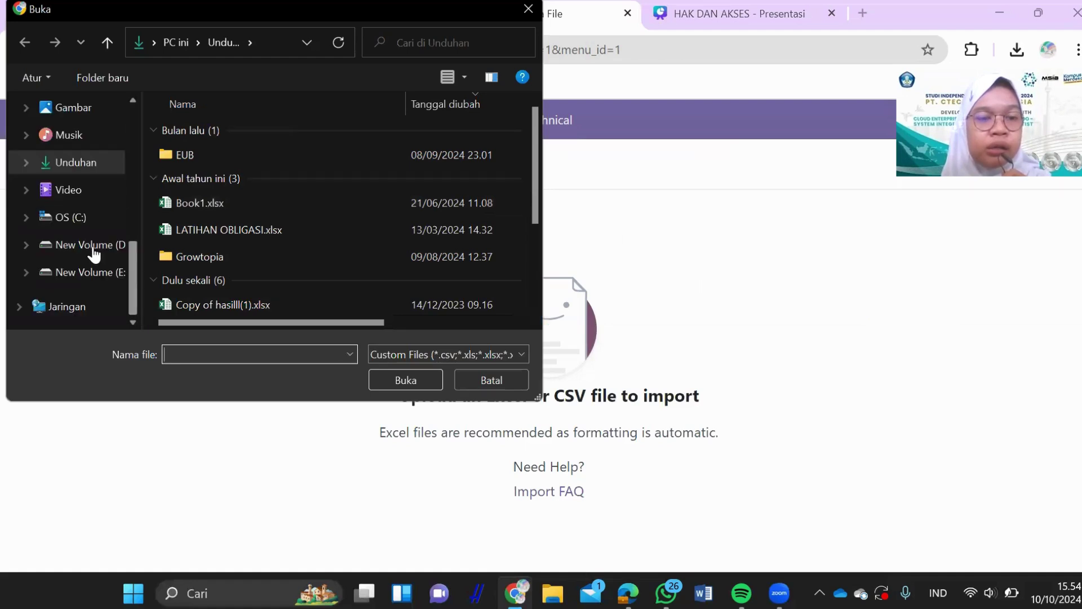
{"action": "left_click", "coordinate": [90, 245]}
{"action": "double_click", "coordinate": [243, 176]}
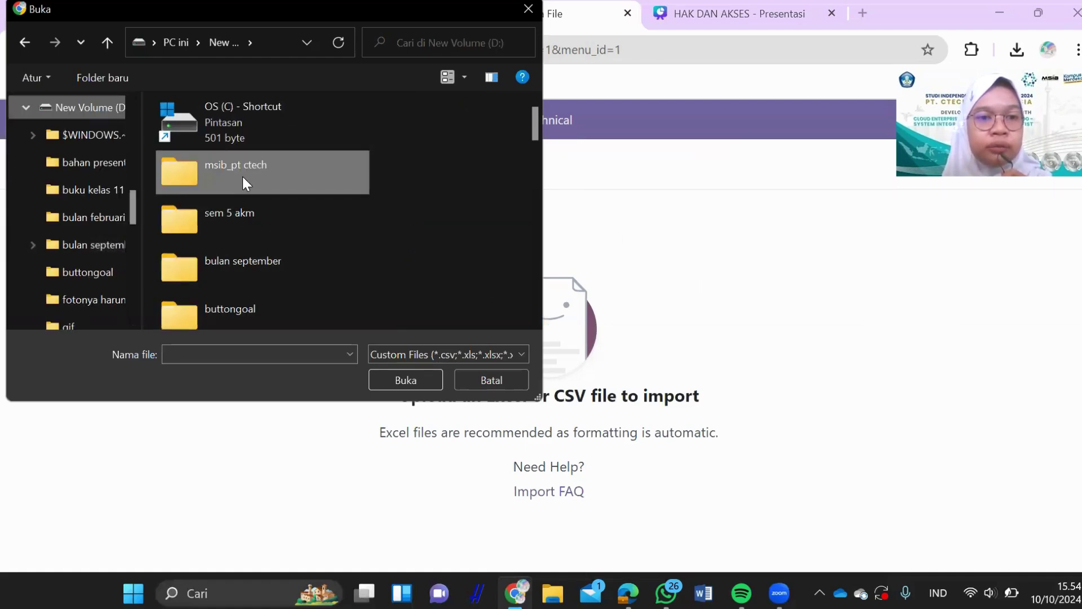
{"action": "double_click", "coordinate": [222, 293]}
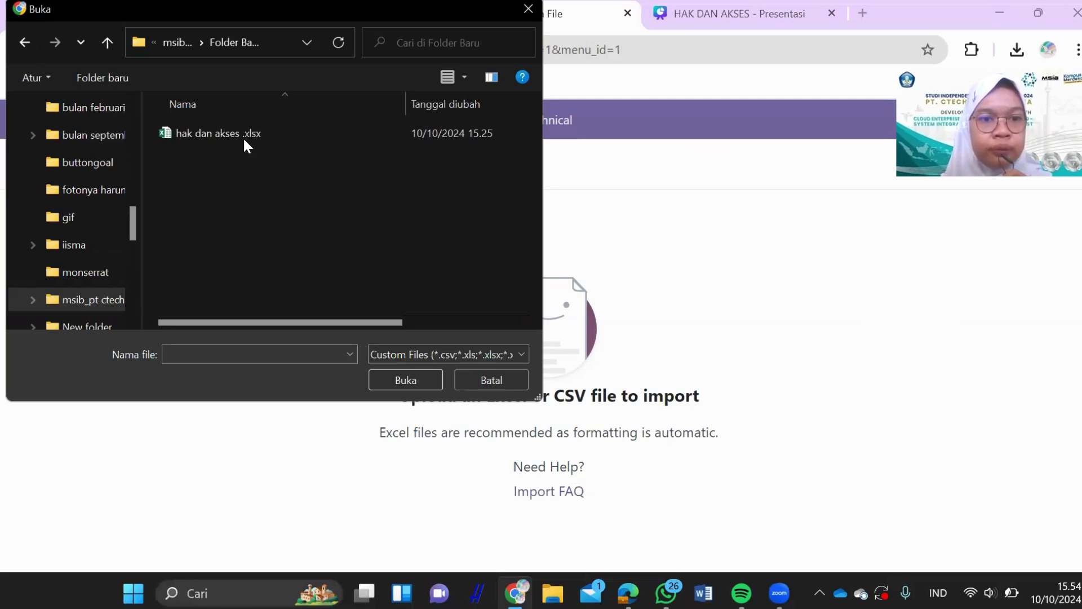
{"action": "left_click", "coordinate": [242, 137]}
{"action": "left_click", "coordinate": [406, 380]}
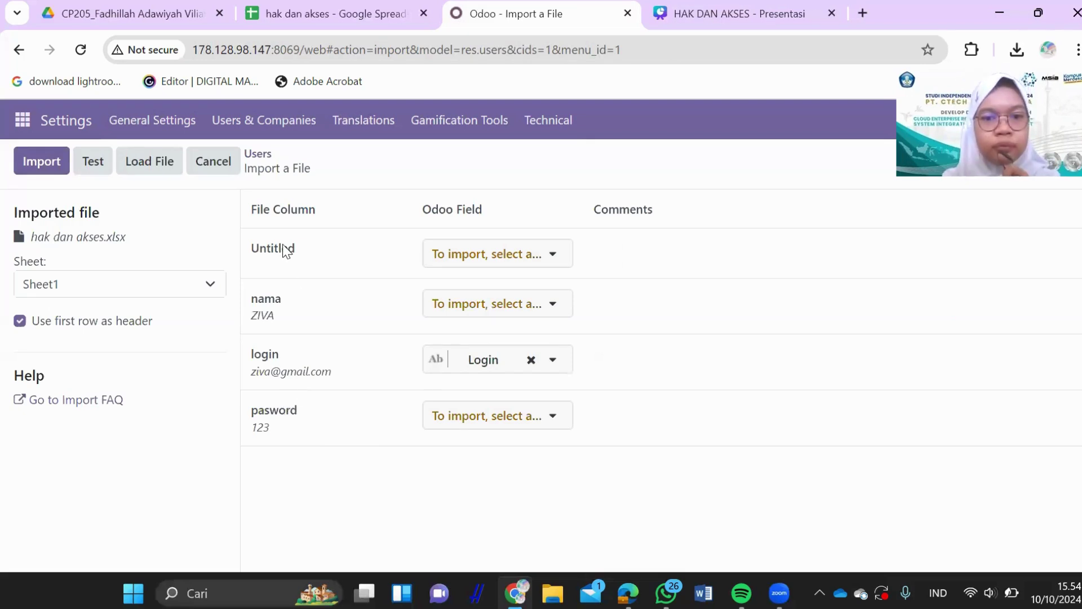
{"action": "left_click", "coordinate": [94, 162]}
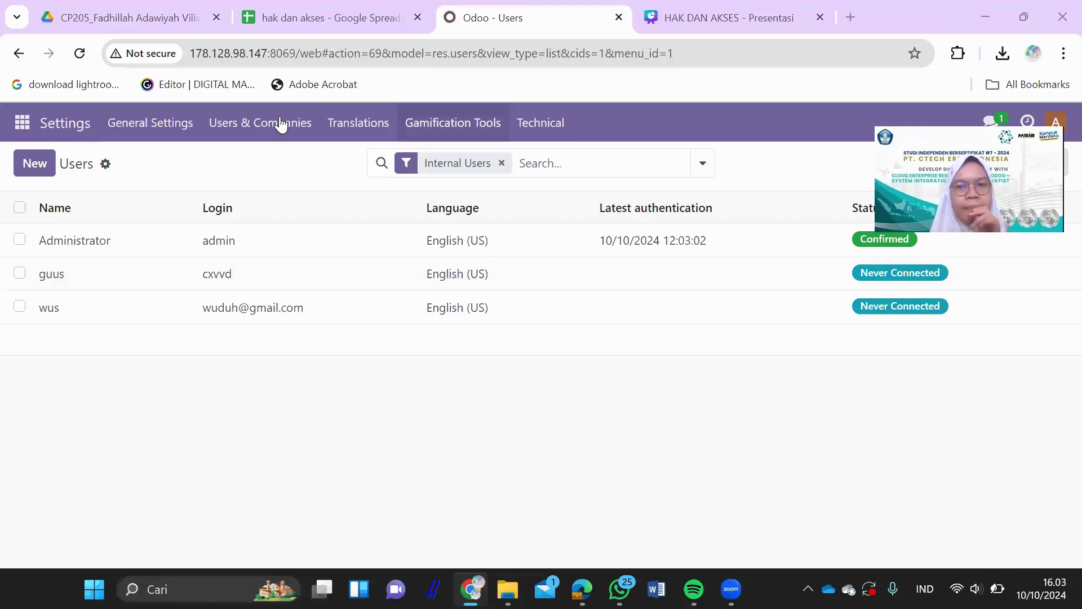
Step: Load the edited "hak dan akses .xlsx" into the user record import and test it
{"action": "left_click", "coordinate": [254, 162]}
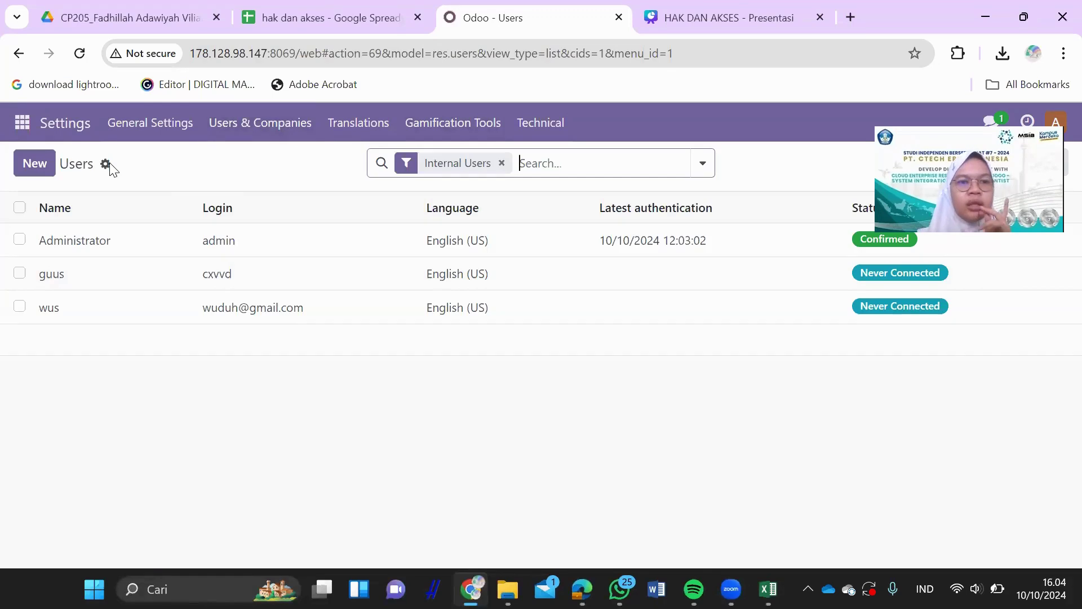
{"action": "left_click", "coordinate": [106, 164]}
{"action": "left_click", "coordinate": [164, 202]}
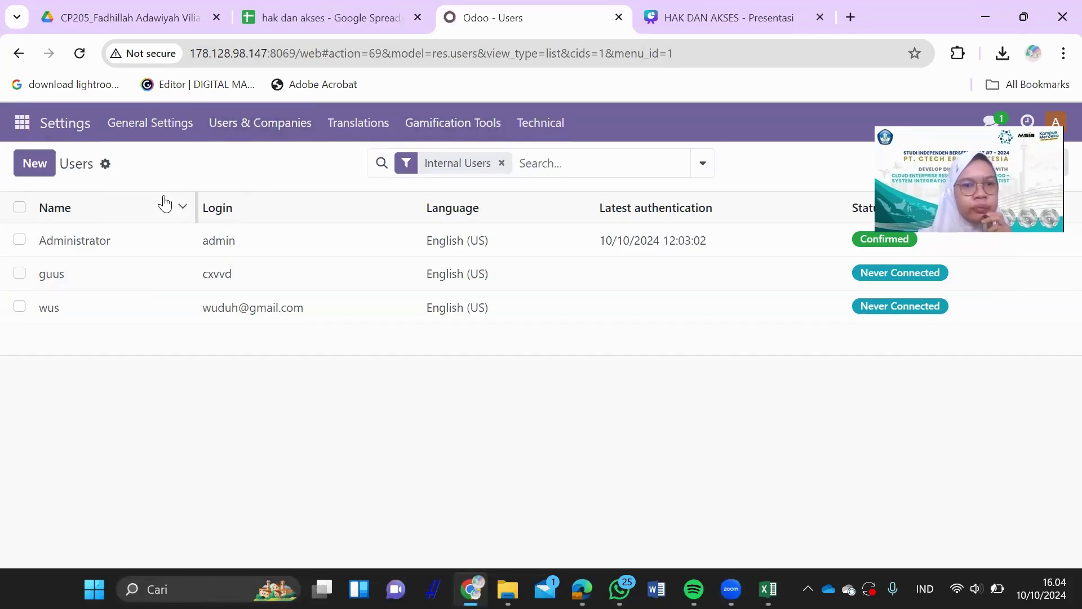
{"action": "left_click", "coordinate": [54, 165]}
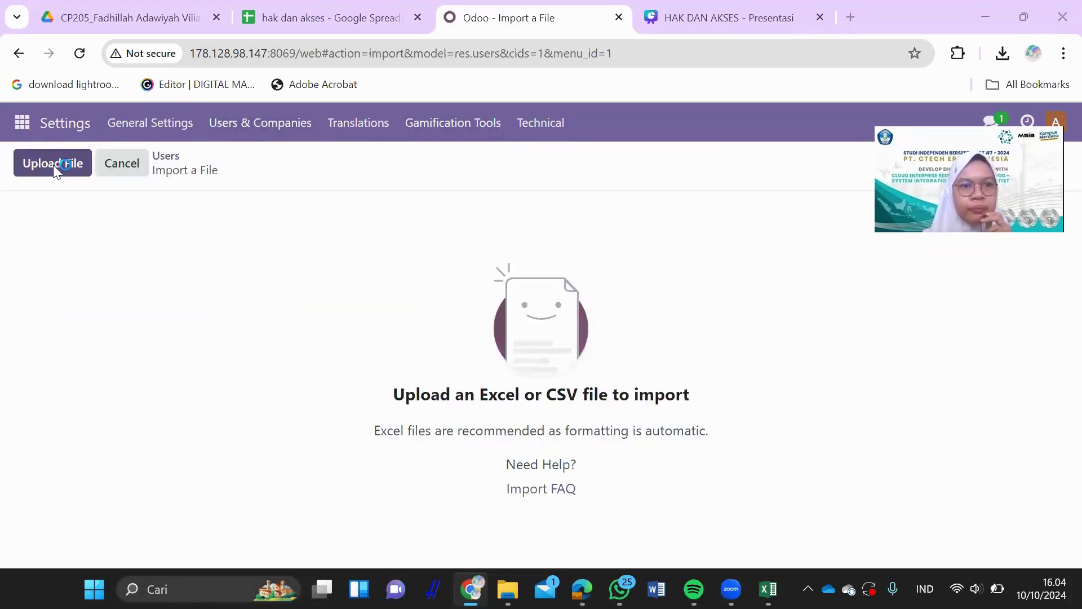
{"action": "left_click", "coordinate": [218, 133]}
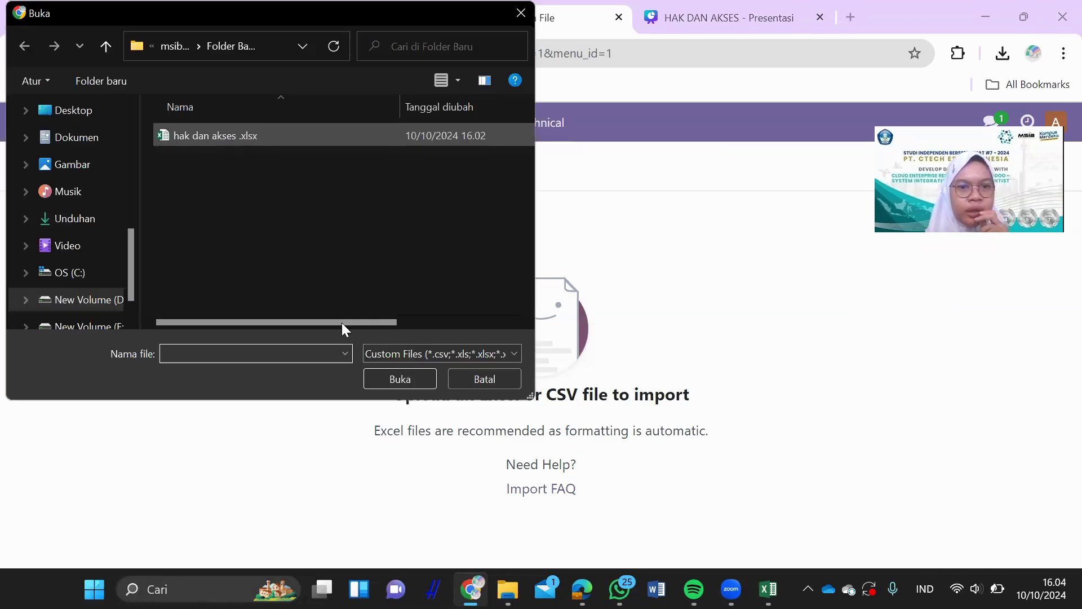
{"action": "left_click", "coordinate": [396, 380]}
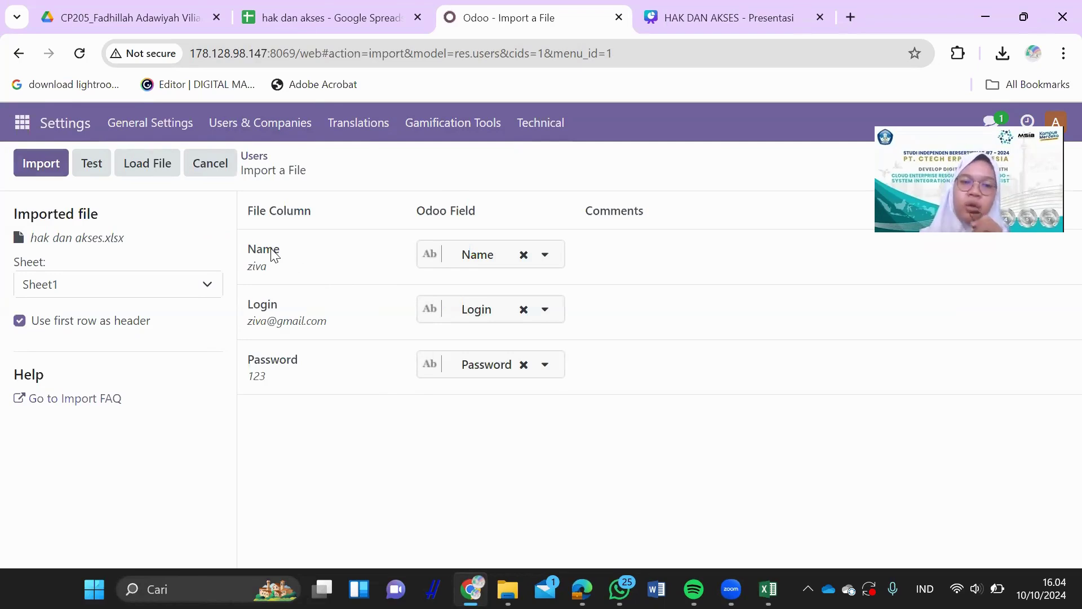
{"action": "left_click", "coordinate": [96, 169]}
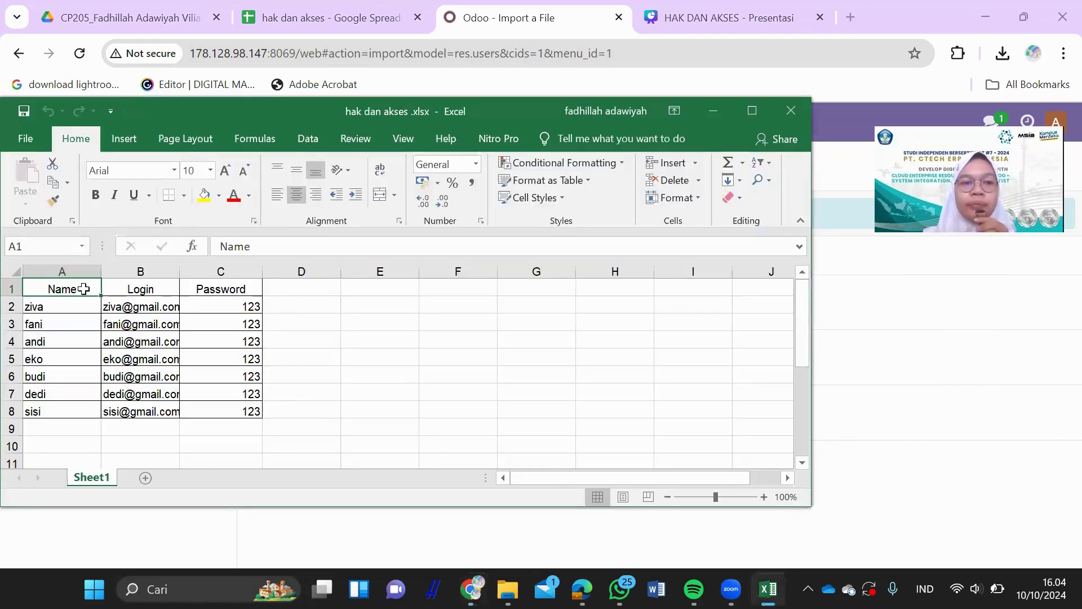
Step: In Excel, move the table A1:C8 so it starts at C3, and move it back to start at A1
{"action": "left_click_drag", "start_coordinate": [84, 289], "coordinate": [366, 372]}
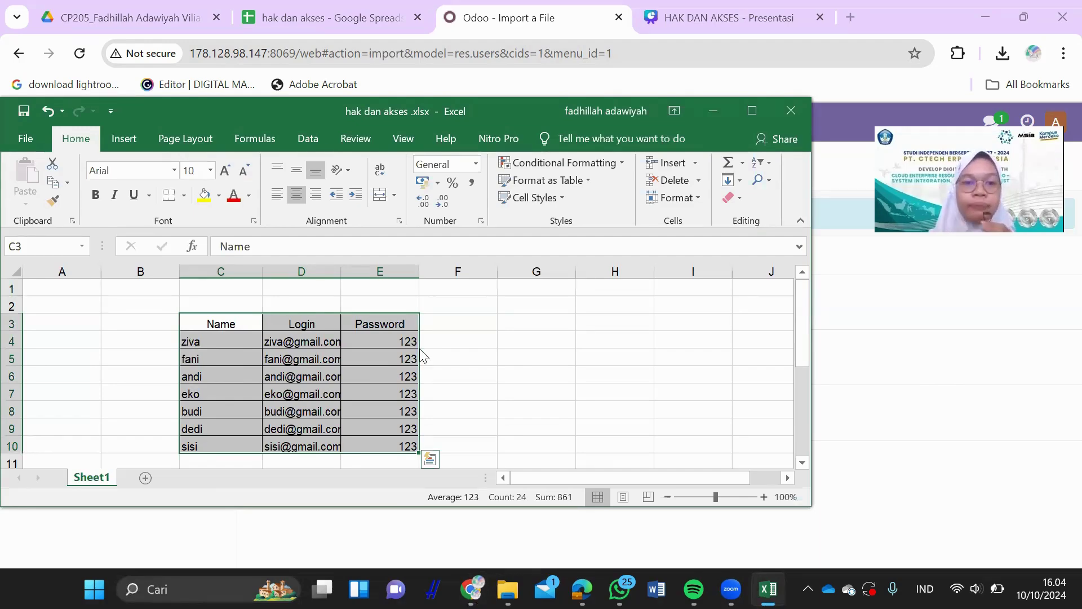
{"action": "left_click_drag", "start_coordinate": [420, 356], "coordinate": [136, 291]}
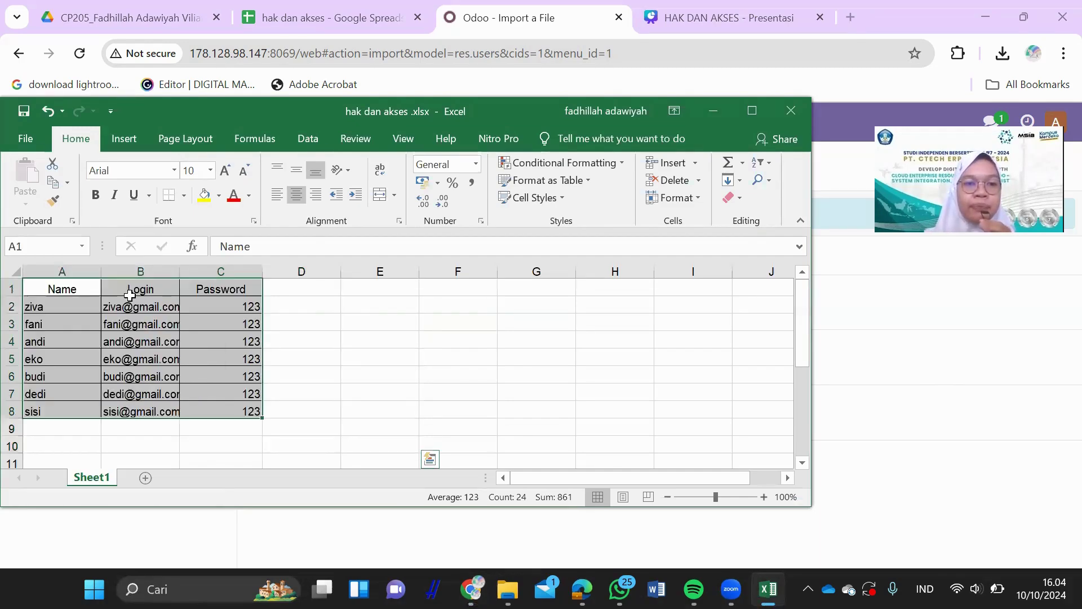
{"action": "left_click", "coordinate": [82, 288]}
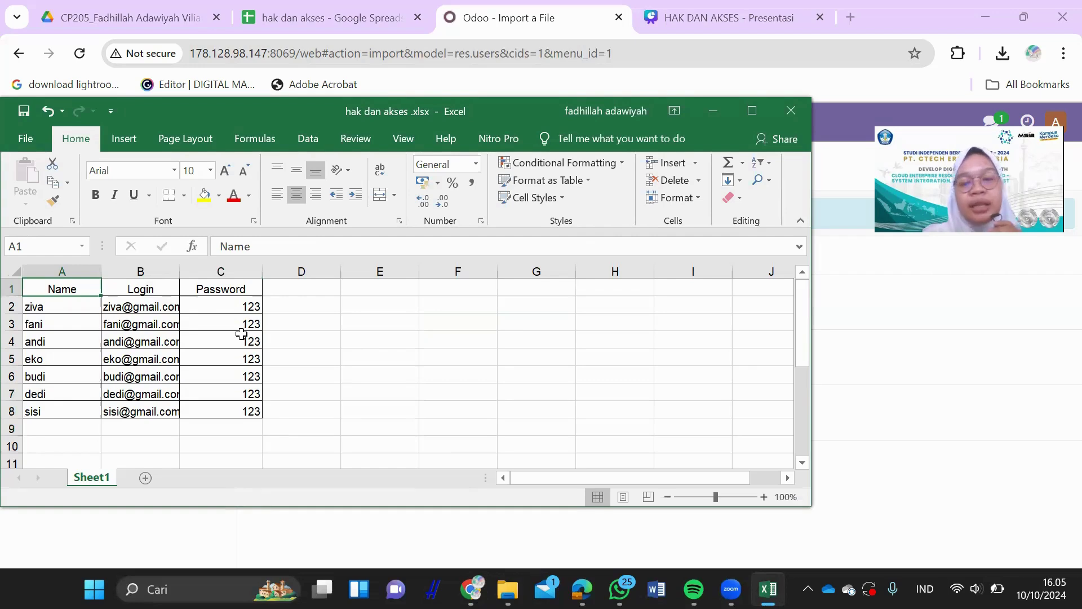
Step: Return to Odoo and import the tested user records
{"action": "left_click", "coordinate": [711, 114]}
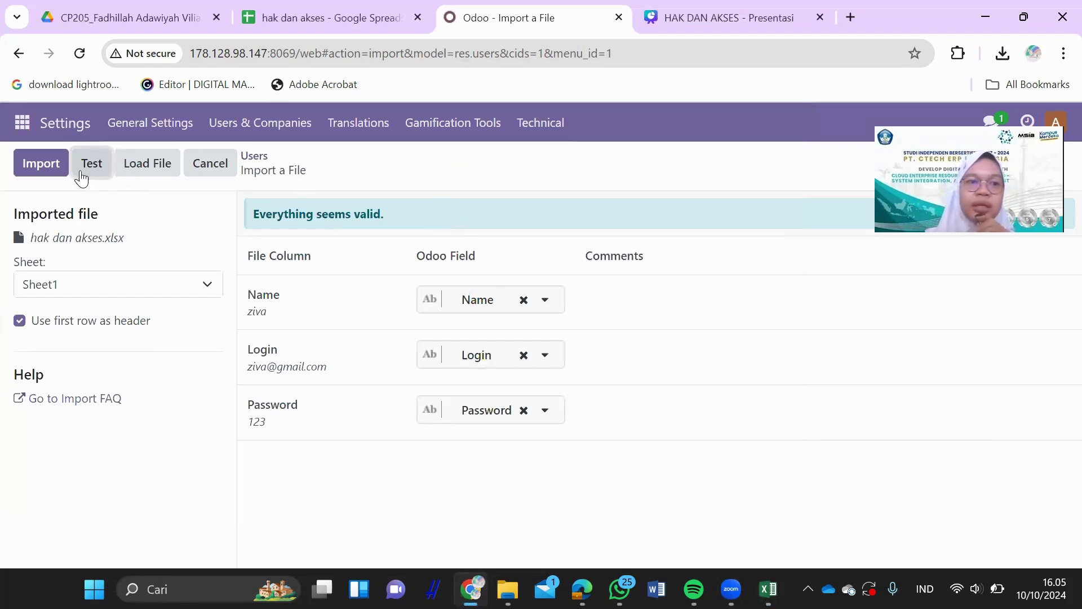
{"action": "left_click", "coordinate": [50, 170]}
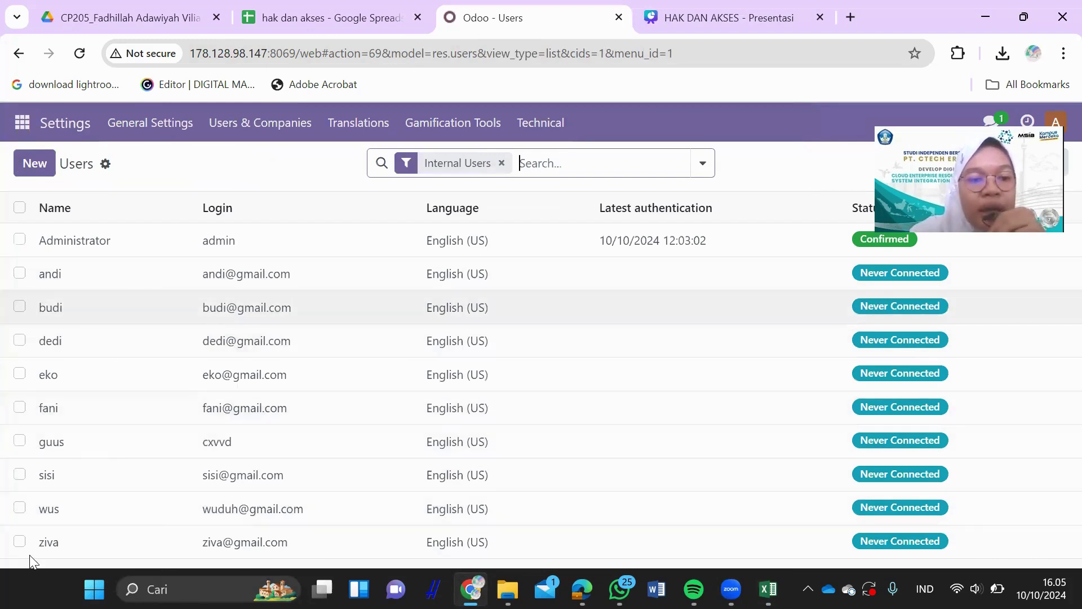
{"action": "left_click", "coordinate": [19, 542]}
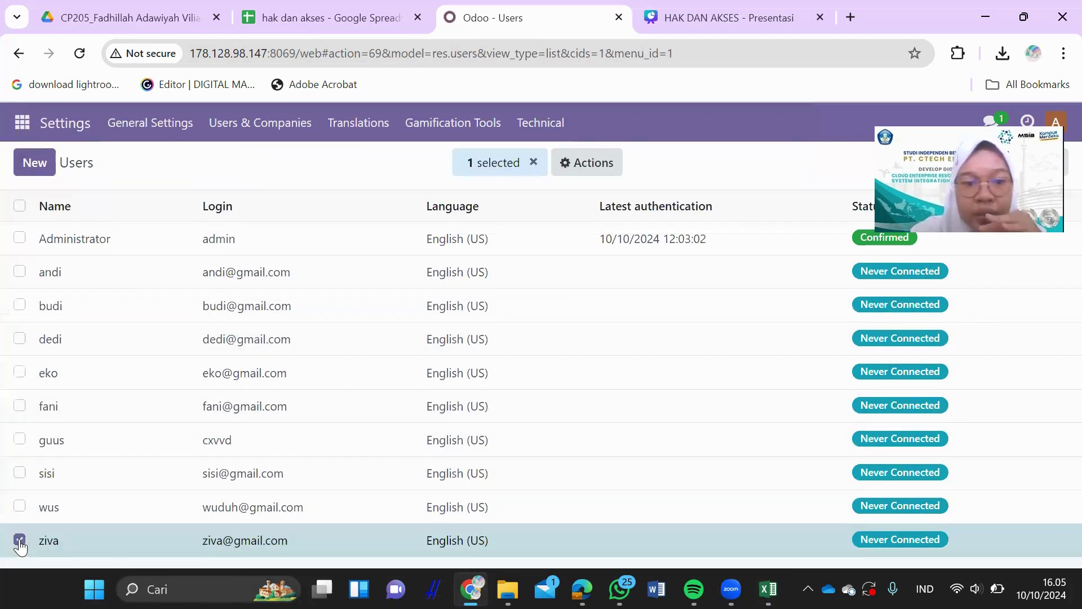
{"action": "left_click", "coordinate": [257, 547]}
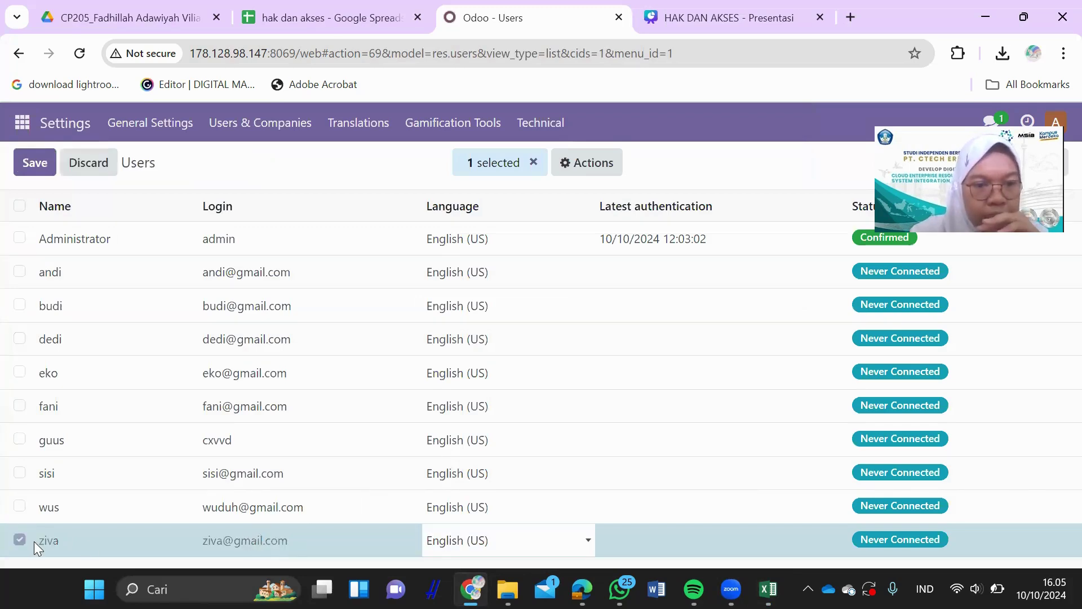
{"action": "left_click", "coordinate": [534, 164]}
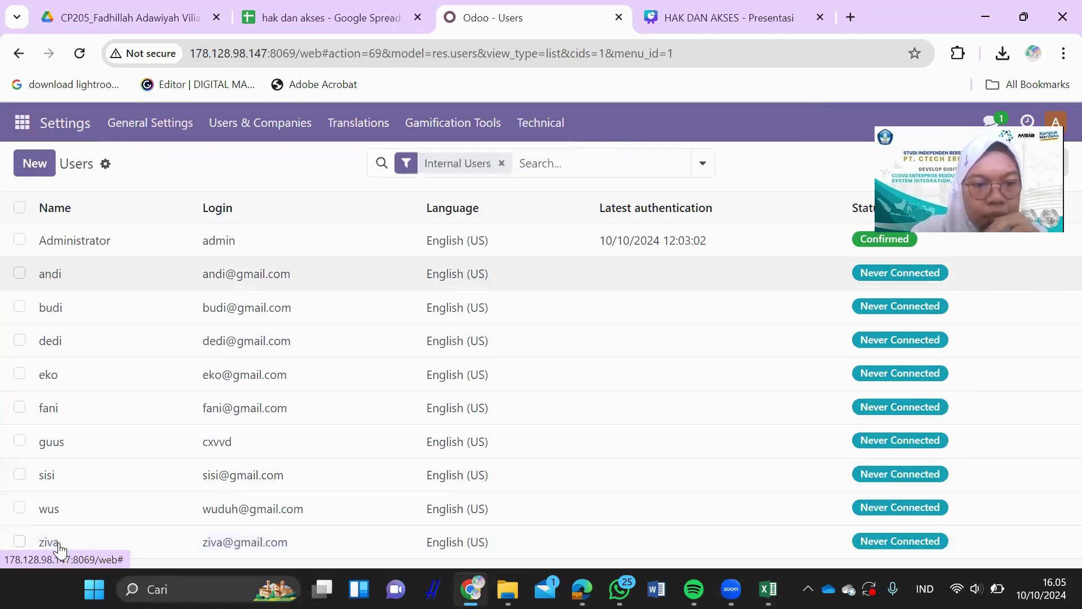
Step: Open the last user in the Users list and bring up the application access levels
{"action": "left_click", "coordinate": [59, 542]}
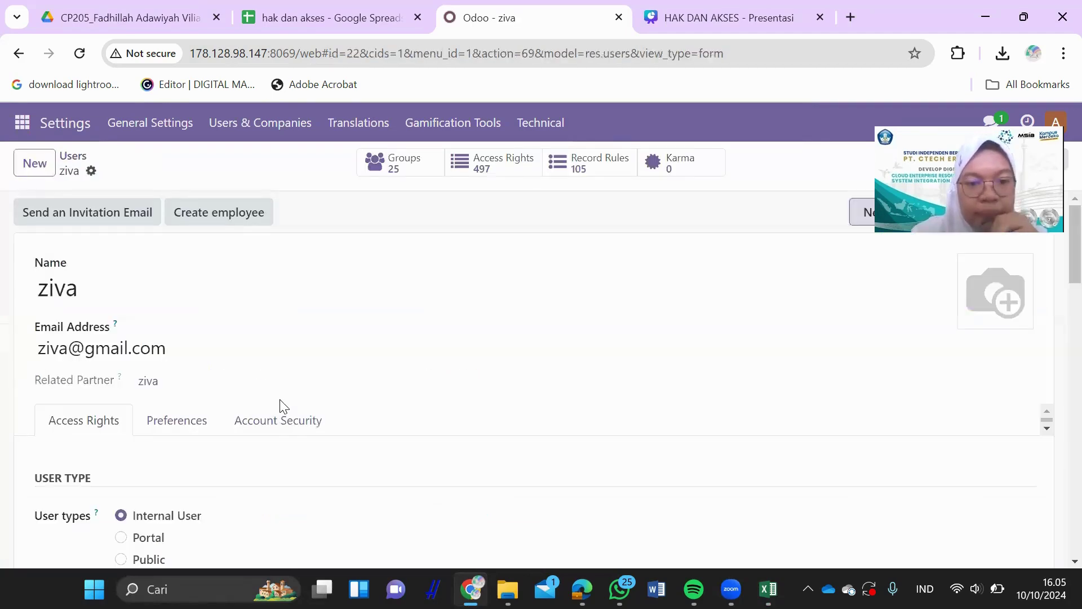
{"action": "scroll", "coordinate": [283, 407], "scroll_direction": "down", "scroll_amount": 2}
{"action": "scroll", "coordinate": [283, 407], "scroll_direction": "down", "scroll_amount": 4}
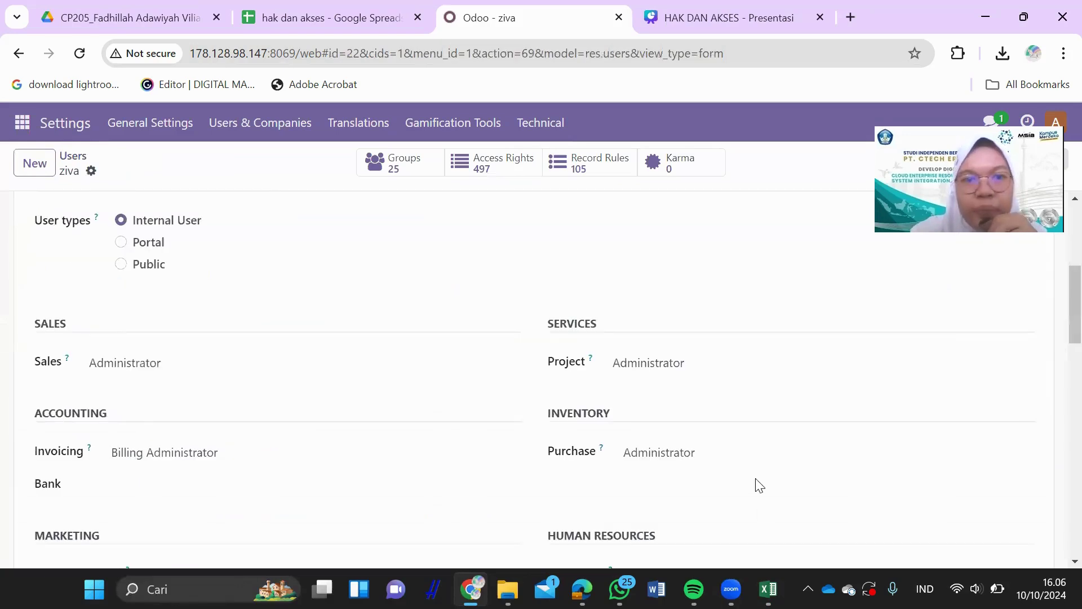
Step: Place the HAK DAN AKSES presentation in its own window beside Odoo and show page 3, "Skenario"
{"action": "left_click_drag", "start_coordinate": [725, 6], "coordinate": [851, 39]}
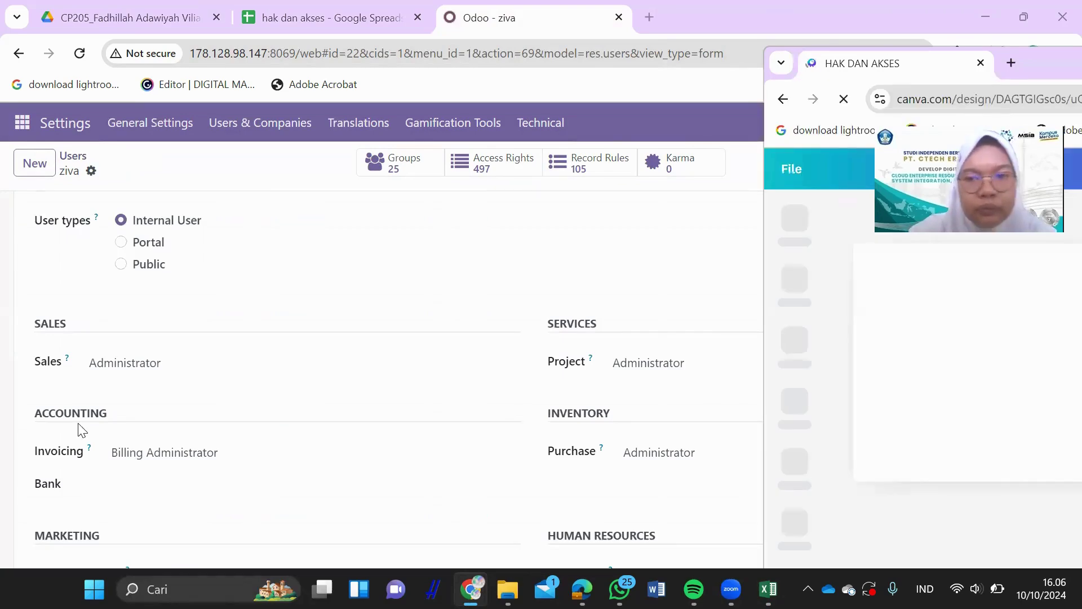
{"action": "key", "text": "super+Right"}
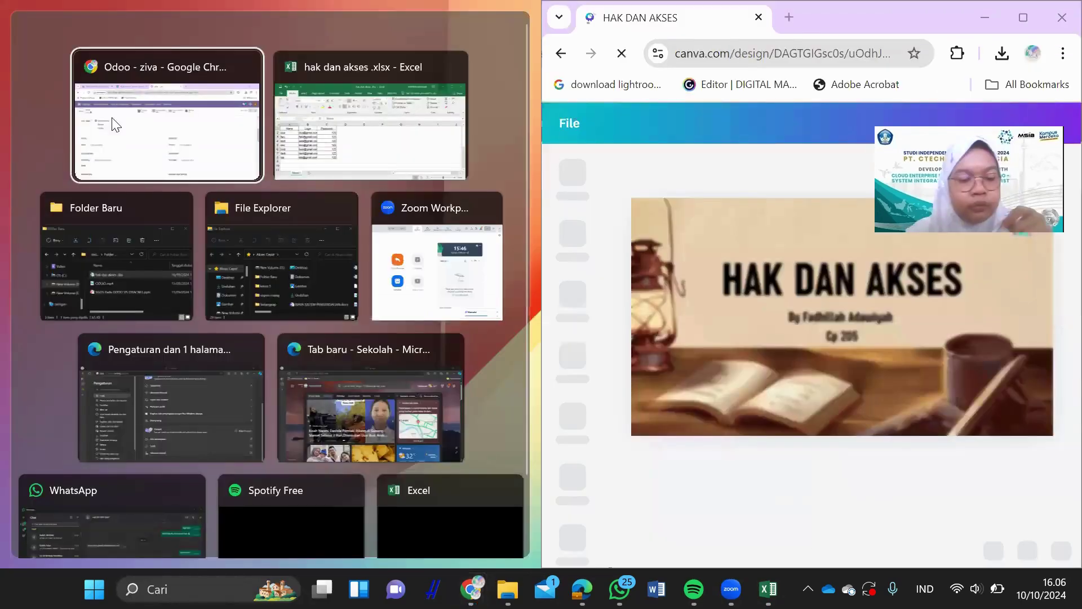
{"action": "key", "text": "Return"}
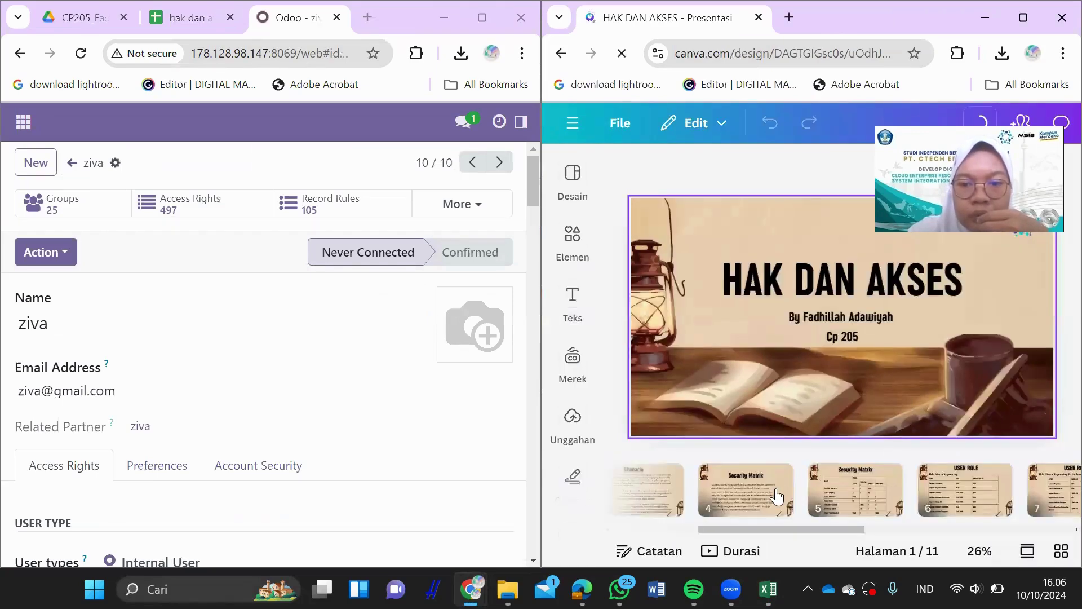
{"action": "right_click", "coordinate": [902, 486]}
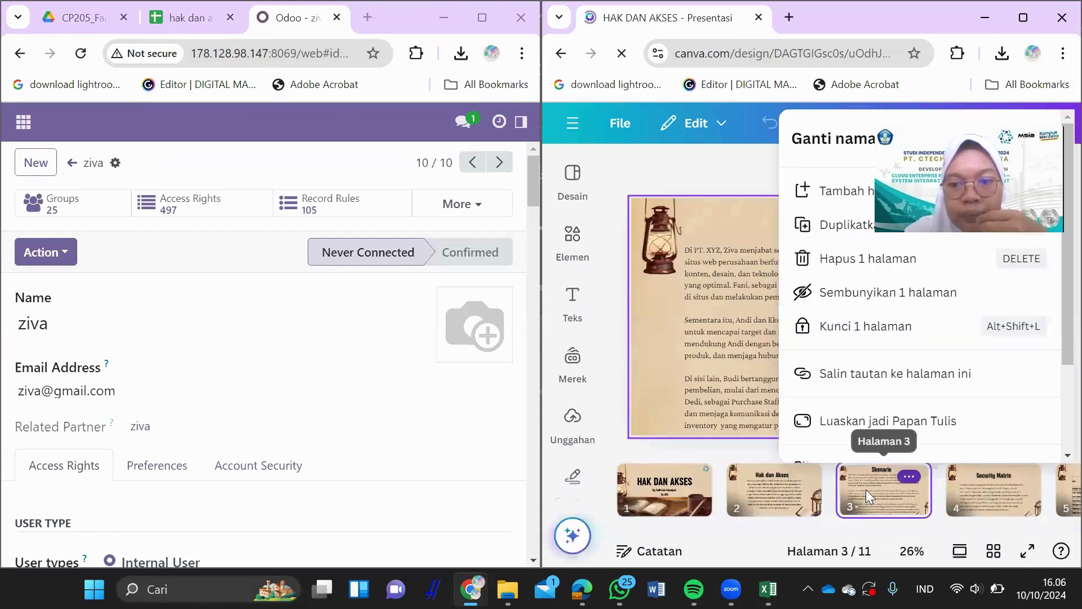
{"action": "left_click", "coordinate": [696, 341]}
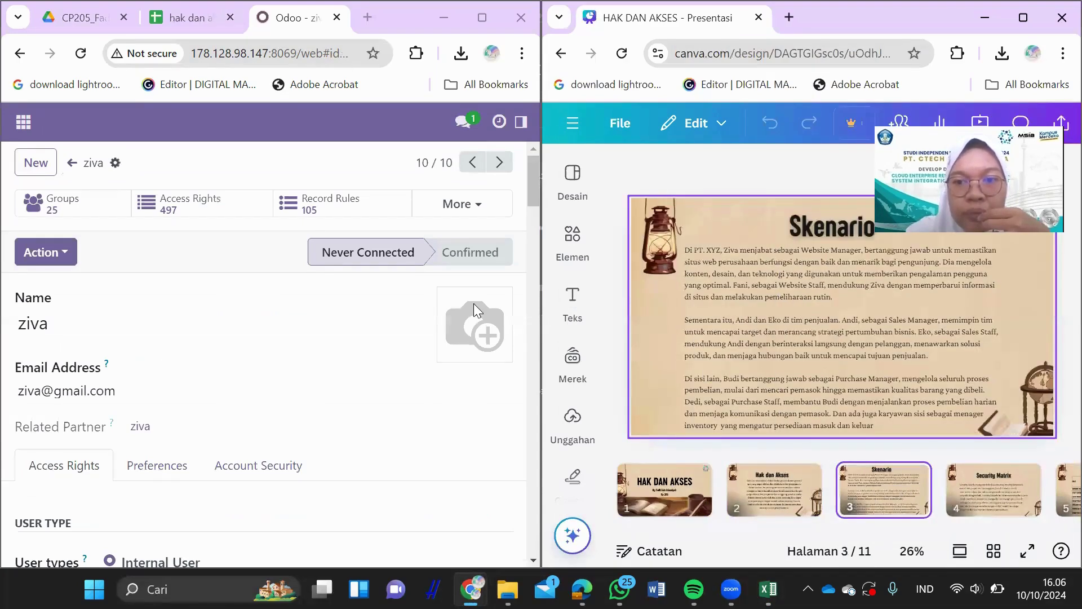
{"action": "left_click", "coordinate": [217, 350]}
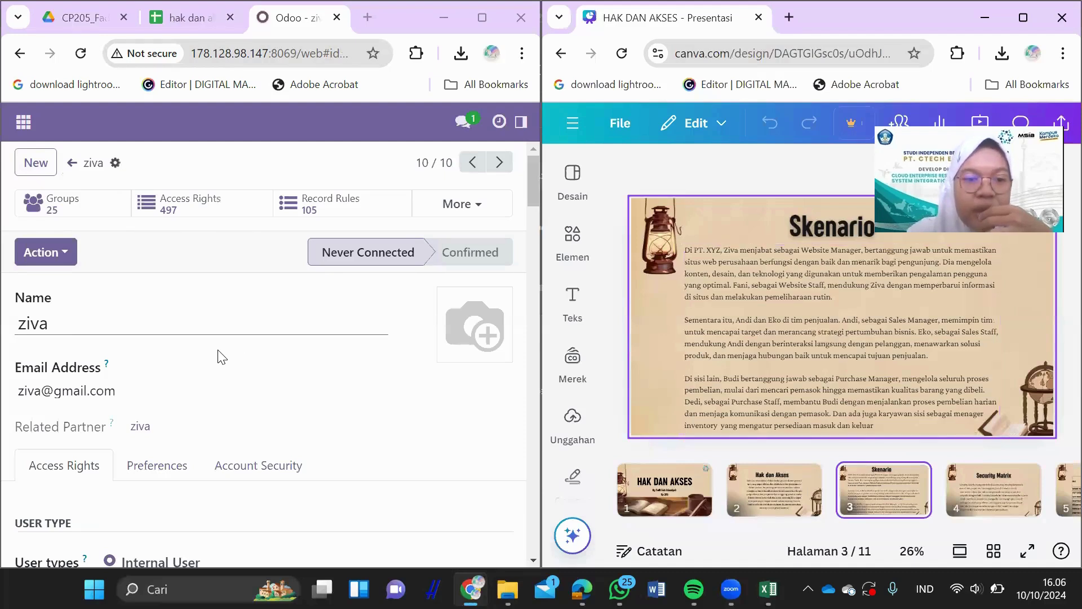
Step: Set the Sales and Project access levels of the open user to blank
{"action": "scroll", "coordinate": [220, 356], "scroll_direction": "down", "scroll_amount": 4}
{"action": "scroll", "coordinate": [62, 248], "scroll_direction": "down", "scroll_amount": 2}
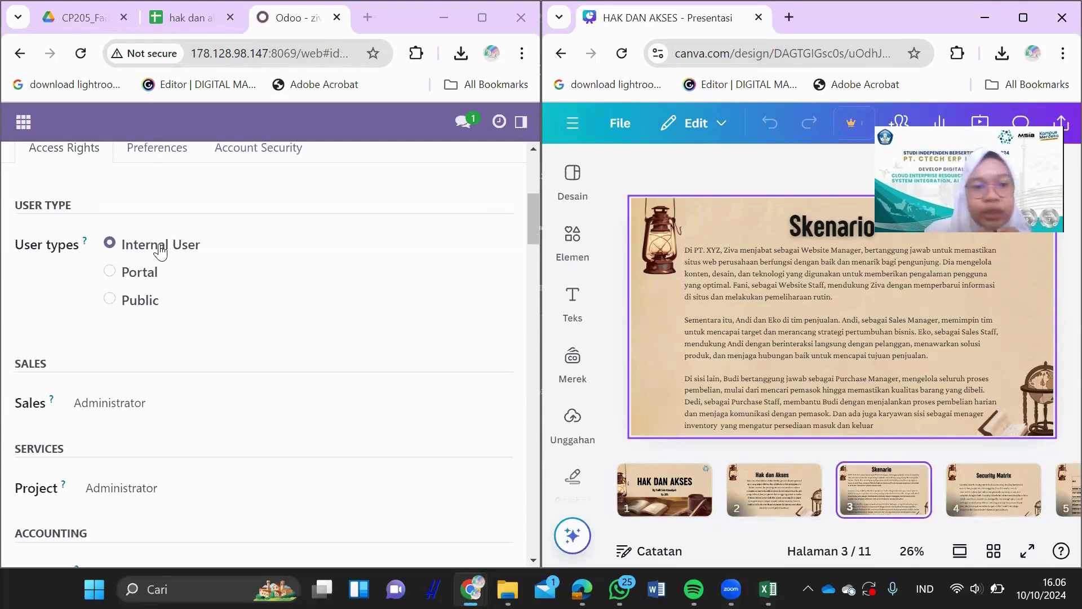
{"action": "scroll", "coordinate": [160, 369], "scroll_direction": "down", "scroll_amount": 1}
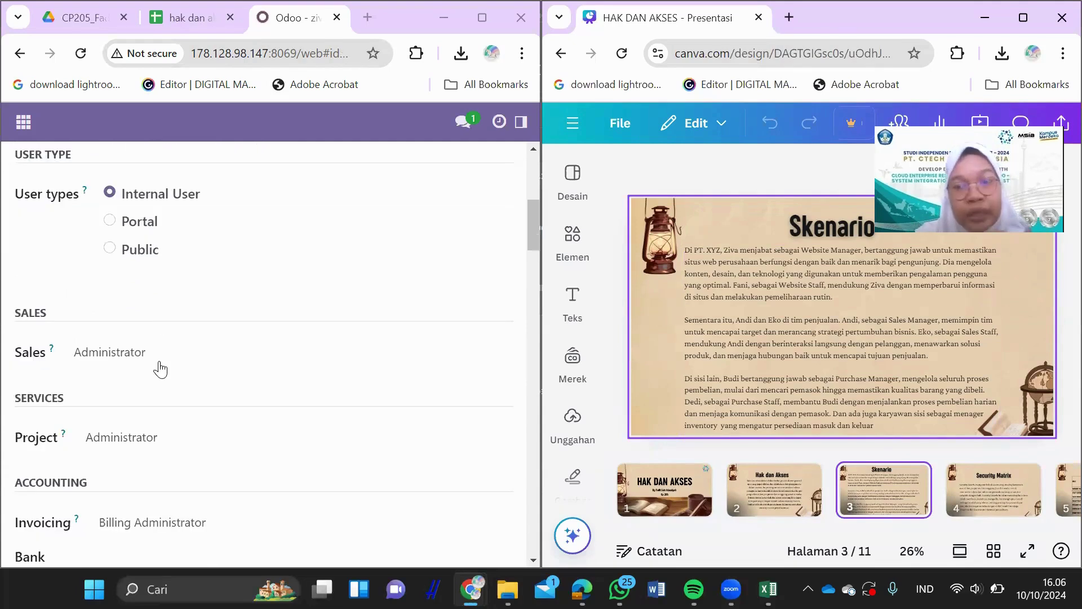
{"action": "left_click", "coordinate": [161, 367]}
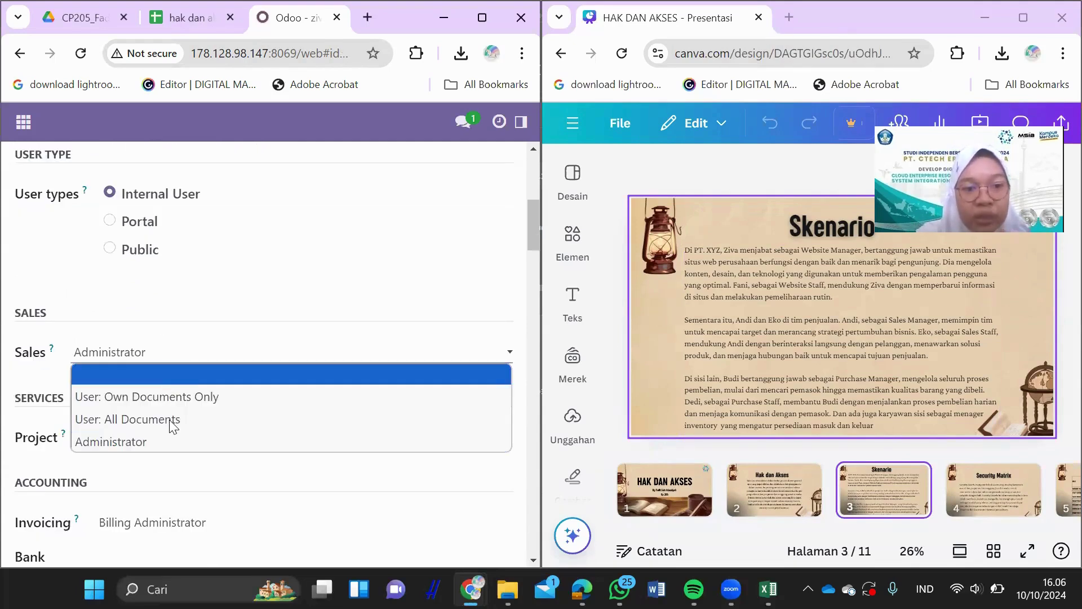
{"action": "left_click", "coordinate": [164, 375]}
{"action": "left_click", "coordinate": [170, 445]}
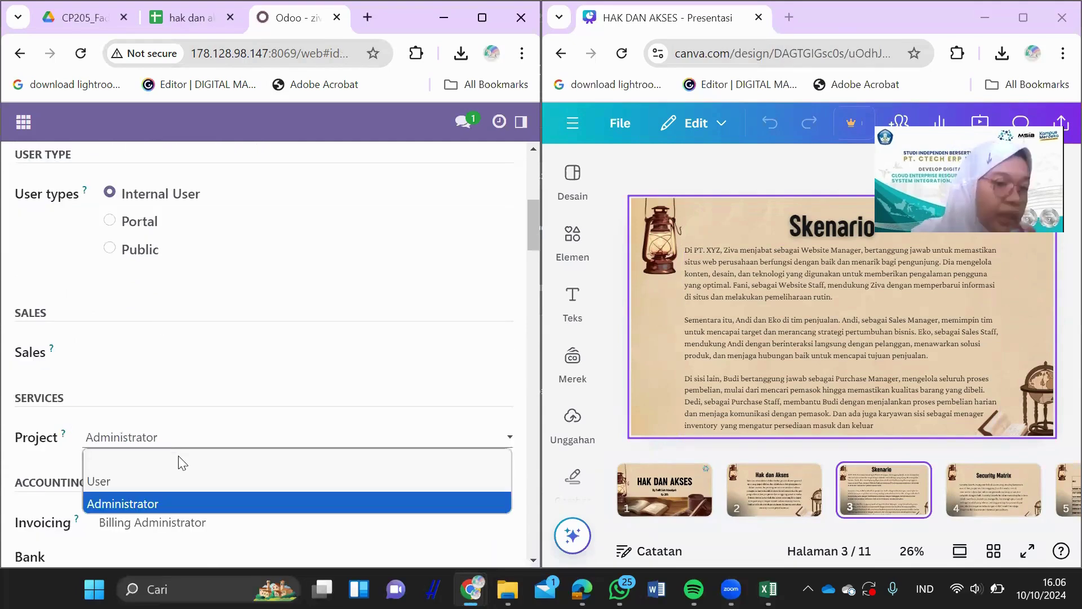
{"action": "left_click", "coordinate": [182, 462]}
Step: Set the user's Invoicing and Purchase access levels to blank
{"action": "scroll", "coordinate": [217, 401], "scroll_direction": "down", "scroll_amount": 3}
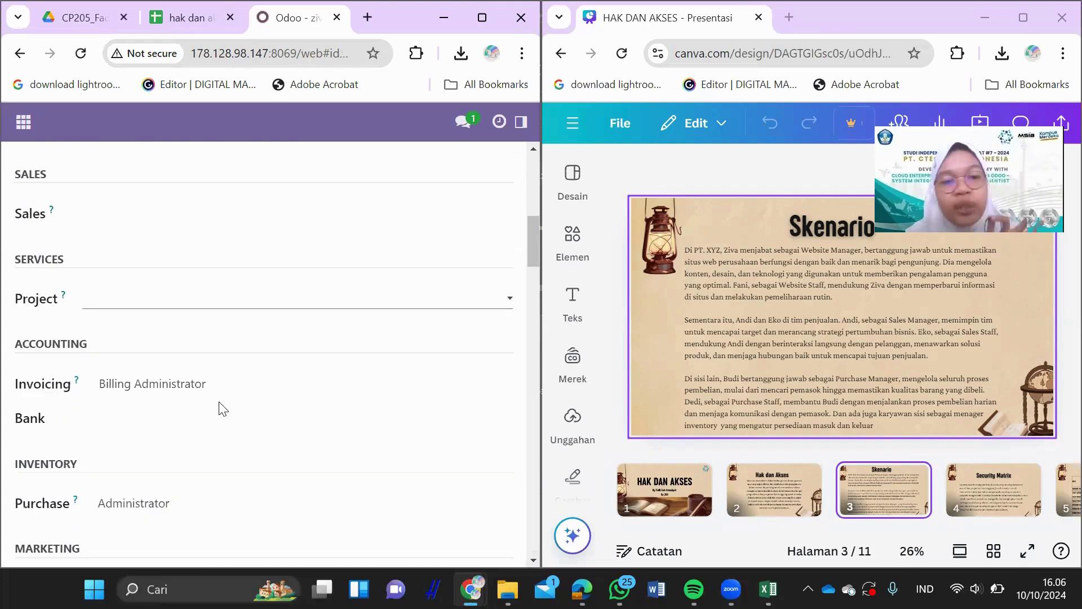
{"action": "left_click", "coordinate": [218, 398]}
{"action": "left_click", "coordinate": [218, 401]}
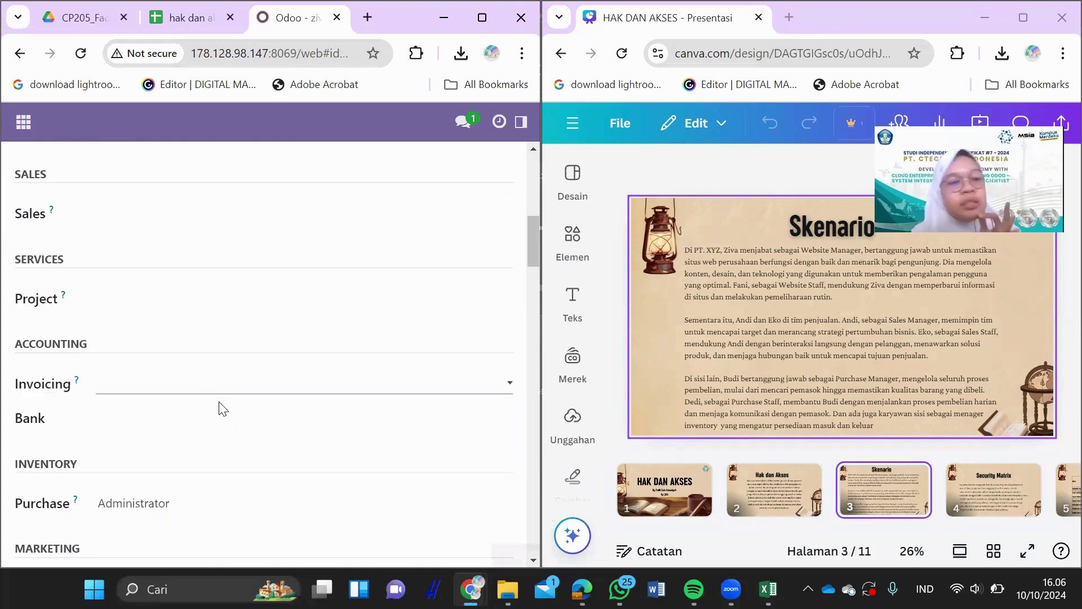
{"action": "scroll", "coordinate": [181, 371], "scroll_direction": "down", "scroll_amount": 2}
{"action": "left_click", "coordinate": [167, 361]}
{"action": "left_click", "coordinate": [177, 378]}
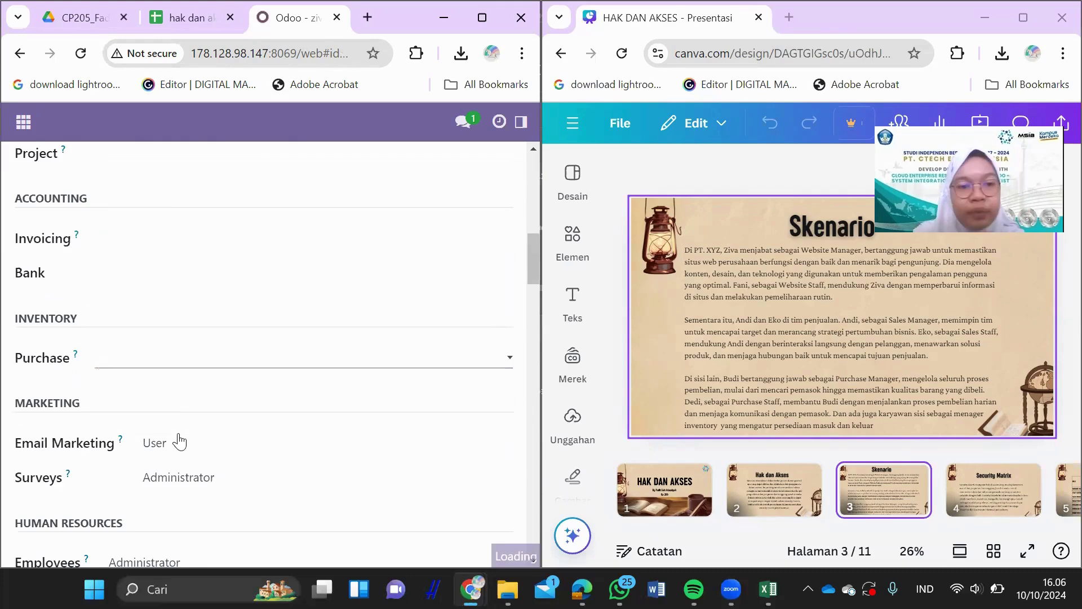
Step: Check the access levels offered for Email Marketing and Surveys and look back over the user's access rights
{"action": "scroll", "coordinate": [178, 443], "scroll_direction": "down", "scroll_amount": 3}
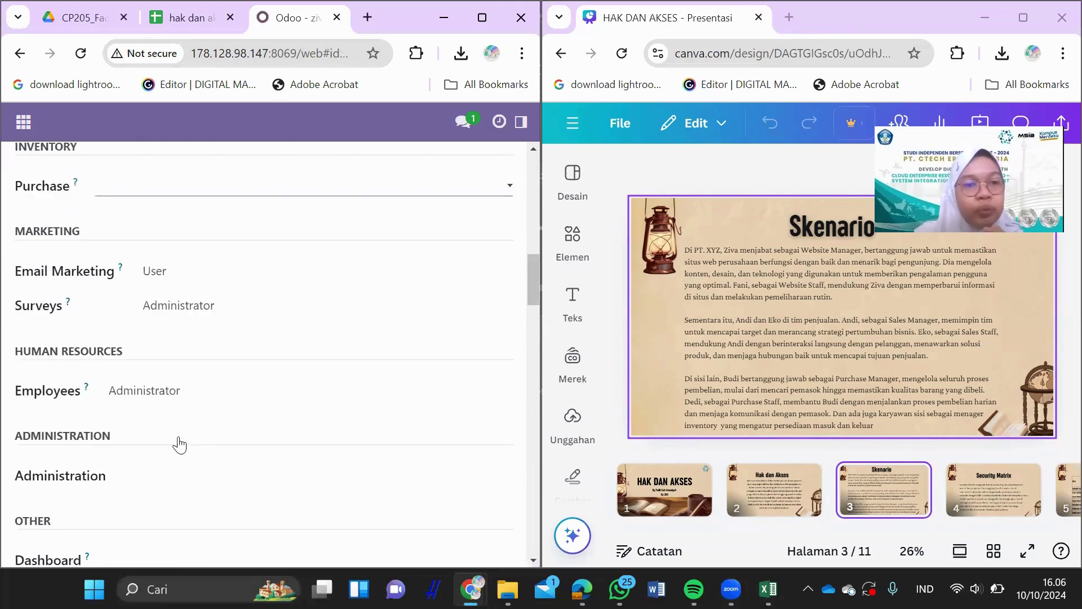
{"action": "scroll", "coordinate": [179, 324], "scroll_direction": "up", "scroll_amount": 1}
{"action": "left_click", "coordinate": [179, 324]}
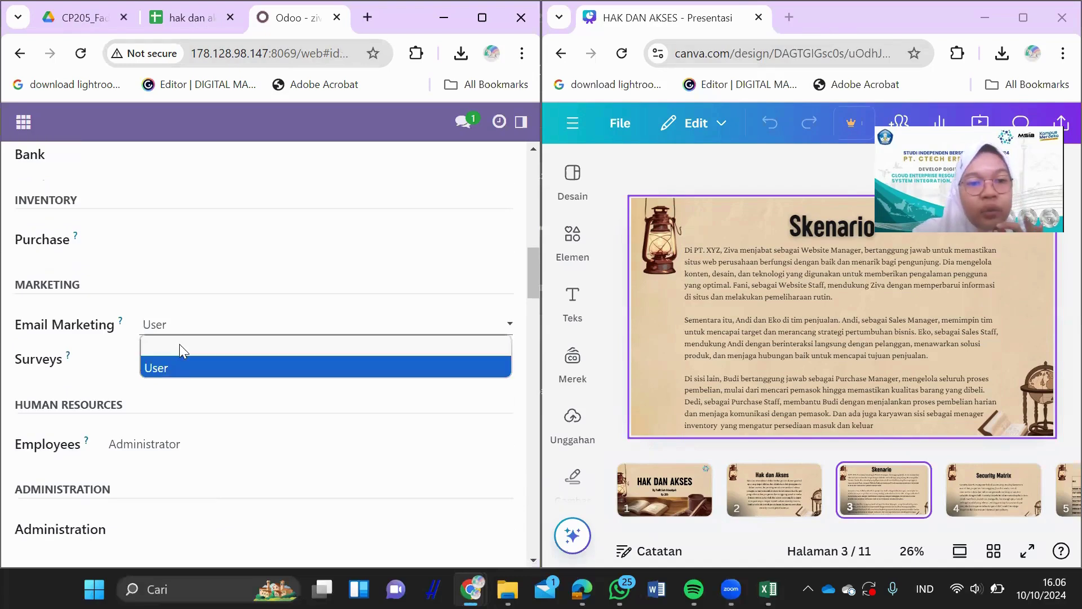
{"action": "left_click", "coordinate": [205, 360]}
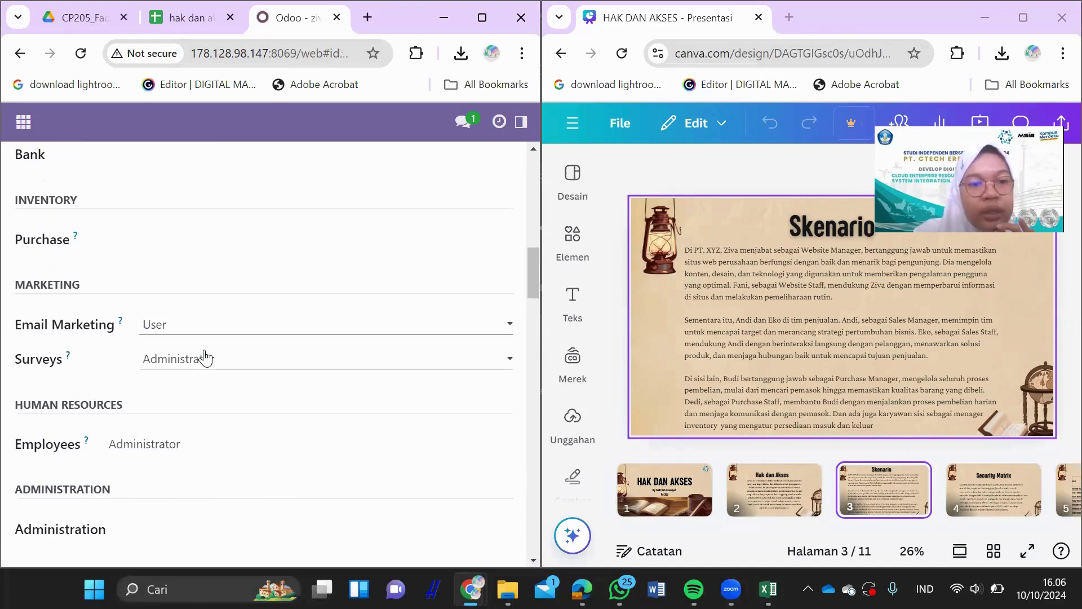
{"action": "left_click", "coordinate": [257, 365]}
{"action": "left_click", "coordinate": [325, 326]}
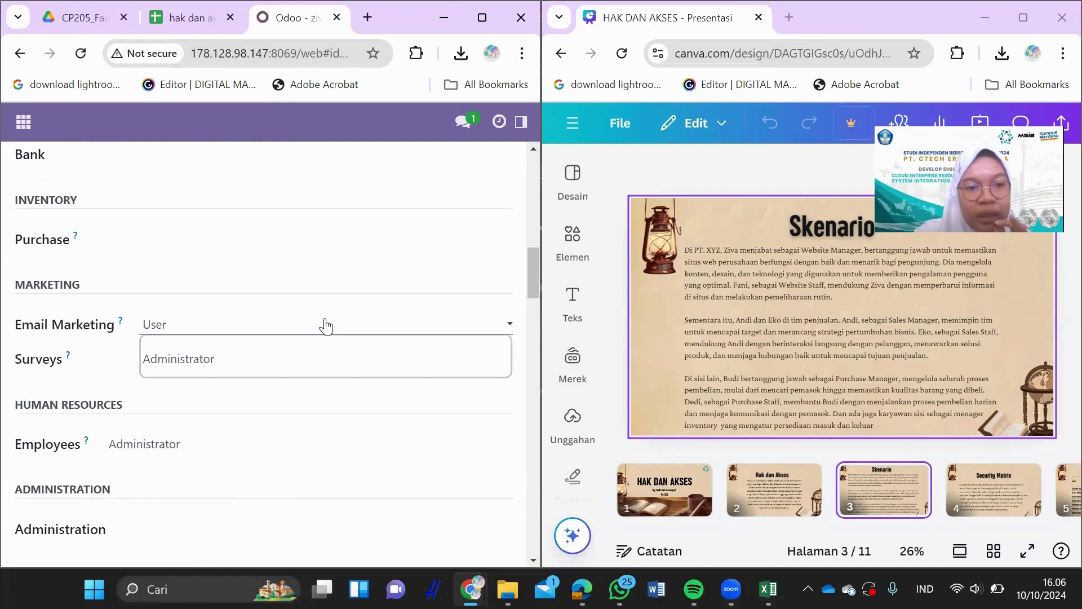
{"action": "scroll", "coordinate": [326, 326], "scroll_direction": "up", "scroll_amount": 3}
{"action": "scroll", "coordinate": [326, 326], "scroll_direction": "up", "scroll_amount": 2}
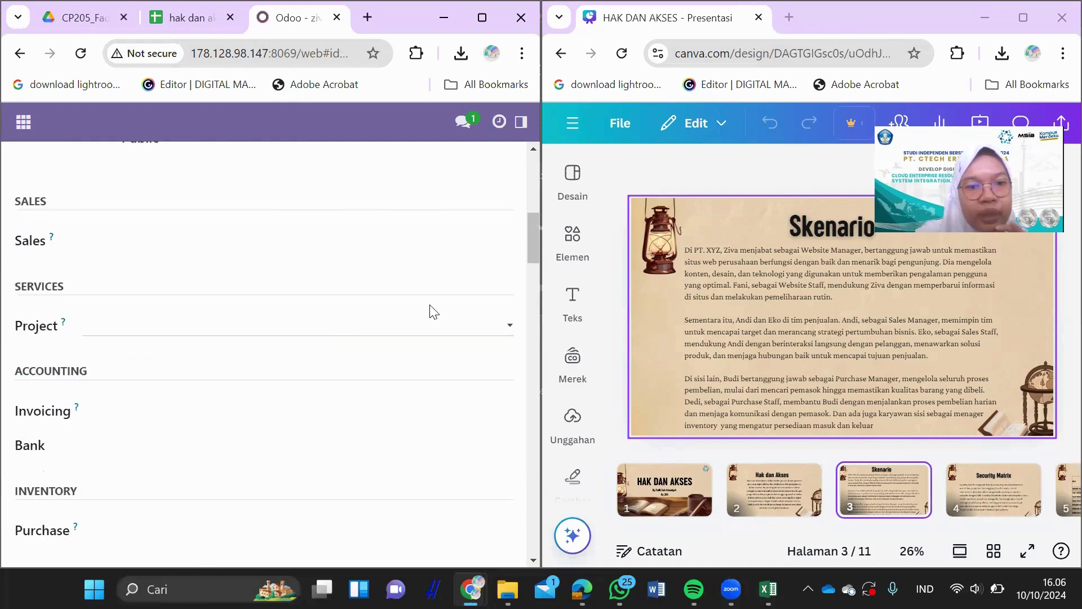
{"action": "scroll", "coordinate": [434, 312], "scroll_direction": "up", "scroll_amount": 5}
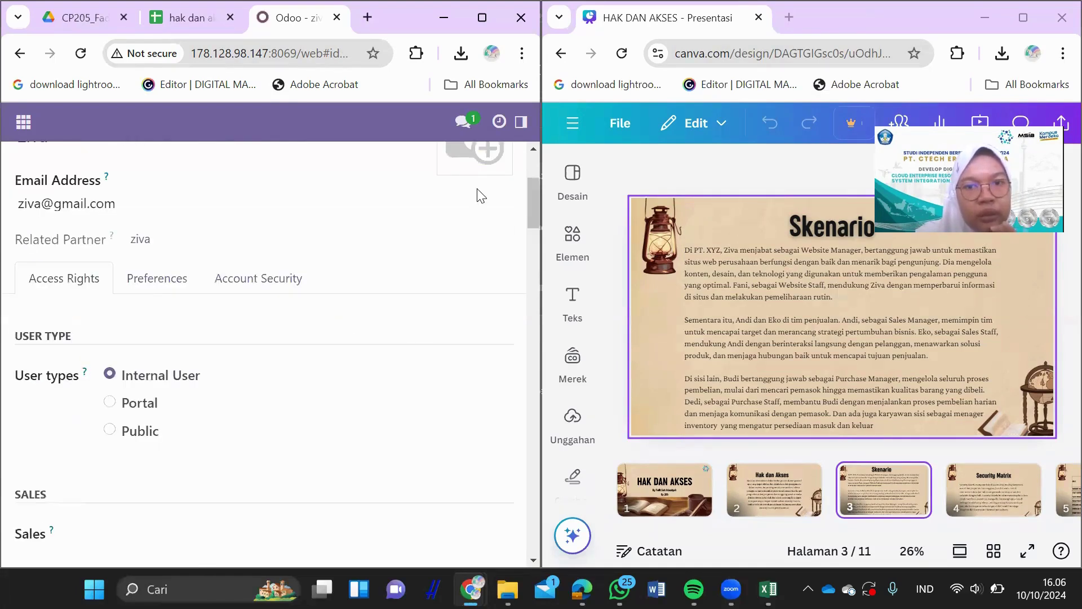
Step: Maximize the Odoo window and set the user's Employees access level under Human Resources to blank
{"action": "left_click", "coordinate": [493, 23]}
{"action": "scroll", "coordinate": [658, 323], "scroll_direction": "down", "scroll_amount": 2}
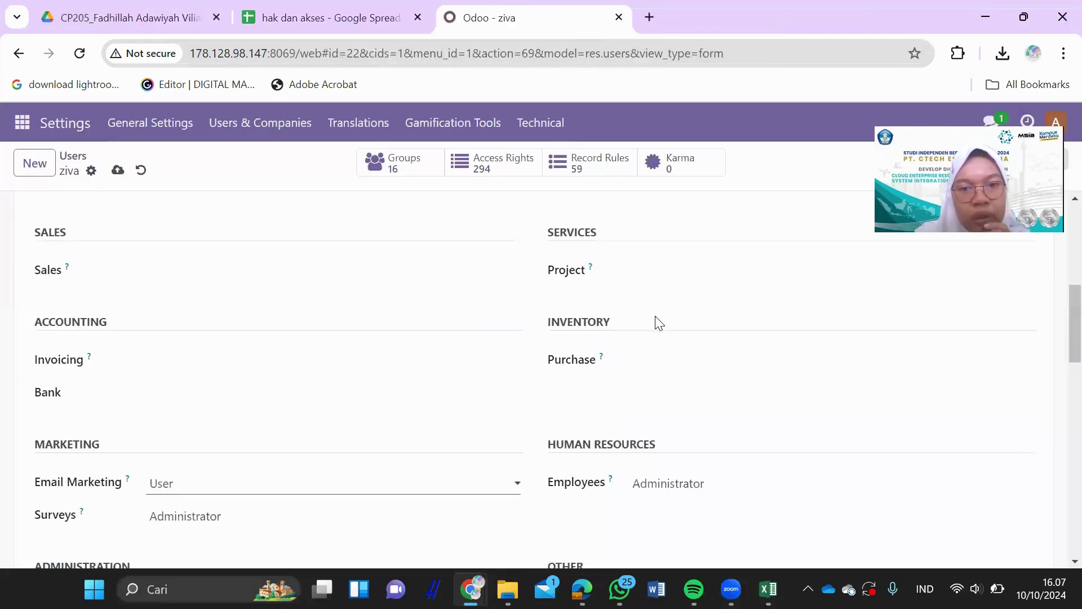
{"action": "scroll", "coordinate": [642, 417], "scroll_direction": "down", "scroll_amount": 4}
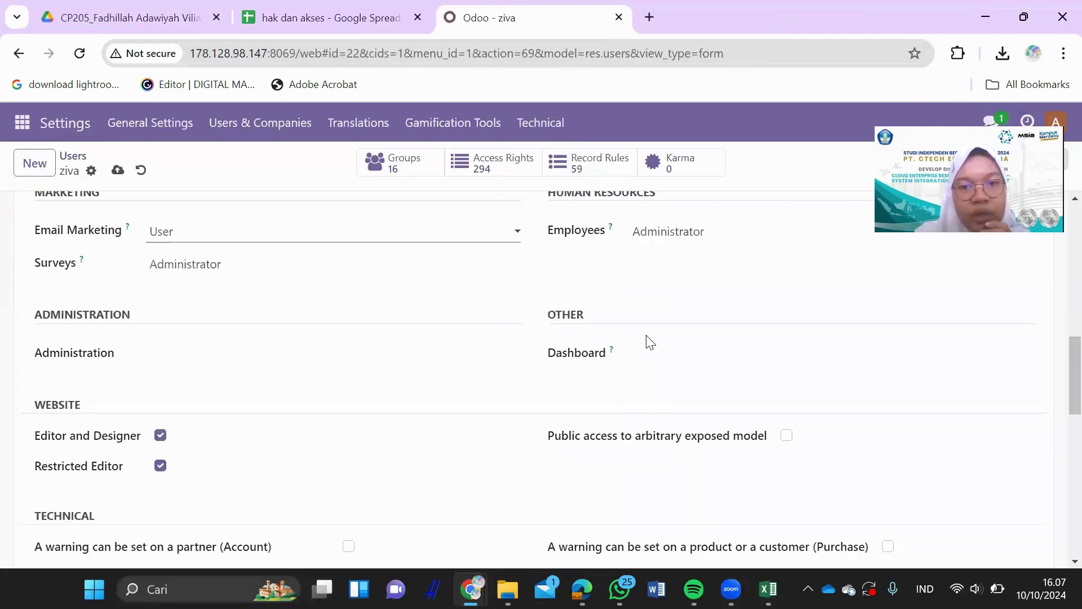
{"action": "scroll", "coordinate": [676, 336], "scroll_direction": "up", "scroll_amount": 2}
{"action": "left_click", "coordinate": [698, 332]}
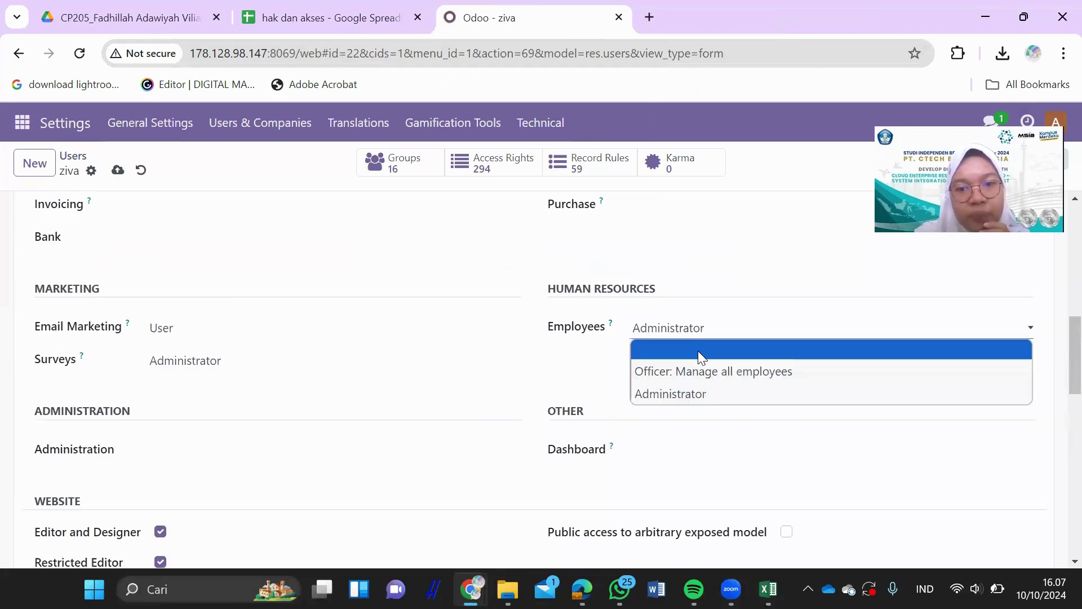
{"action": "left_click", "coordinate": [698, 350]}
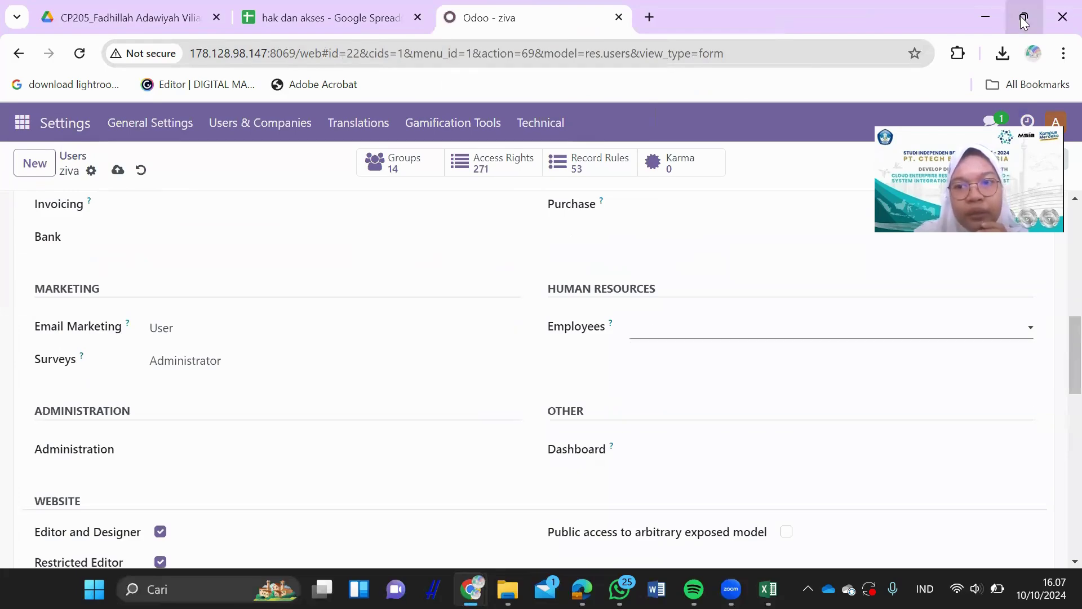
Step: Place the Odoo window back beside the presentation and turn off Multi Currencies in the user's Extra Rights
{"action": "left_click", "coordinate": [1024, 22]}
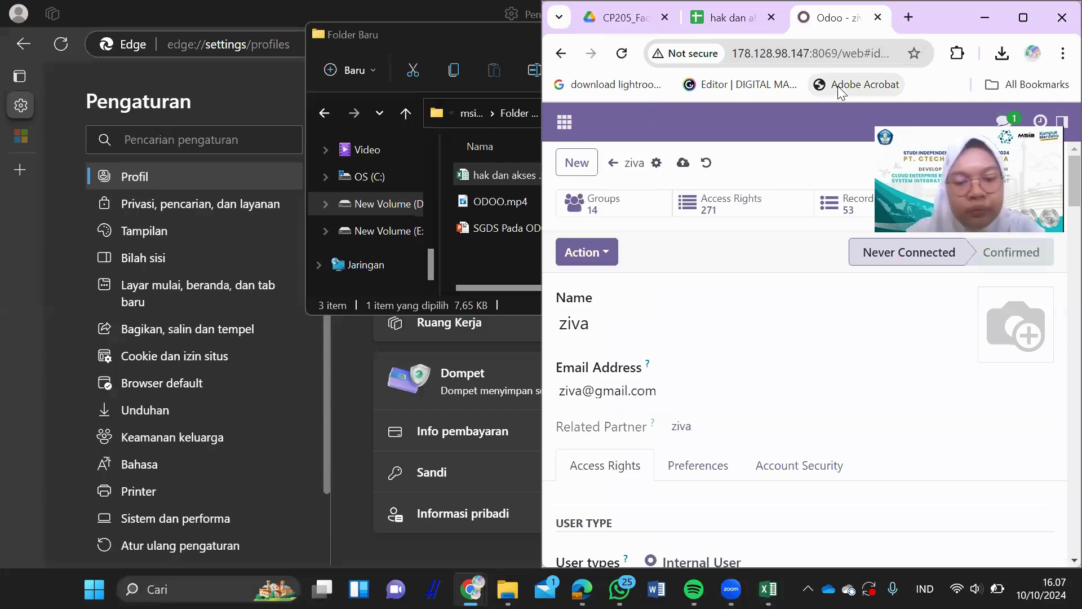
{"action": "key", "text": "super+Left"}
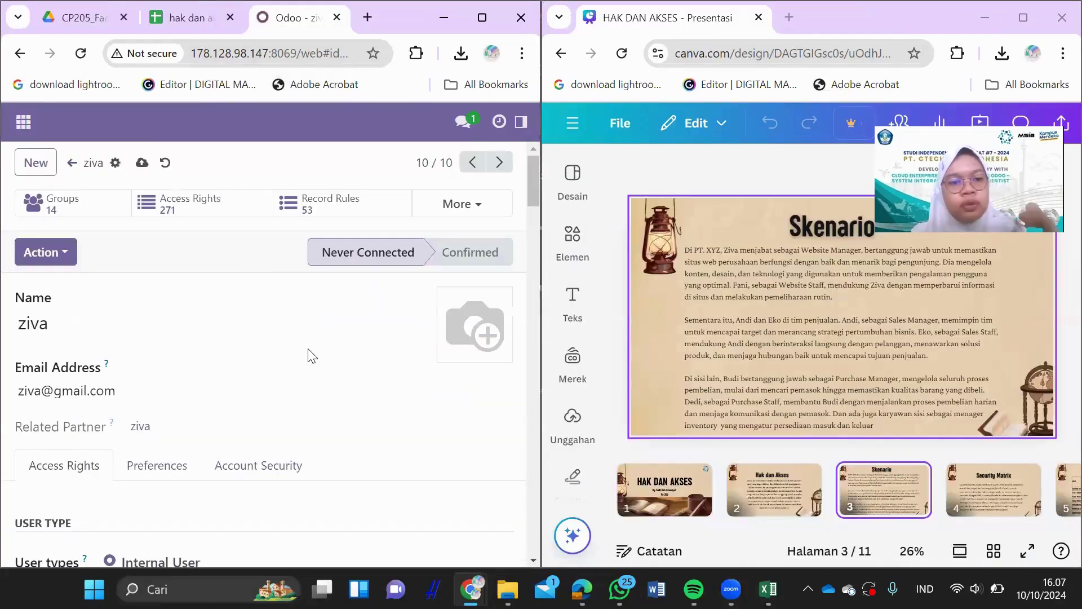
{"action": "scroll", "coordinate": [309, 356], "scroll_direction": "down", "scroll_amount": 10}
{"action": "scroll", "coordinate": [309, 355], "scroll_direction": "down", "scroll_amount": 10}
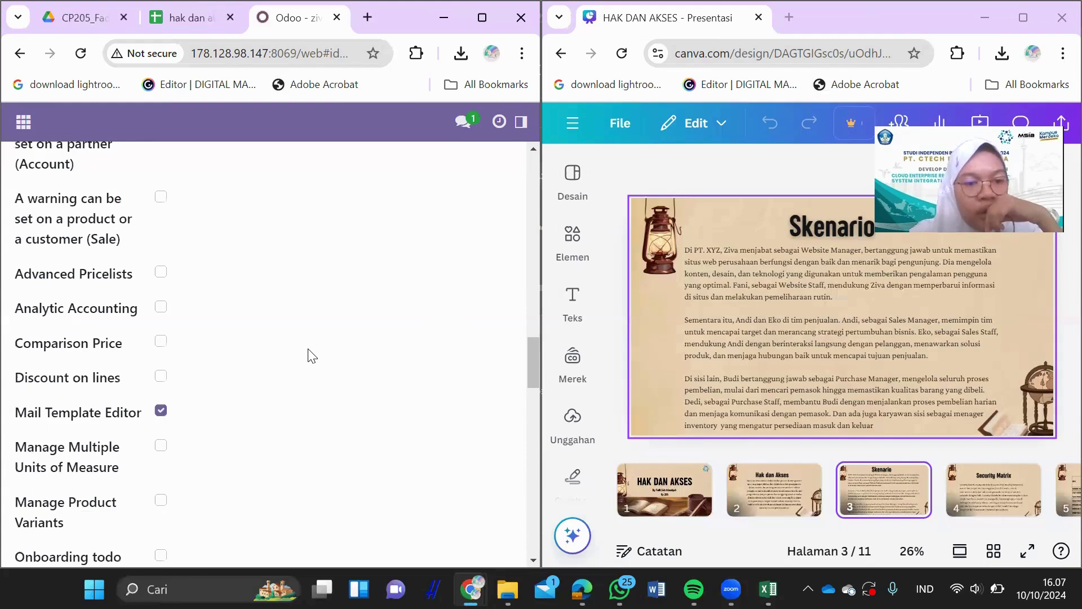
{"action": "scroll", "coordinate": [310, 355], "scroll_direction": "down", "scroll_amount": 7}
{"action": "scroll", "coordinate": [309, 355], "scroll_direction": "down", "scroll_amount": 5}
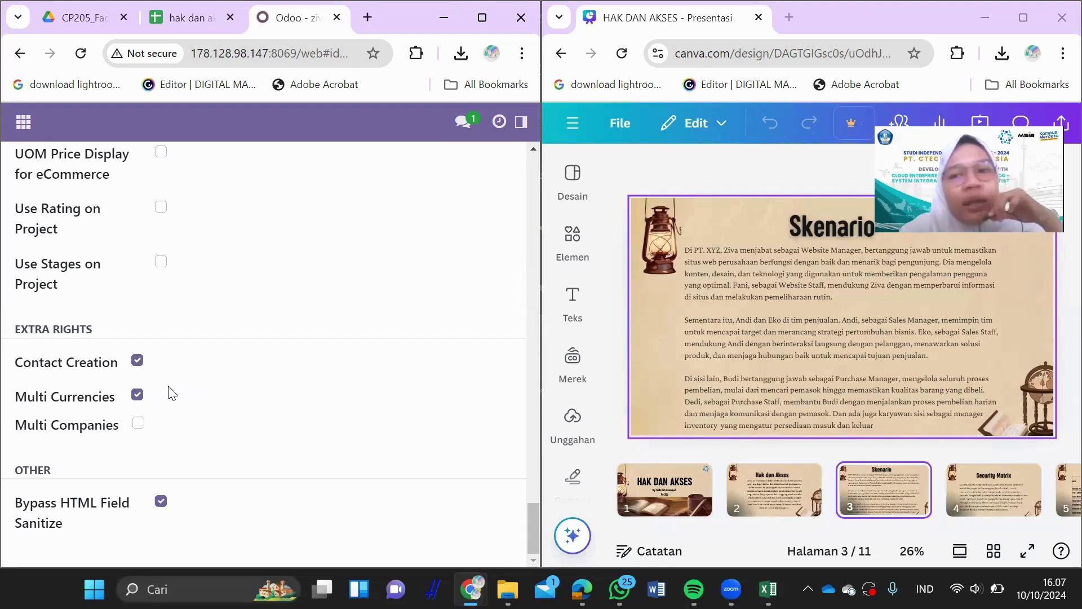
{"action": "left_click", "coordinate": [138, 394]}
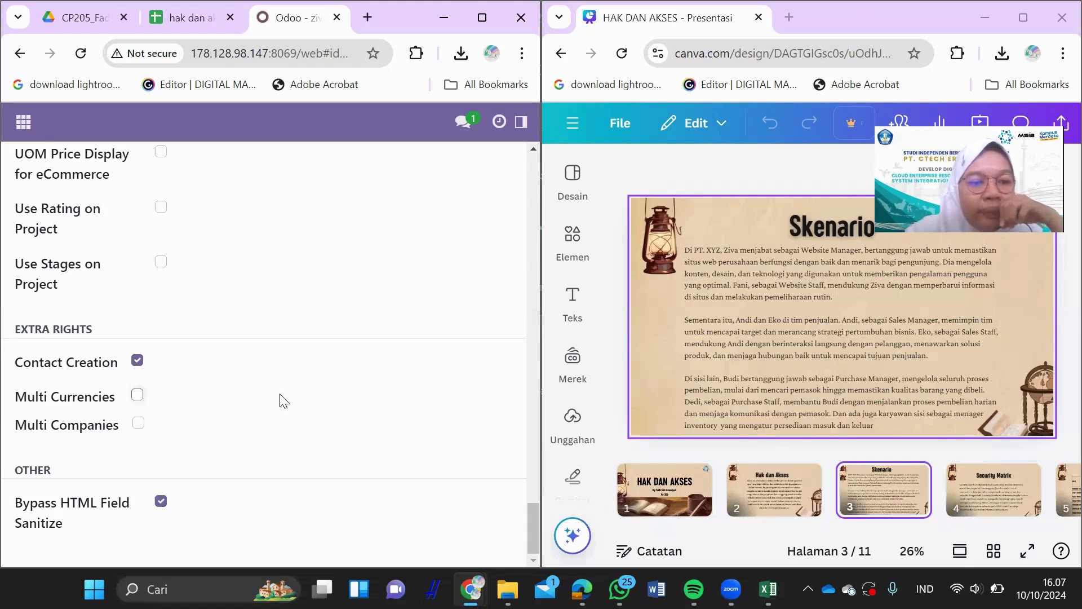
{"action": "scroll", "coordinate": [282, 399], "scroll_direction": "up", "scroll_amount": 20}
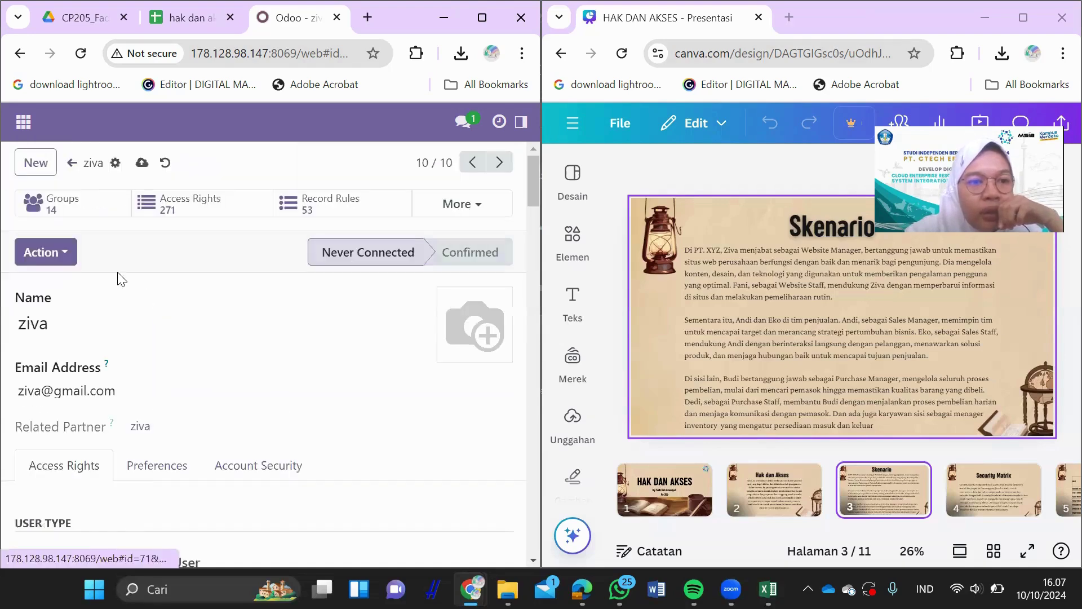
{"action": "scroll", "coordinate": [244, 381], "scroll_direction": "down", "scroll_amount": 20}
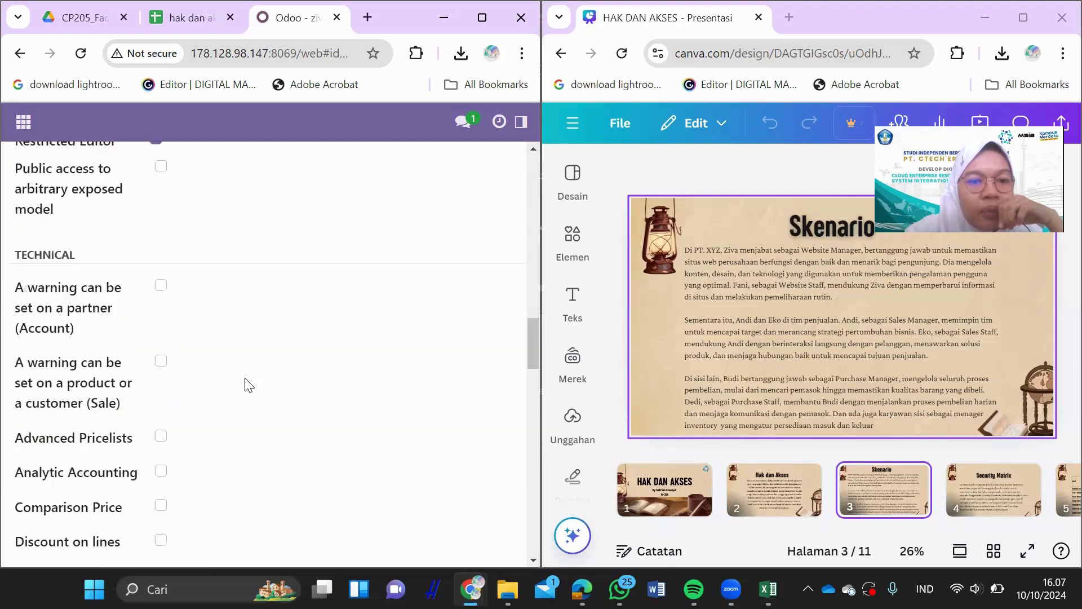
Step: Turn off Contact Creation in the Website Manager's Extra Rights and save the user record
{"action": "scroll", "coordinate": [247, 385], "scroll_direction": "down", "scroll_amount": 6}
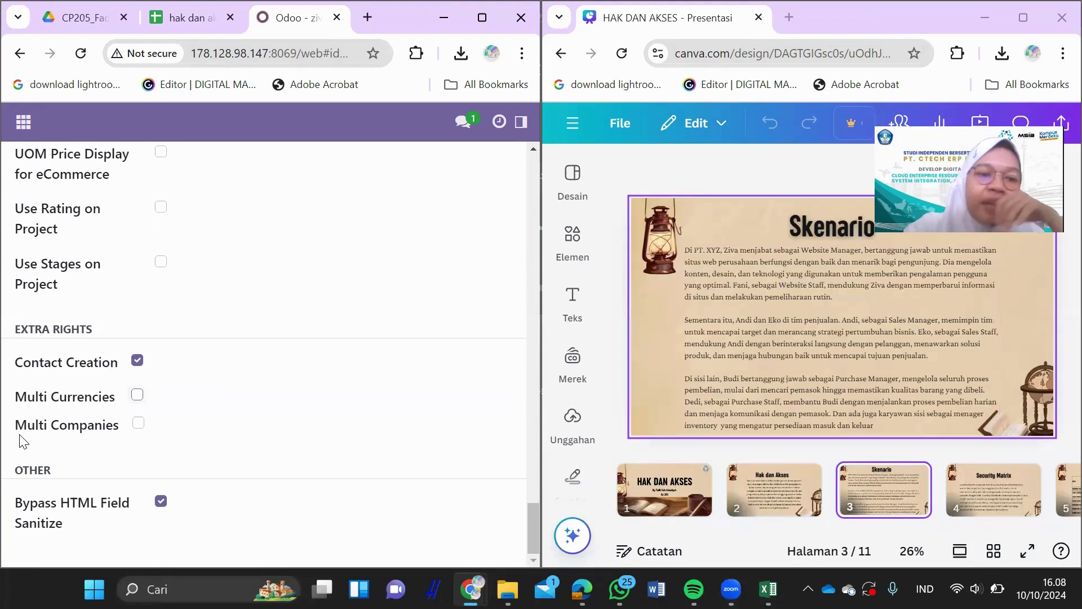
{"action": "left_click", "coordinate": [137, 361]}
{"action": "scroll", "coordinate": [186, 230], "scroll_direction": "up", "scroll_amount": 10}
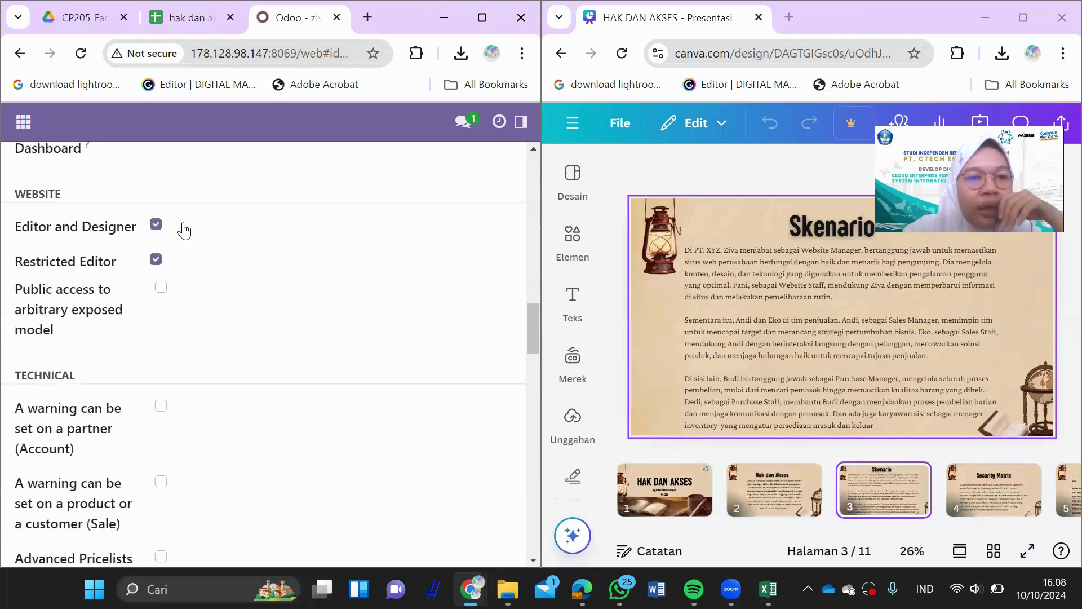
{"action": "scroll", "coordinate": [183, 230], "scroll_direction": "up", "scroll_amount": 10}
{"action": "left_click", "coordinate": [148, 164]}
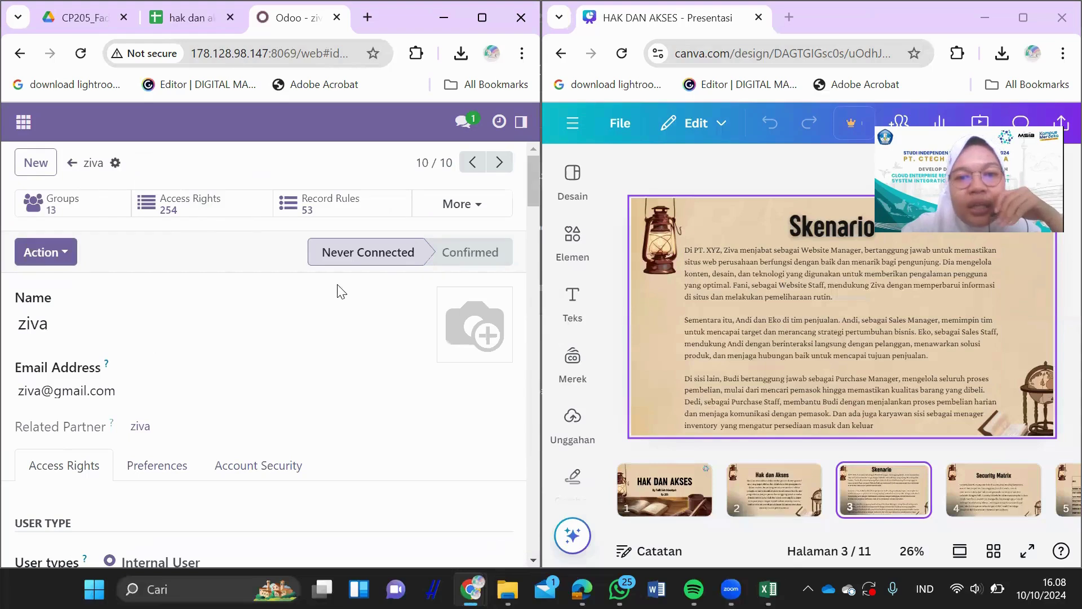
Step: Return to the Users list and open the Website Staff user's access rights
{"action": "left_click", "coordinate": [70, 164]}
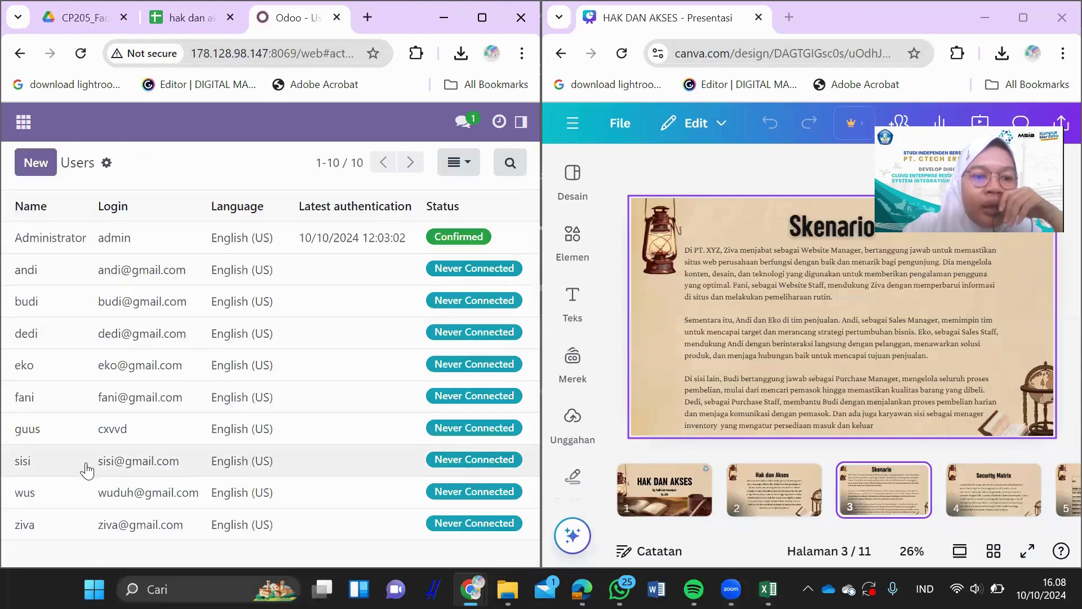
{"action": "left_click", "coordinate": [28, 400]}
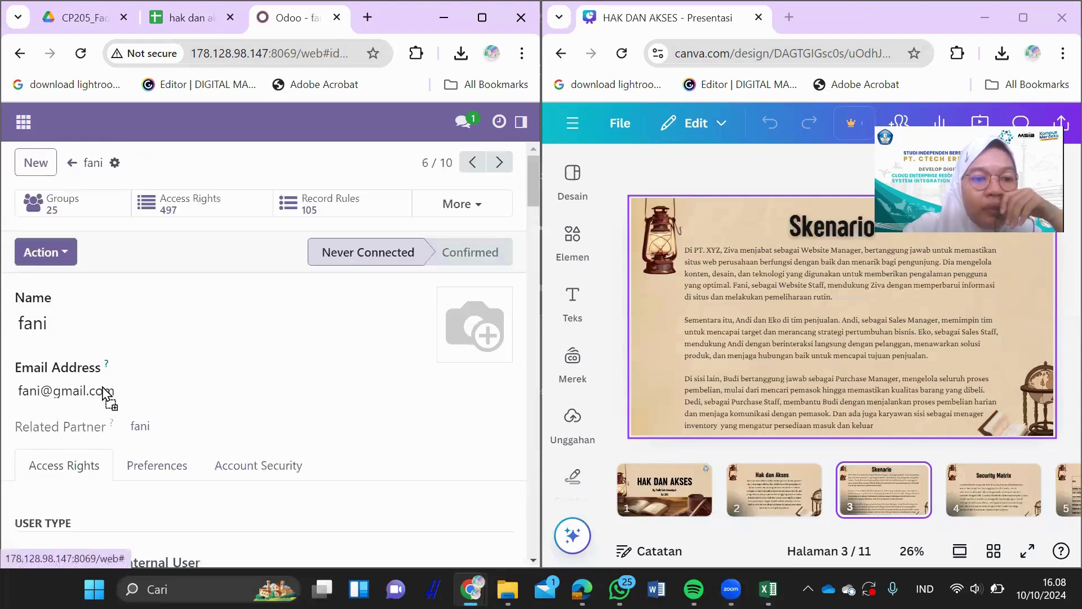
{"action": "left_click_drag", "start_coordinate": [104, 393], "coordinate": [107, 392]}
{"action": "key", "text": "ctrl+z"}
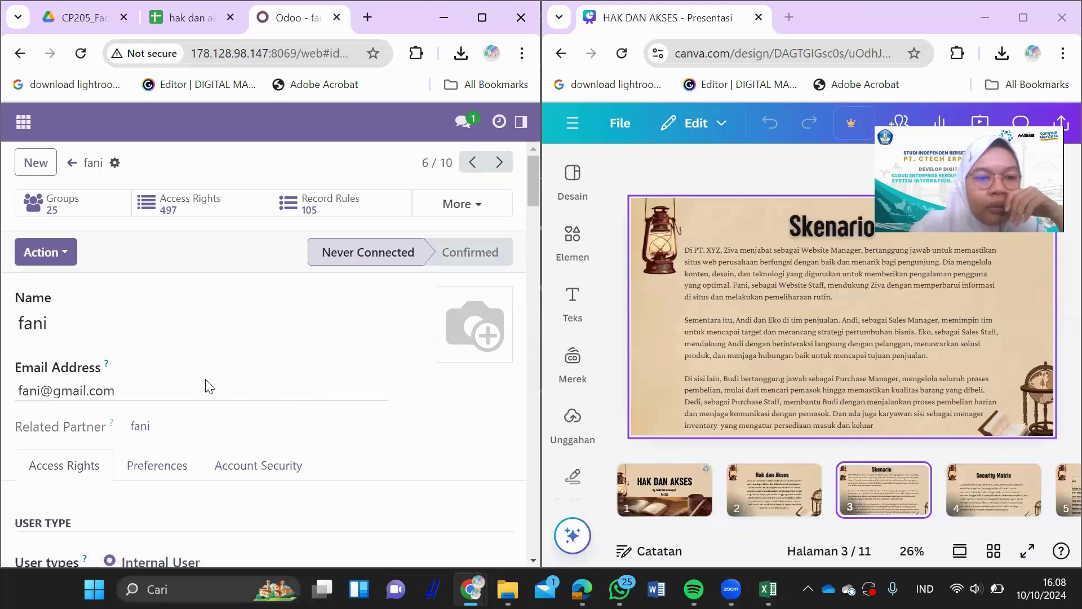
{"action": "scroll", "coordinate": [209, 386], "scroll_direction": "down", "scroll_amount": 15}
{"action": "scroll", "coordinate": [207, 387], "scroll_direction": "up", "scroll_amount": 5}
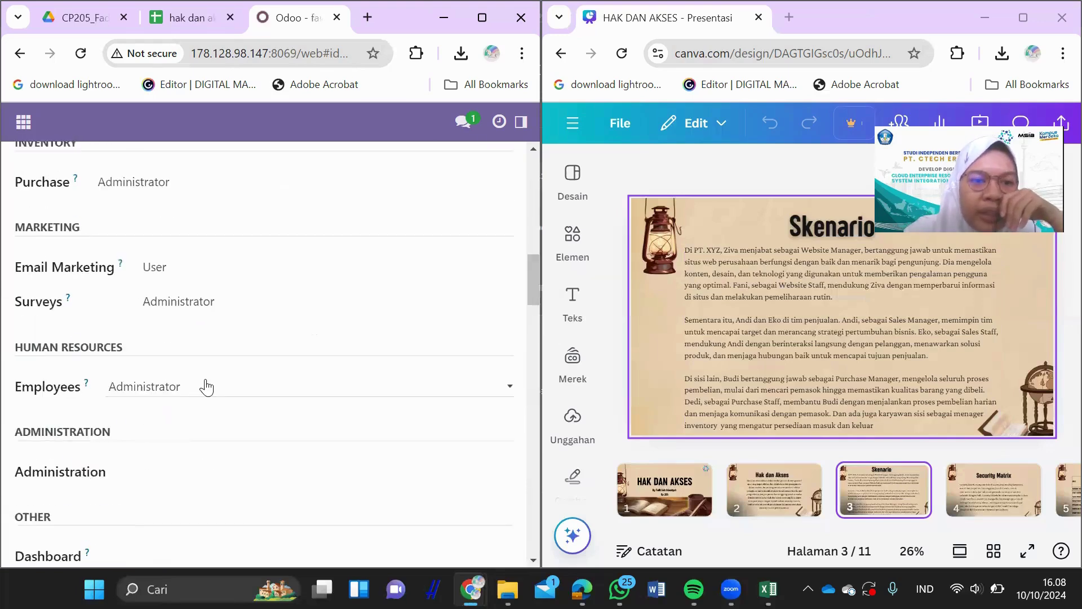
{"action": "scroll", "coordinate": [206, 387], "scroll_direction": "up", "scroll_amount": 6}
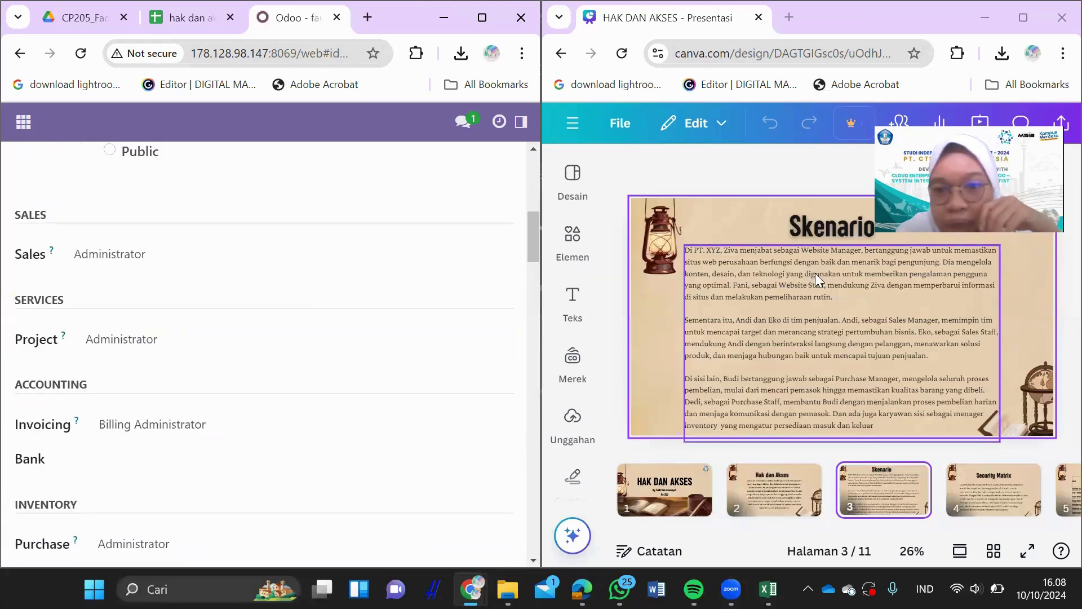
Step: Set the Website Staff user's Sales and Project access levels to blank
{"action": "left_click", "coordinate": [175, 259]}
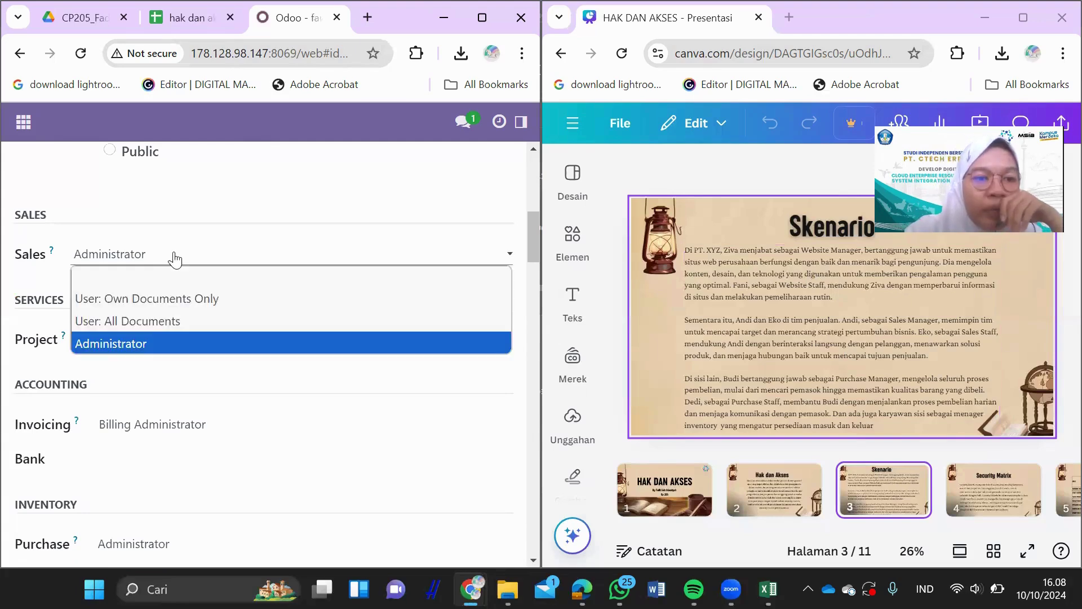
{"action": "left_click", "coordinate": [180, 263]}
{"action": "left_click", "coordinate": [170, 262]}
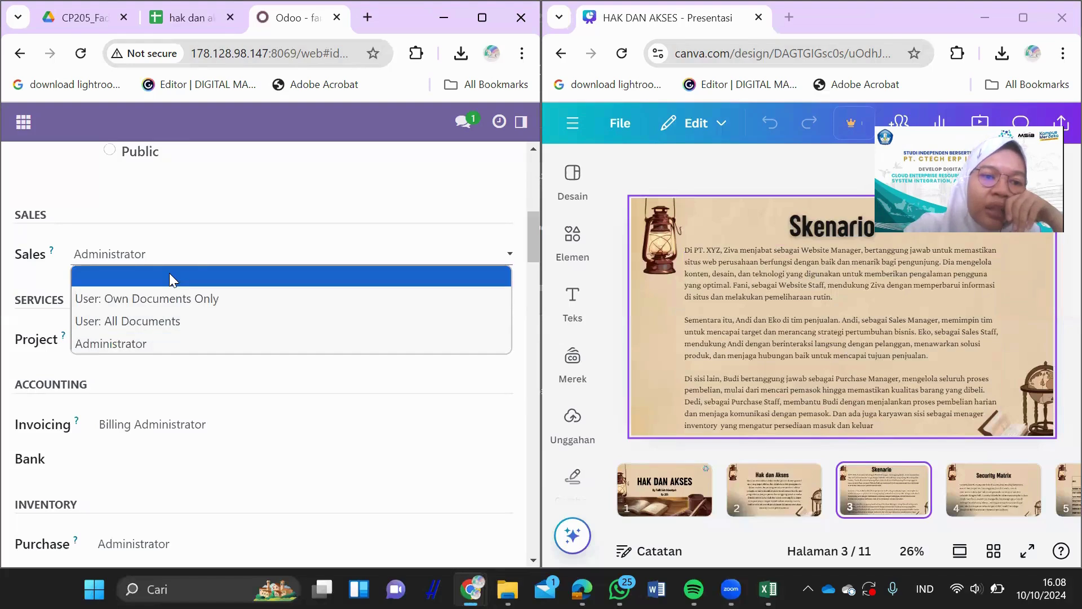
{"action": "left_click", "coordinate": [169, 274]}
{"action": "left_click", "coordinate": [175, 343]}
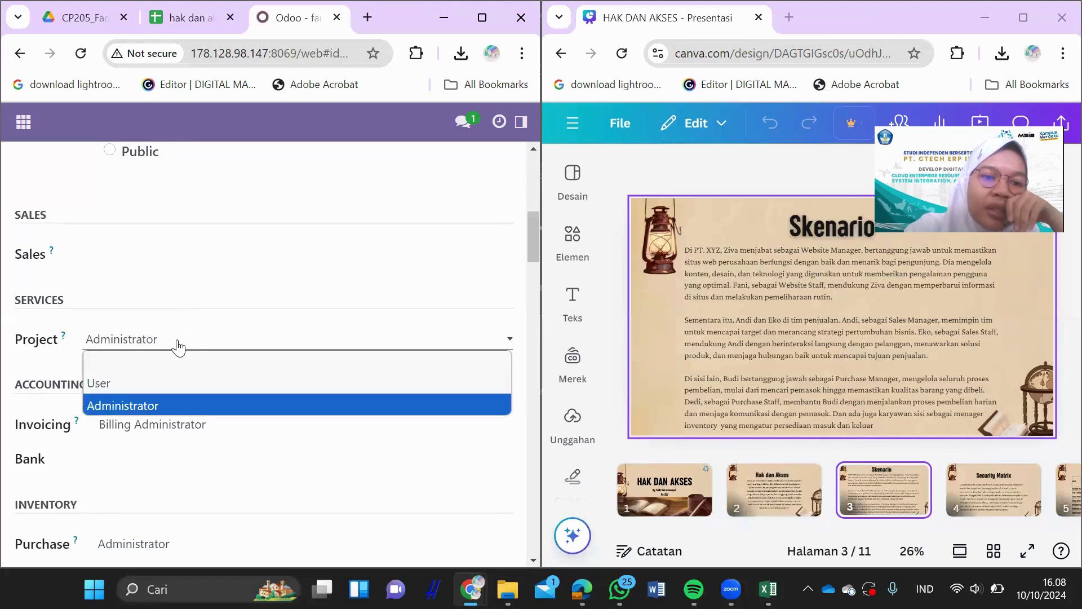
{"action": "left_click", "coordinate": [167, 363]}
Step: Set the Website Staff user's Invoicing and Purchase access levels to blank
{"action": "double_click", "coordinate": [168, 420]}
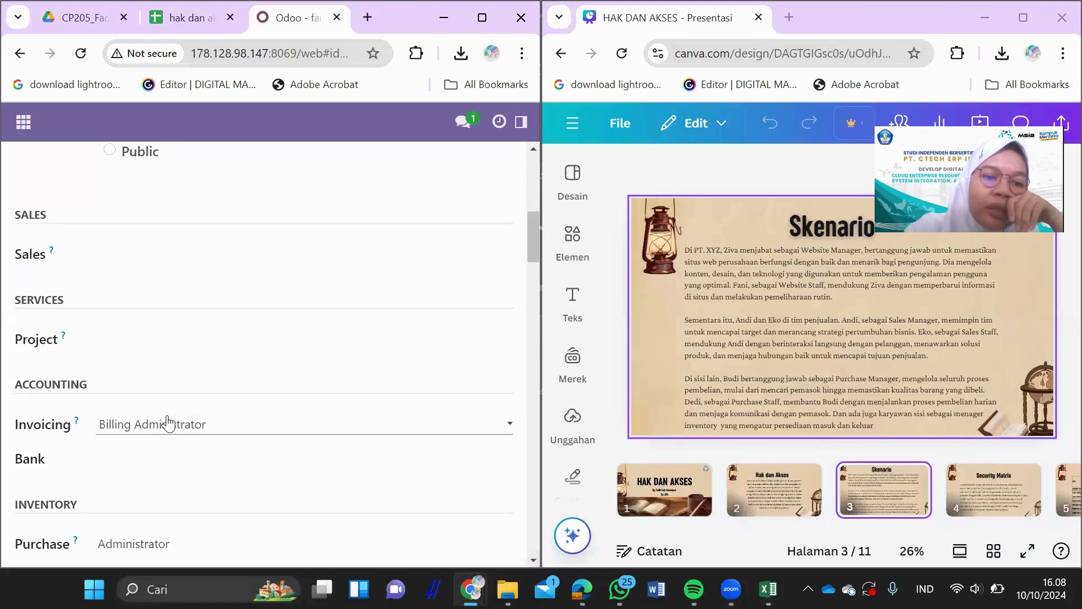
{"action": "left_click", "coordinate": [168, 420]}
{"action": "left_click", "coordinate": [162, 450]}
{"action": "scroll", "coordinate": [162, 429], "scroll_direction": "down", "scroll_amount": 3}
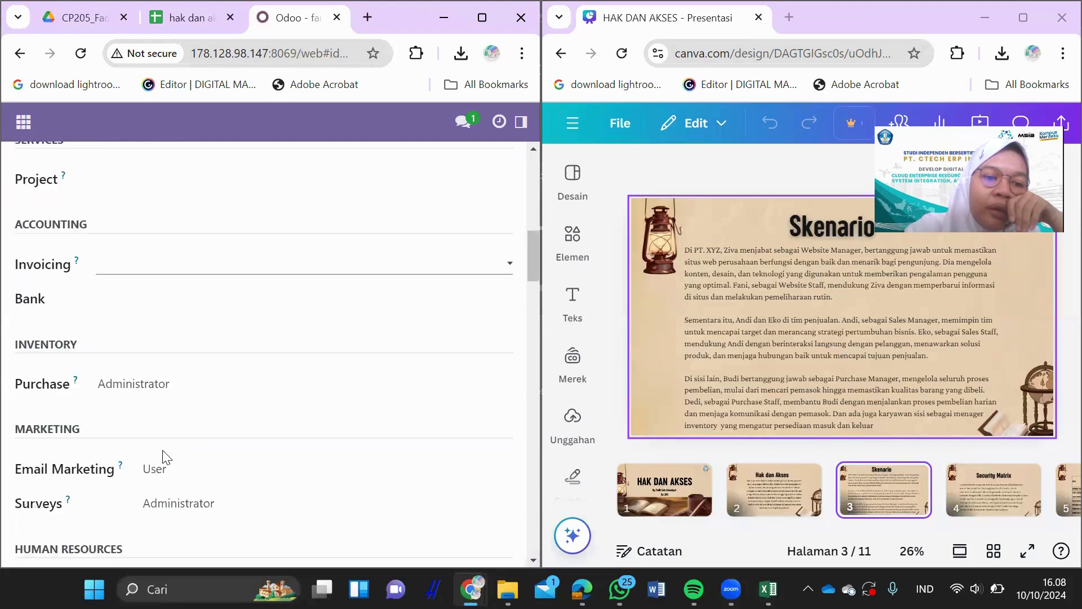
{"action": "left_click", "coordinate": [157, 388]}
{"action": "left_click", "coordinate": [163, 397]}
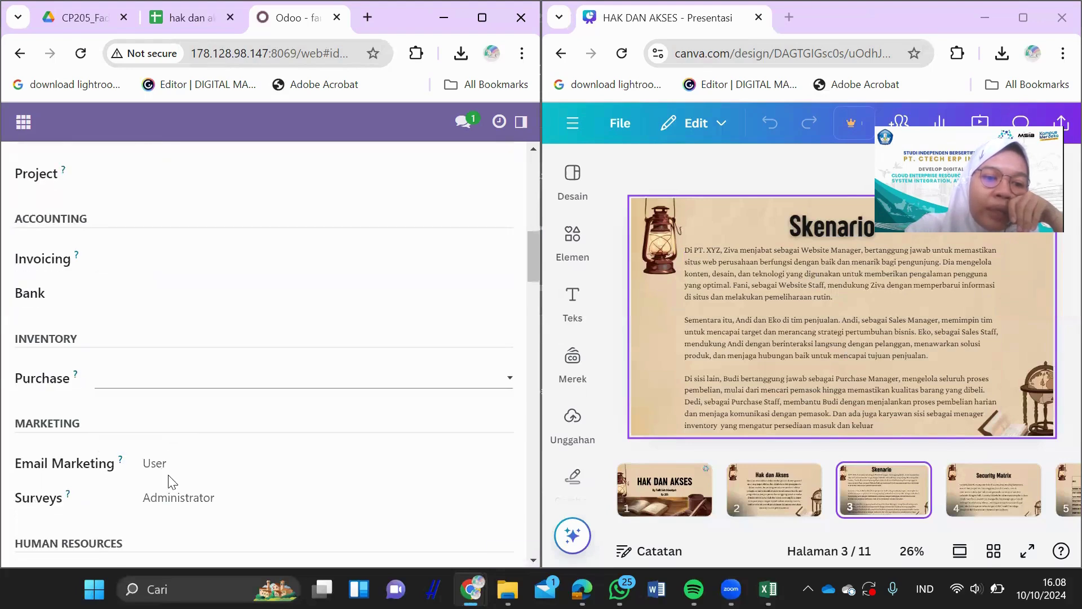
Step: Set the Website Staff user's Surveys access level to User and the Employees level to blank
{"action": "left_click", "coordinate": [181, 499]}
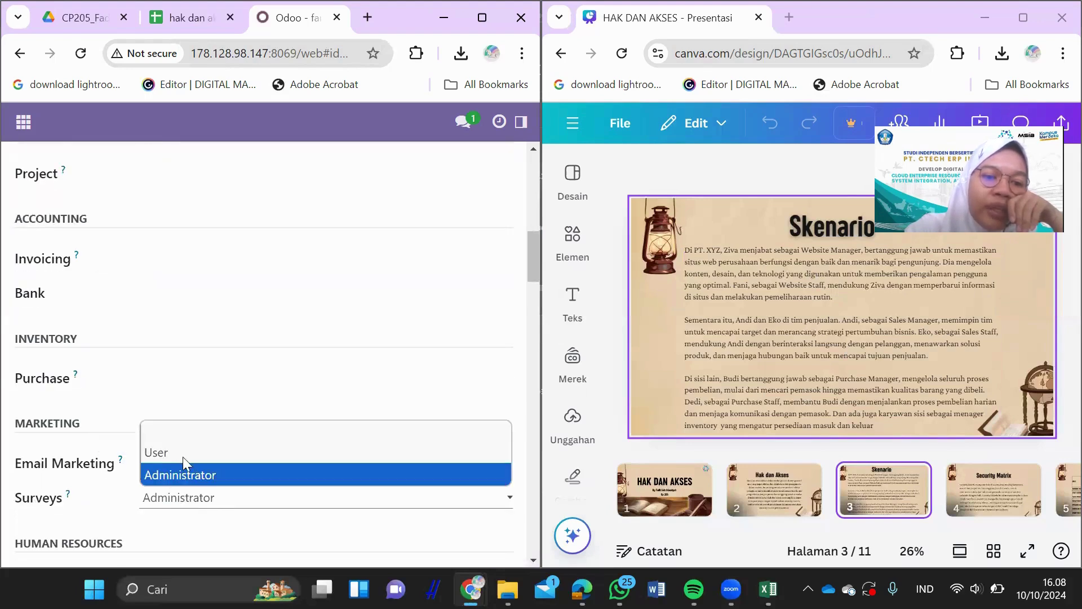
{"action": "left_click", "coordinate": [188, 450]}
{"action": "scroll", "coordinate": [187, 449], "scroll_direction": "down", "scroll_amount": 5}
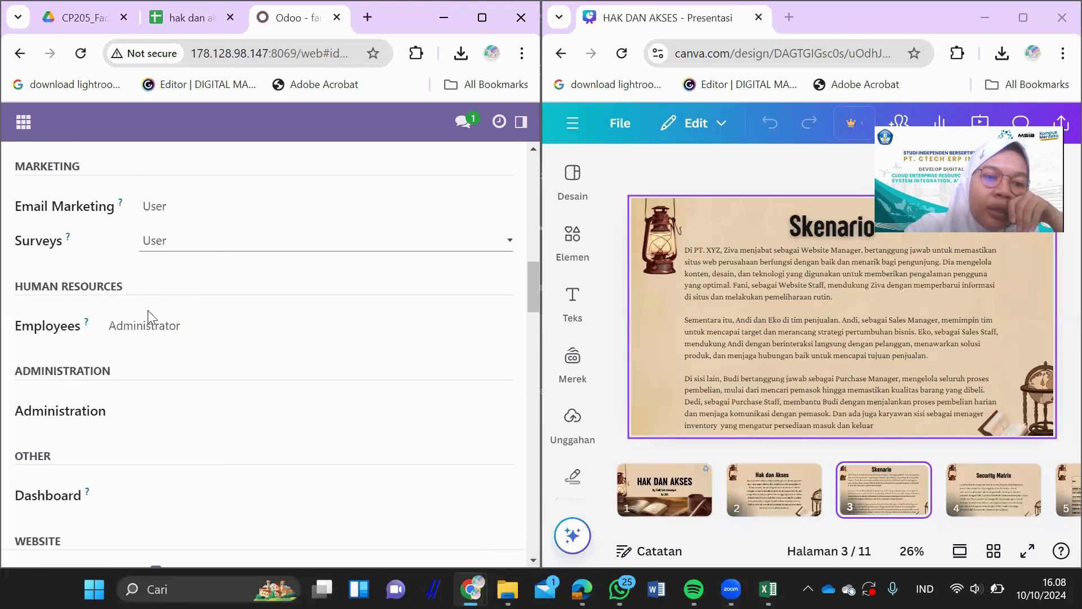
{"action": "left_click", "coordinate": [147, 338]}
{"action": "left_click", "coordinate": [168, 354]}
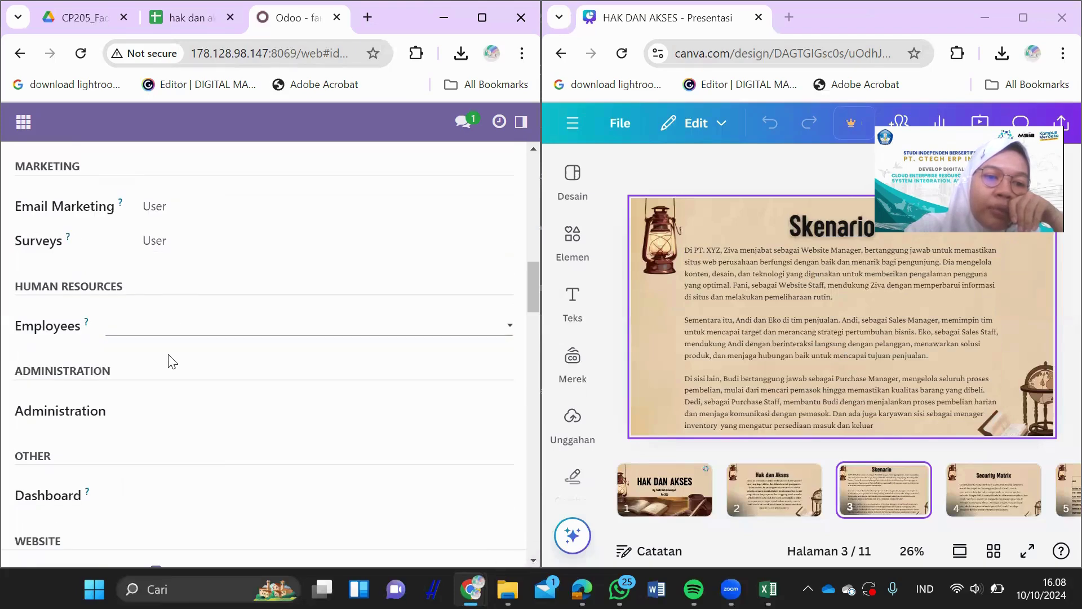
Step: Turn off Contact Creation and Multi Currencies in the Website Staff user's Extra Rights and save the record
{"action": "scroll", "coordinate": [172, 361], "scroll_direction": "down", "scroll_amount": 10}
{"action": "scroll", "coordinate": [170, 360], "scroll_direction": "down", "scroll_amount": 10}
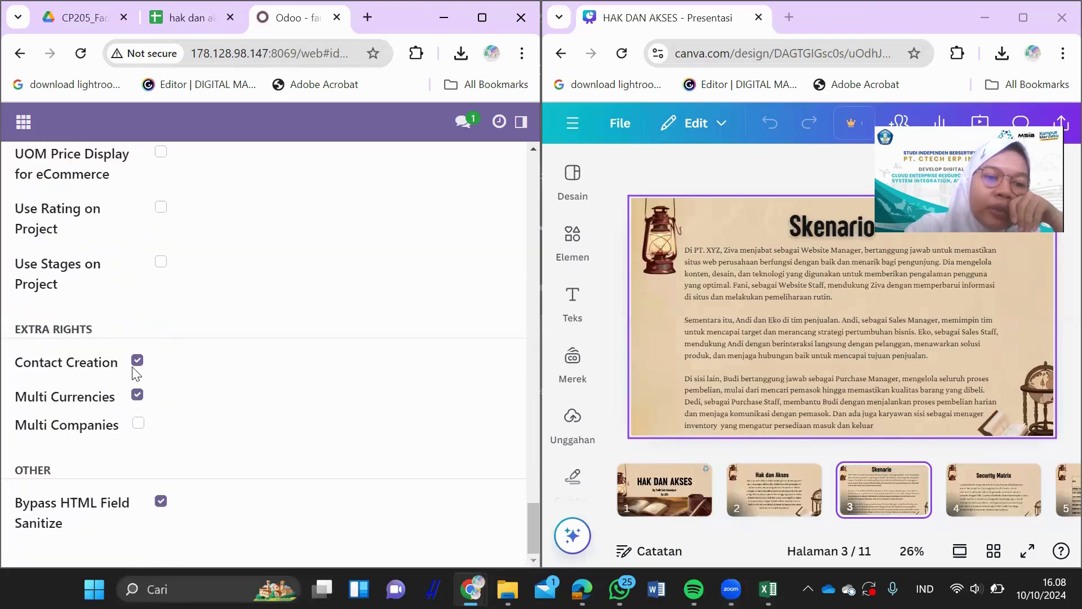
{"action": "left_click", "coordinate": [137, 361]}
{"action": "left_click", "coordinate": [137, 394]}
{"action": "scroll", "coordinate": [198, 225], "scroll_direction": "up", "scroll_amount": 20}
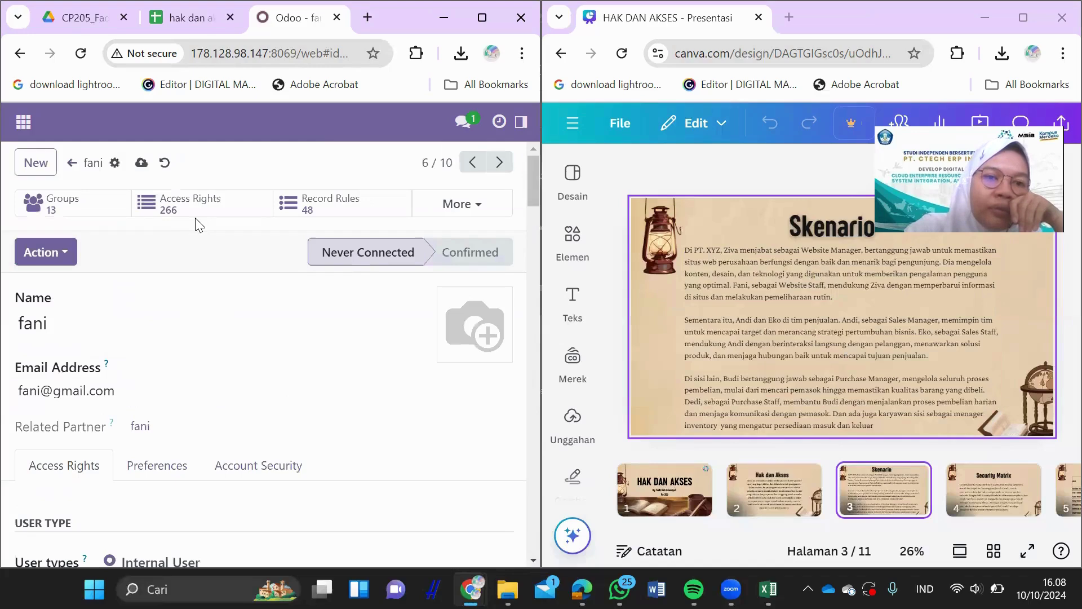
{"action": "left_click", "coordinate": [141, 162]}
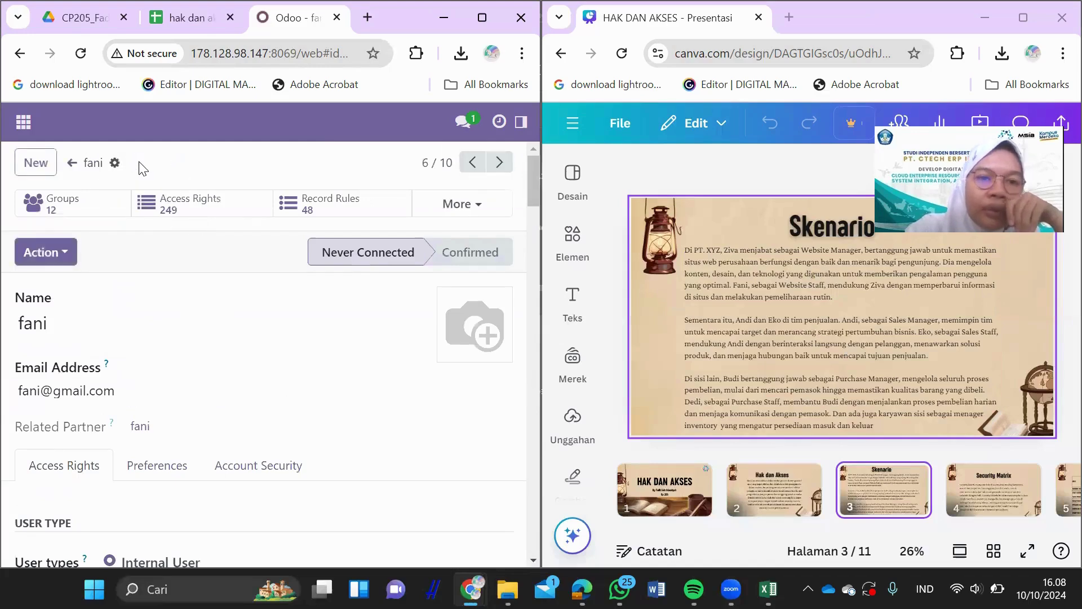
Step: Return to the Users list and open the inventory manager's access rights
{"action": "scroll", "coordinate": [292, 357], "scroll_direction": "down", "scroll_amount": 1}
{"action": "scroll", "coordinate": [292, 357], "scroll_direction": "up", "scroll_amount": 1}
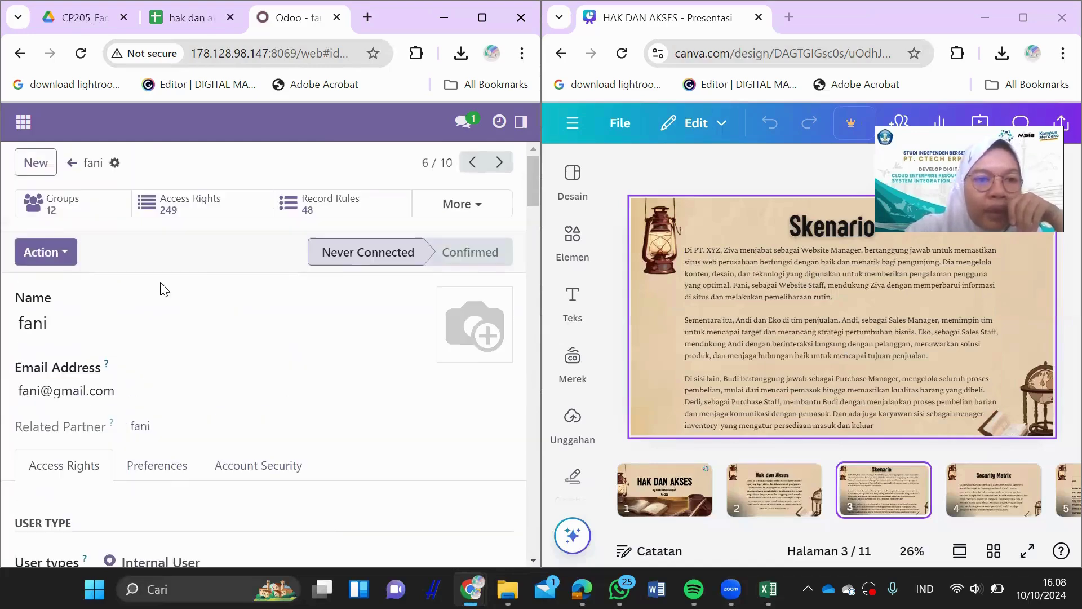
{"action": "left_click", "coordinate": [72, 163]}
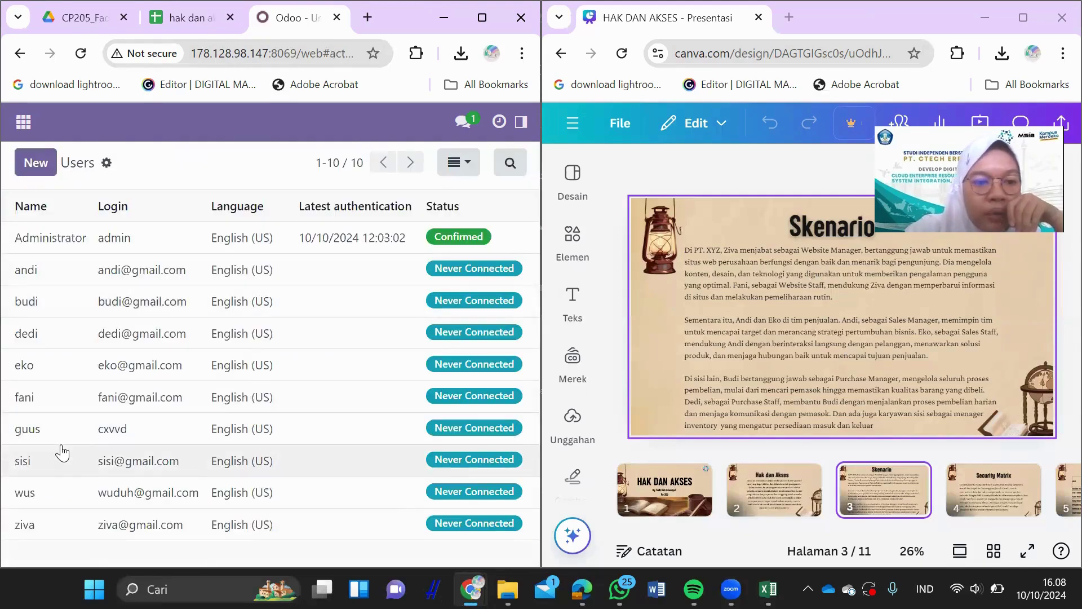
{"action": "left_click", "coordinate": [24, 463]}
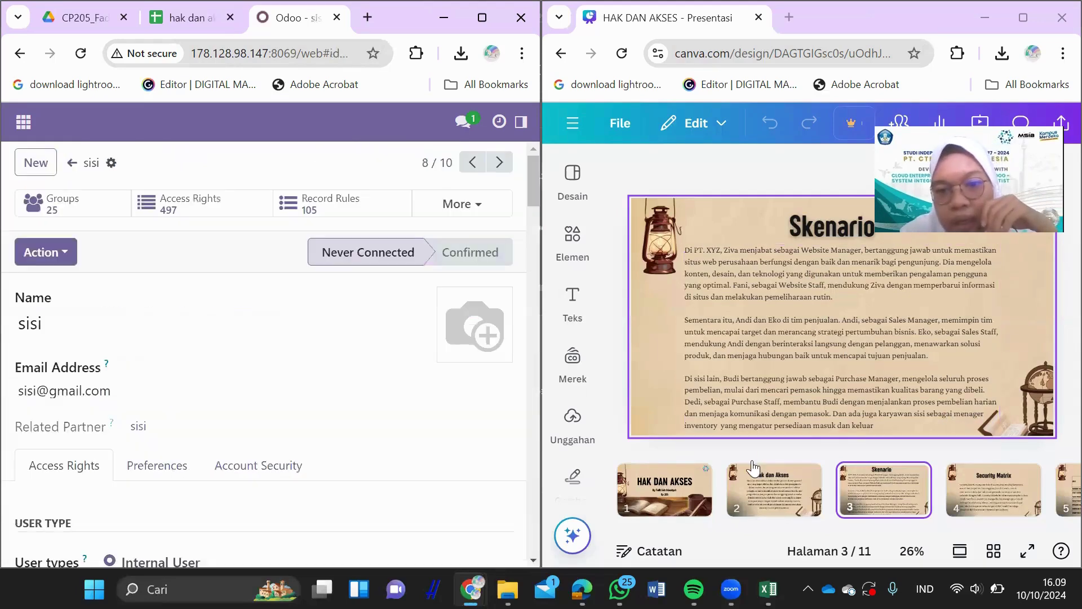
{"action": "scroll", "coordinate": [242, 441], "scroll_direction": "down", "scroll_amount": 4}
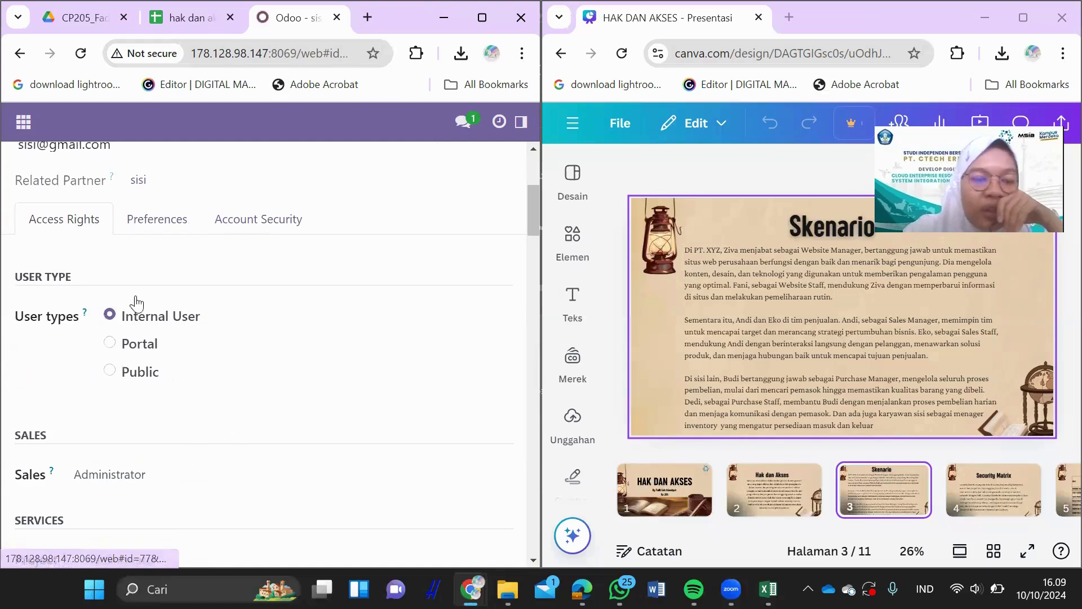
{"action": "scroll", "coordinate": [145, 367], "scroll_direction": "down", "scroll_amount": 3}
Step: Set the inventory manager's Sales and Project access levels to blank
{"action": "left_click", "coordinate": [114, 292]}
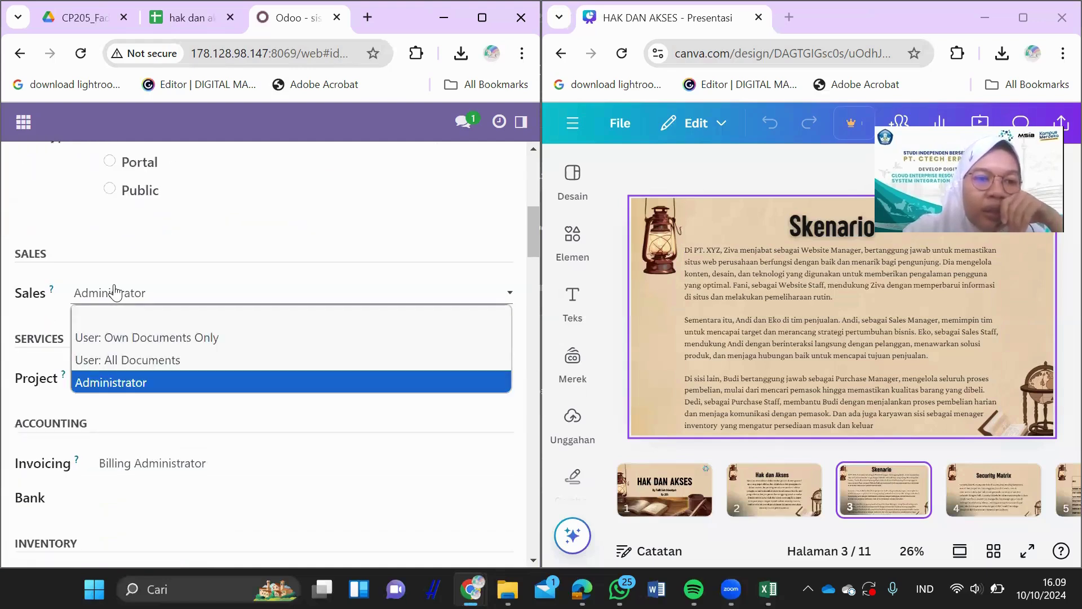
{"action": "left_click", "coordinate": [128, 327]}
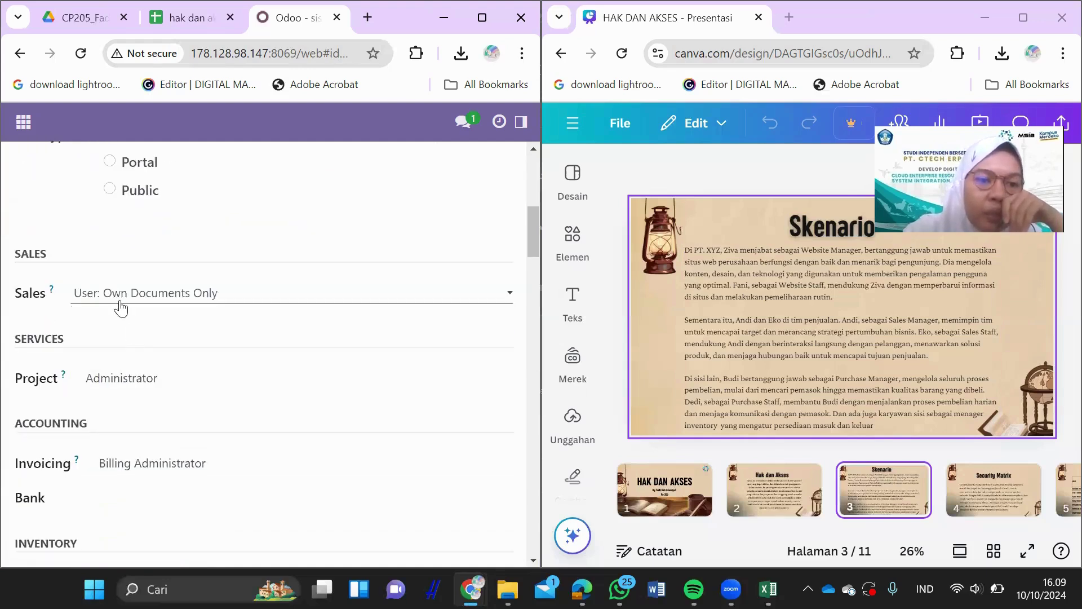
{"action": "left_click", "coordinate": [117, 299]}
{"action": "left_click", "coordinate": [125, 314]}
{"action": "left_click", "coordinate": [145, 376]}
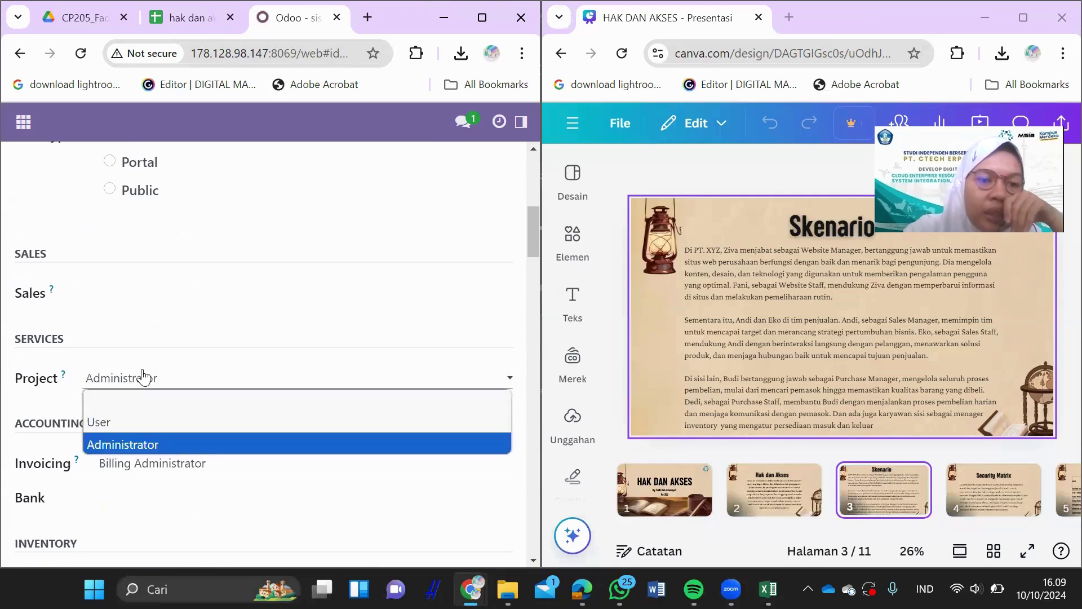
{"action": "left_click", "coordinate": [161, 399]}
Step: Set the inventory manager's Invoicing access level to blank and check the levels offered for Purchase
{"action": "left_click", "coordinate": [159, 461]}
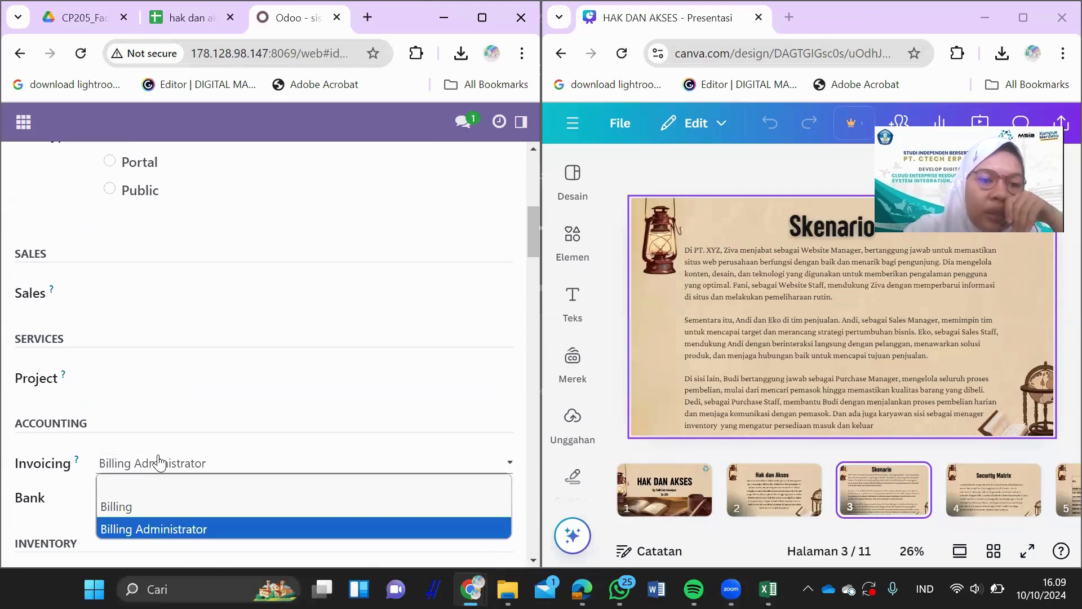
{"action": "left_click", "coordinate": [159, 483]}
{"action": "scroll", "coordinate": [152, 423], "scroll_direction": "down", "scroll_amount": 4}
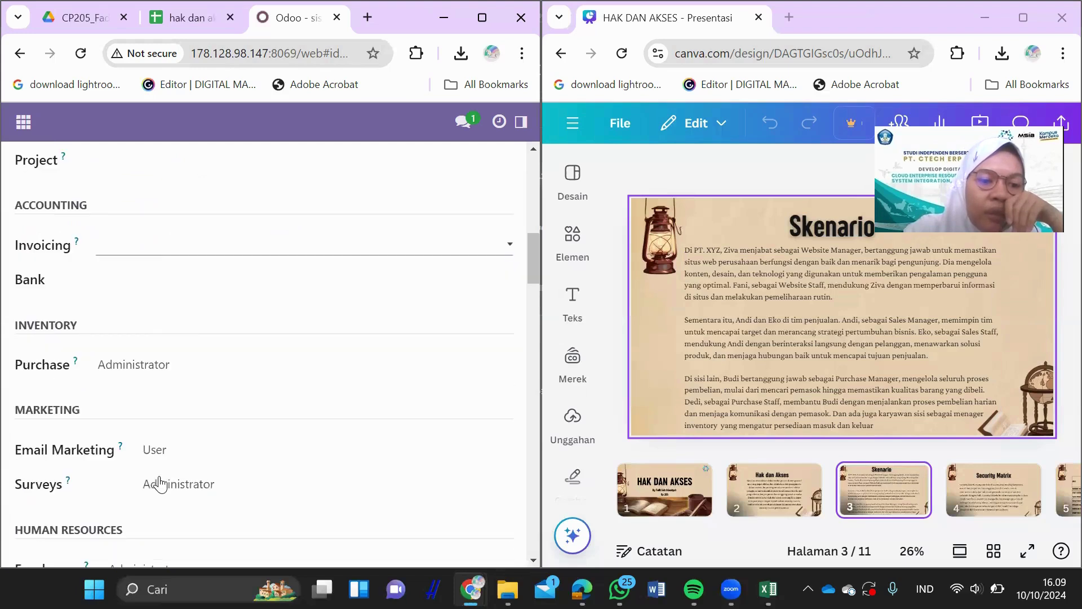
{"action": "left_click", "coordinate": [148, 370]}
{"action": "left_click", "coordinate": [234, 336]}
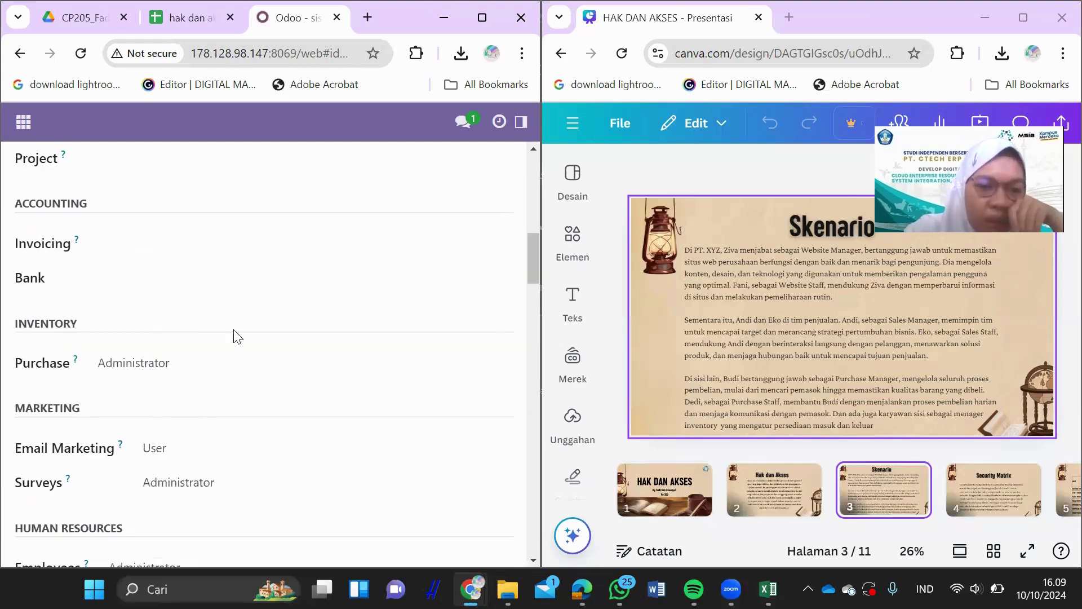
Step: Set the inventory manager's Email Marketing and Surveys access levels to blank
{"action": "scroll", "coordinate": [235, 336], "scroll_direction": "down", "scroll_amount": 2}
{"action": "left_click", "coordinate": [201, 313]}
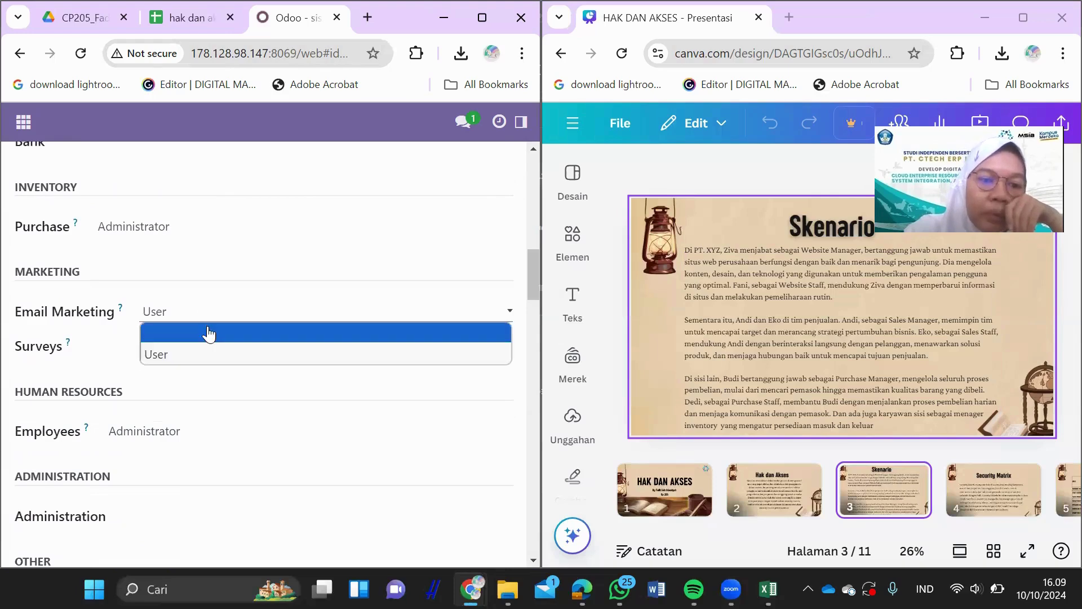
{"action": "left_click", "coordinate": [208, 333]}
{"action": "left_click", "coordinate": [210, 348]}
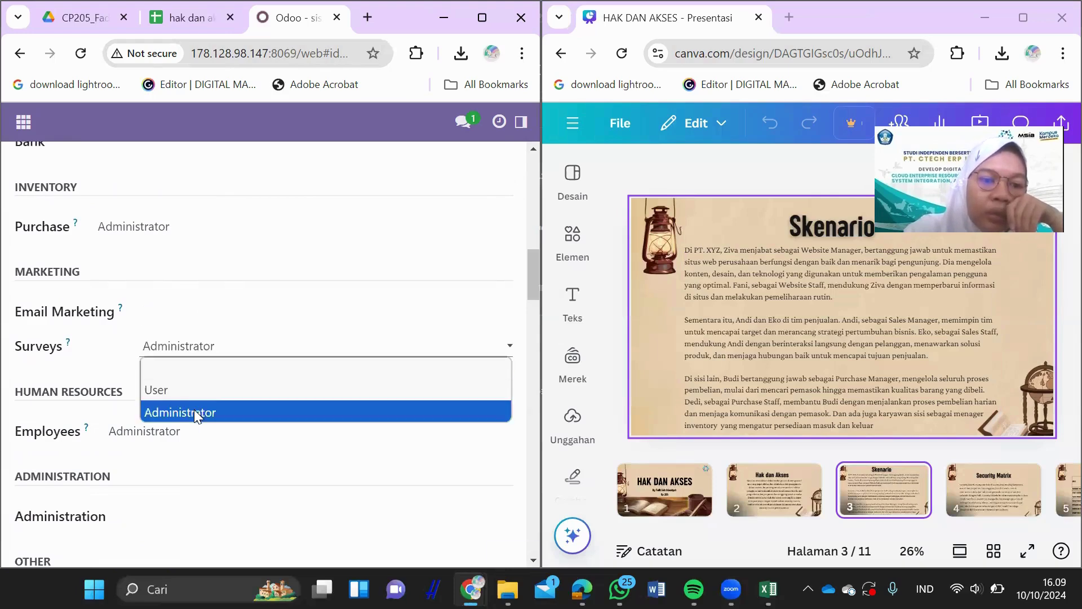
{"action": "left_click", "coordinate": [200, 372]}
Step: Set the inventory manager's Employees access level to blank and turn off Multi Currencies in Extra Rights
{"action": "left_click", "coordinate": [181, 431]}
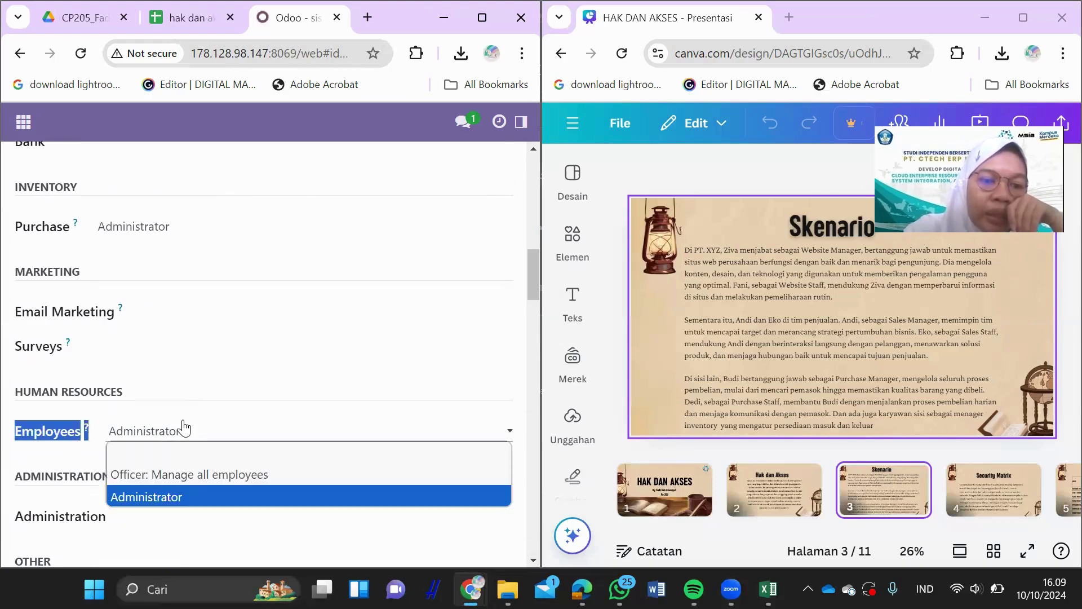
{"action": "left_click", "coordinate": [175, 459]}
{"action": "scroll", "coordinate": [176, 463], "scroll_direction": "down", "scroll_amount": 20}
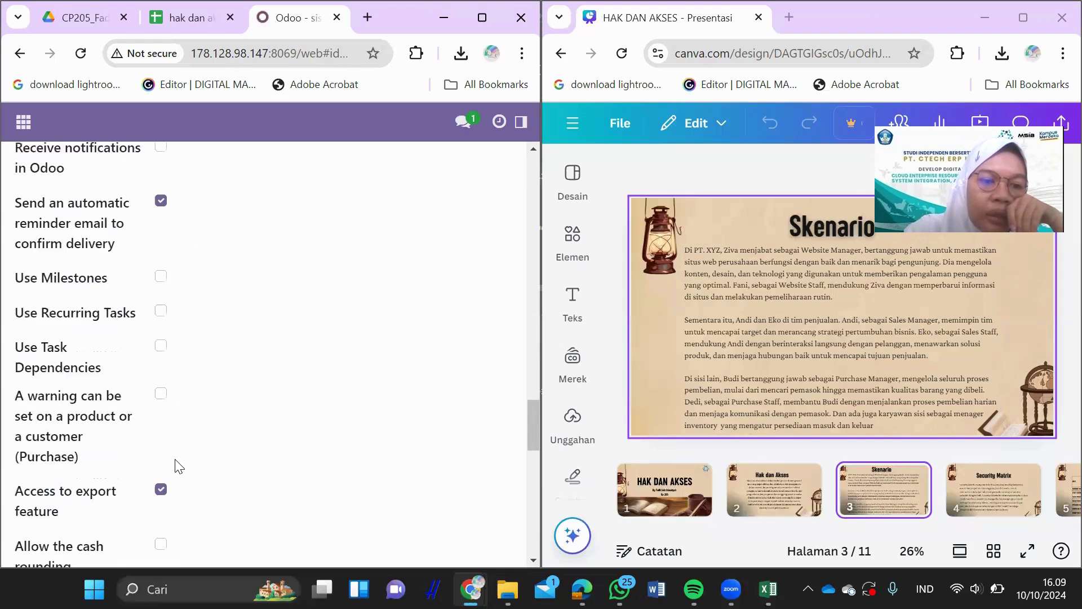
{"action": "scroll", "coordinate": [179, 465], "scroll_direction": "down", "scroll_amount": 1}
{"action": "left_click", "coordinate": [138, 458]}
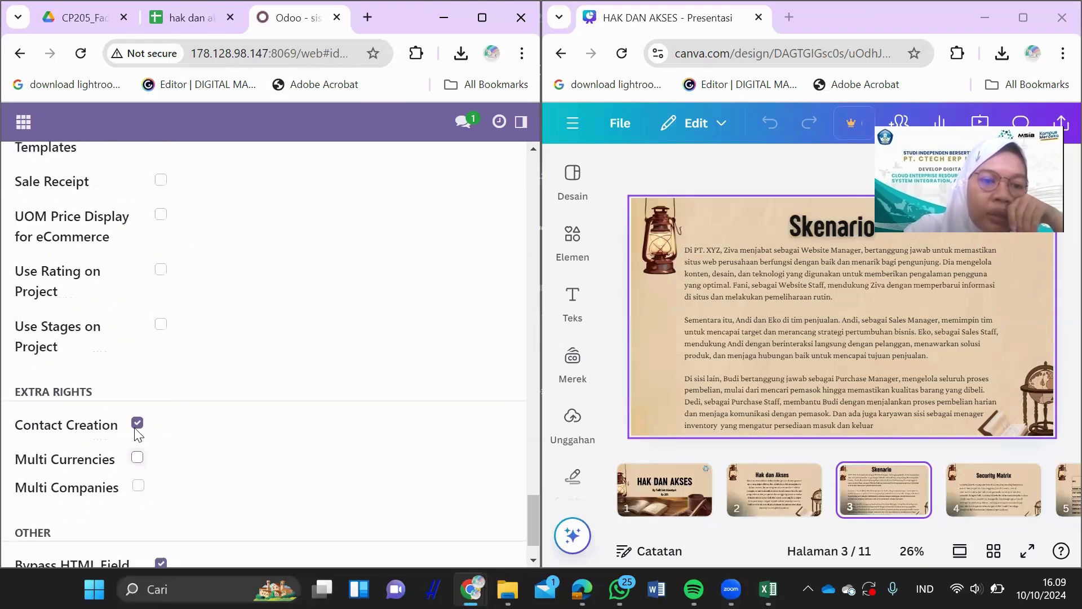
Step: Turn off Contact Creation for the inventory manager, save the record and return to the Users list
{"action": "left_click", "coordinate": [137, 424]}
{"action": "scroll", "coordinate": [219, 271], "scroll_direction": "up", "scroll_amount": 20}
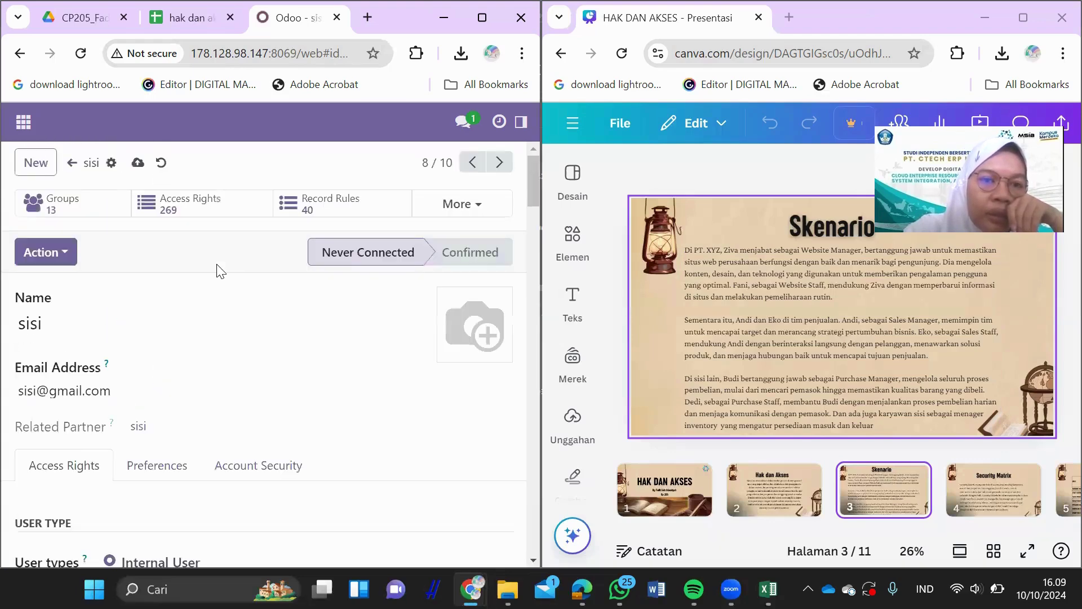
{"action": "left_click", "coordinate": [131, 168]}
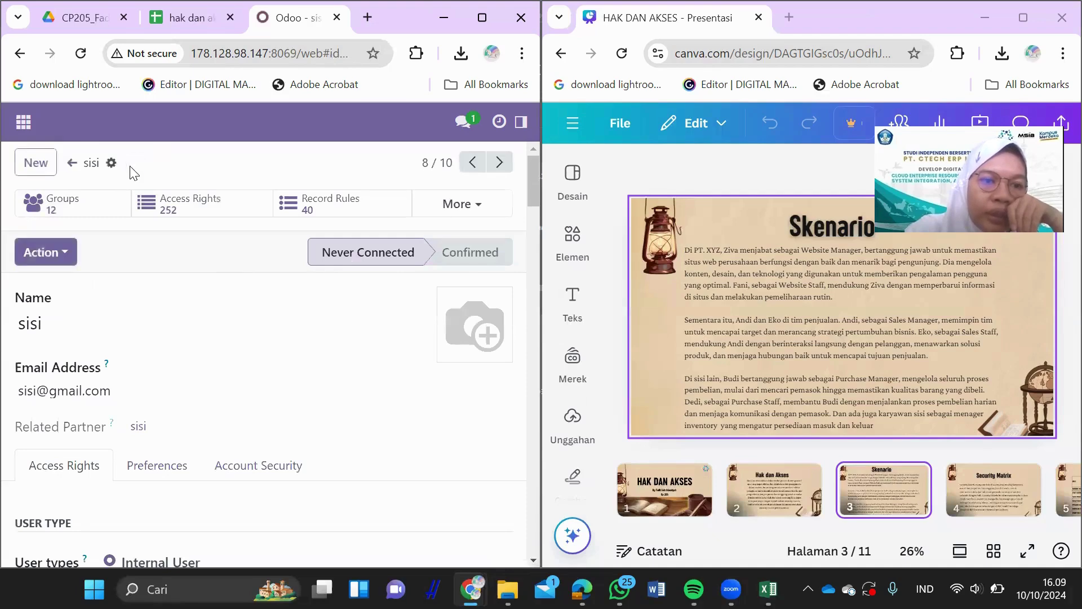
{"action": "left_click", "coordinate": [72, 164]}
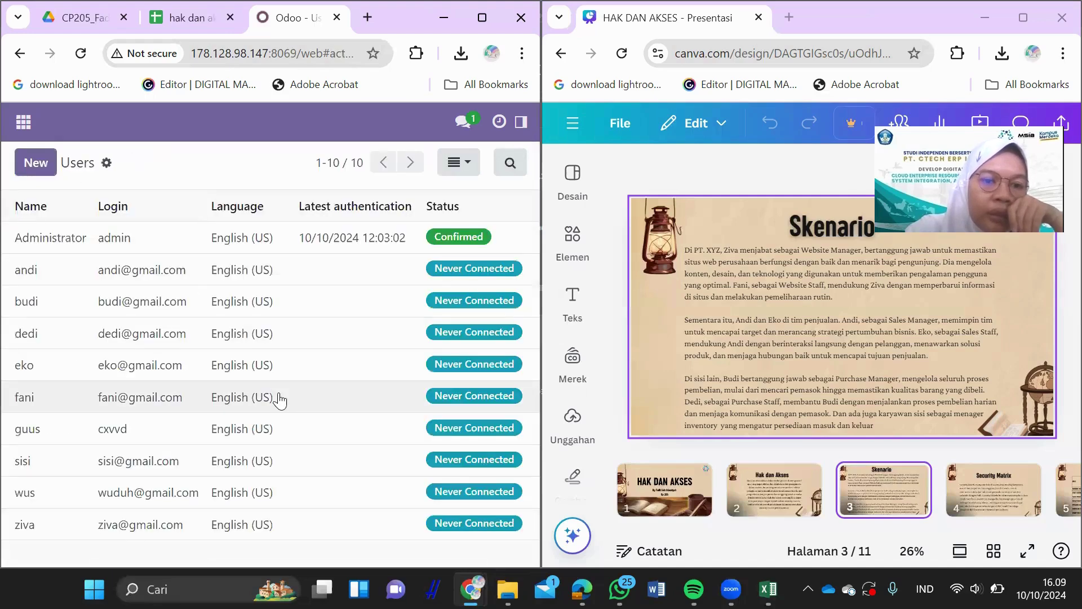
Step: Open the sales staff member's user record and set the Sales access level to User: All Documents
{"action": "left_click", "coordinate": [31, 375]}
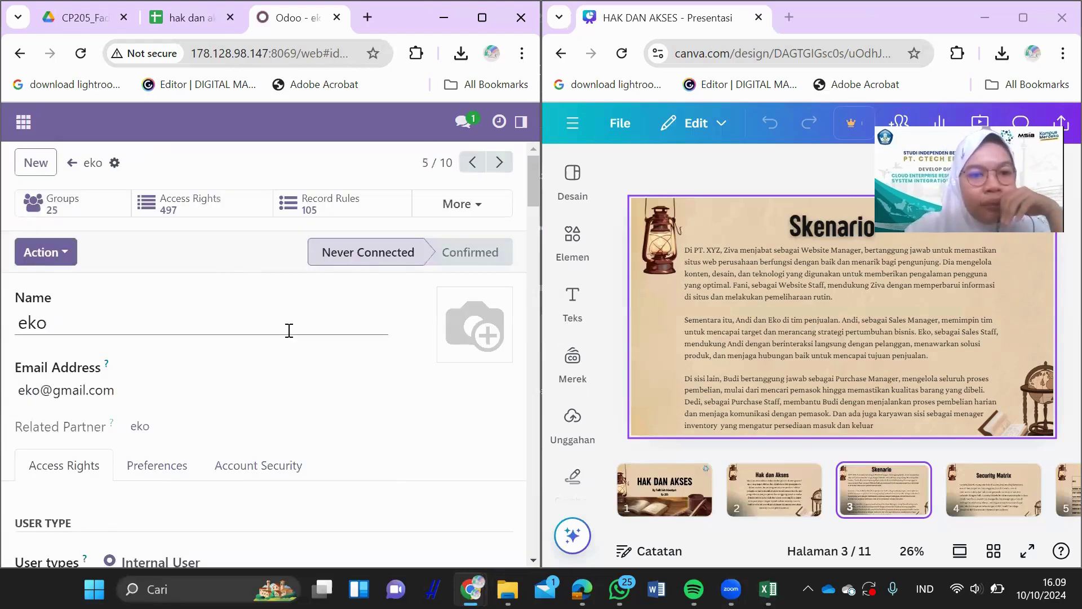
{"action": "scroll", "coordinate": [388, 471], "scroll_direction": "down", "scroll_amount": 12}
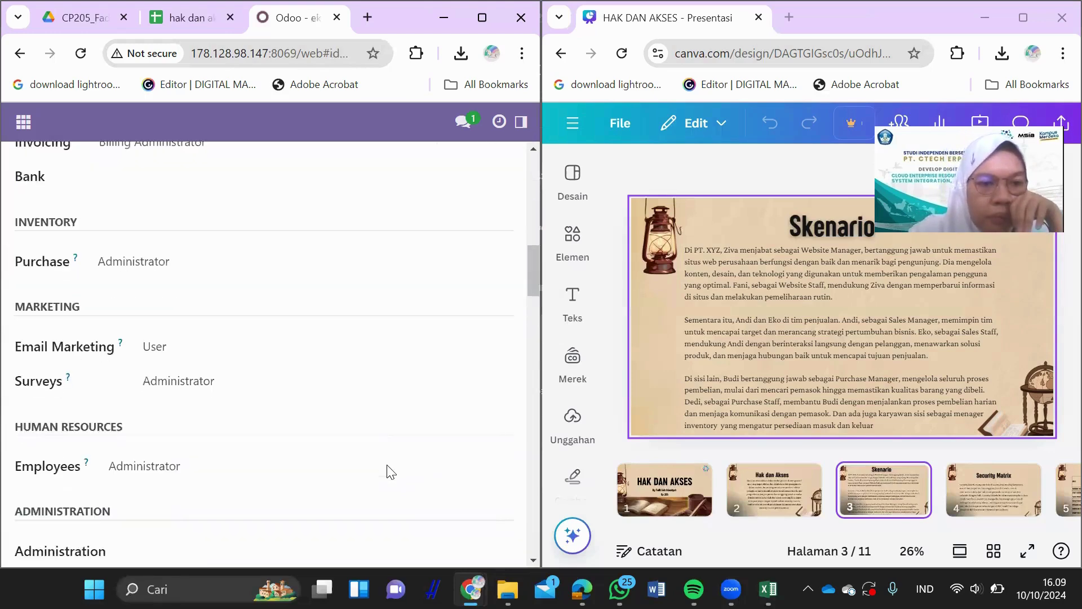
{"action": "scroll", "coordinate": [389, 471], "scroll_direction": "up", "scroll_amount": 3}
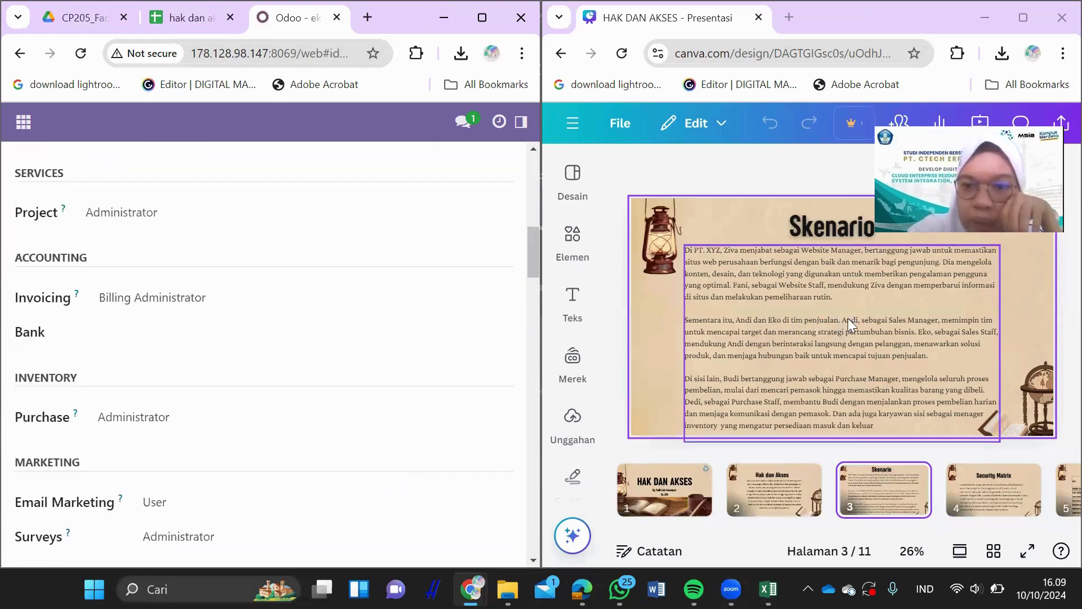
{"action": "left_click", "coordinate": [558, 246]}
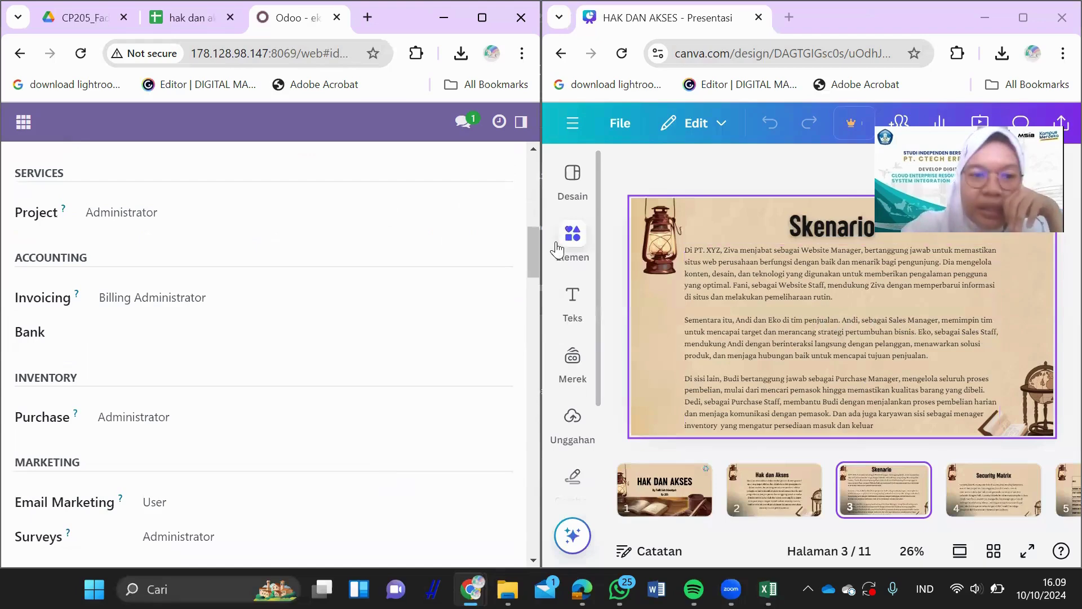
{"action": "scroll", "coordinate": [186, 466], "scroll_direction": "down", "scroll_amount": 6}
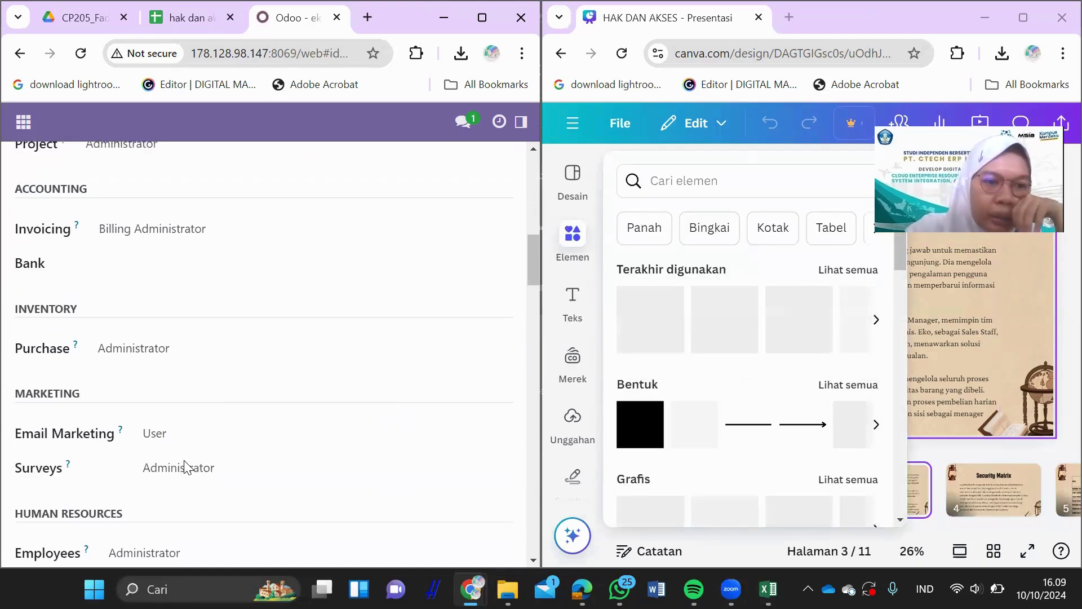
{"action": "scroll", "coordinate": [185, 468], "scroll_direction": "up", "scroll_amount": 10}
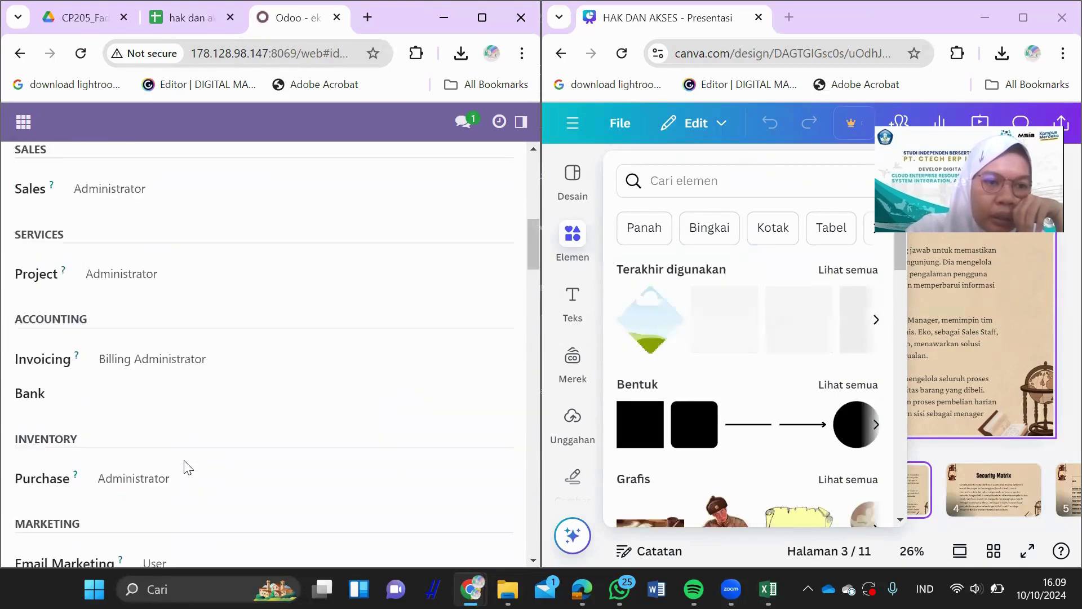
{"action": "scroll", "coordinate": [186, 466], "scroll_direction": "up", "scroll_amount": 2}
{"action": "scroll", "coordinate": [186, 466], "scroll_direction": "down", "scroll_amount": 3}
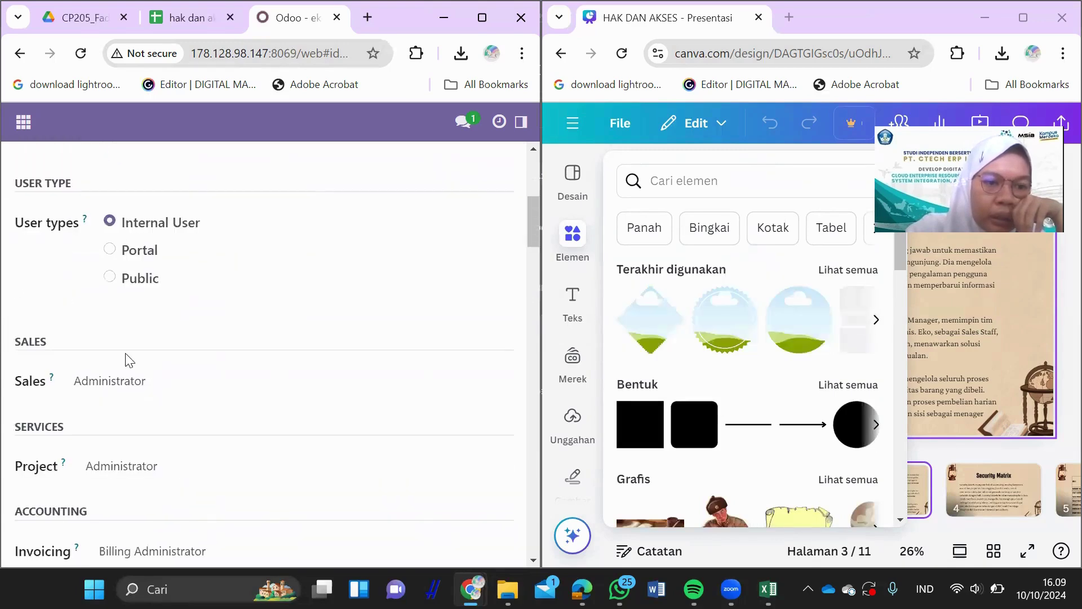
{"action": "left_click", "coordinate": [133, 383]}
{"action": "left_click", "coordinate": [145, 448]}
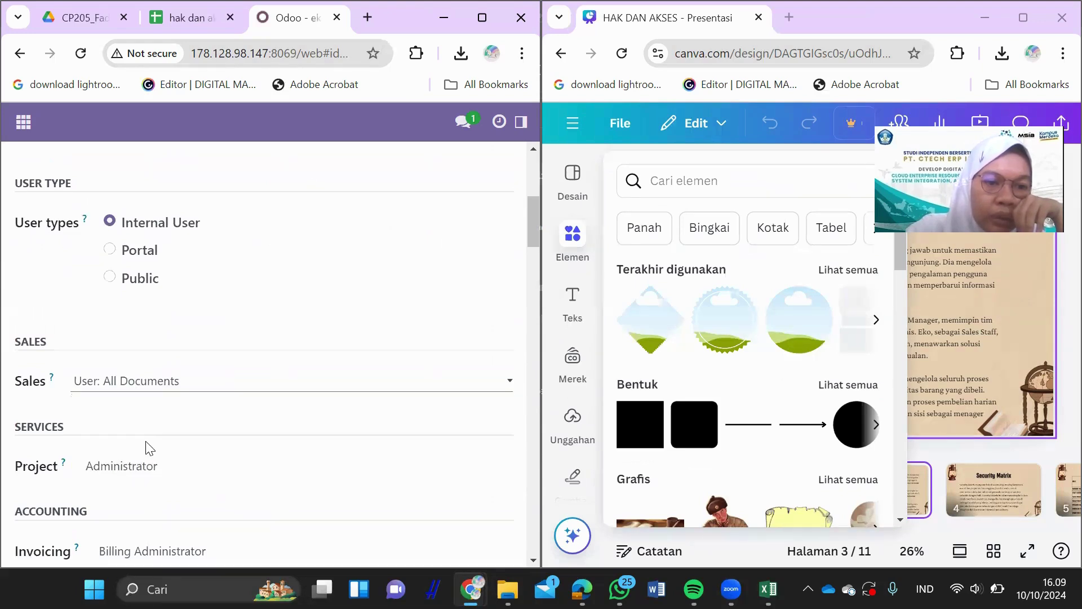
Step: Set the sales staff member's Project access level to blank
{"action": "scroll", "coordinate": [148, 447], "scroll_direction": "down", "scroll_amount": 1}
{"action": "scroll", "coordinate": [148, 448], "scroll_direction": "down", "scroll_amount": 1}
{"action": "left_click", "coordinate": [171, 360]}
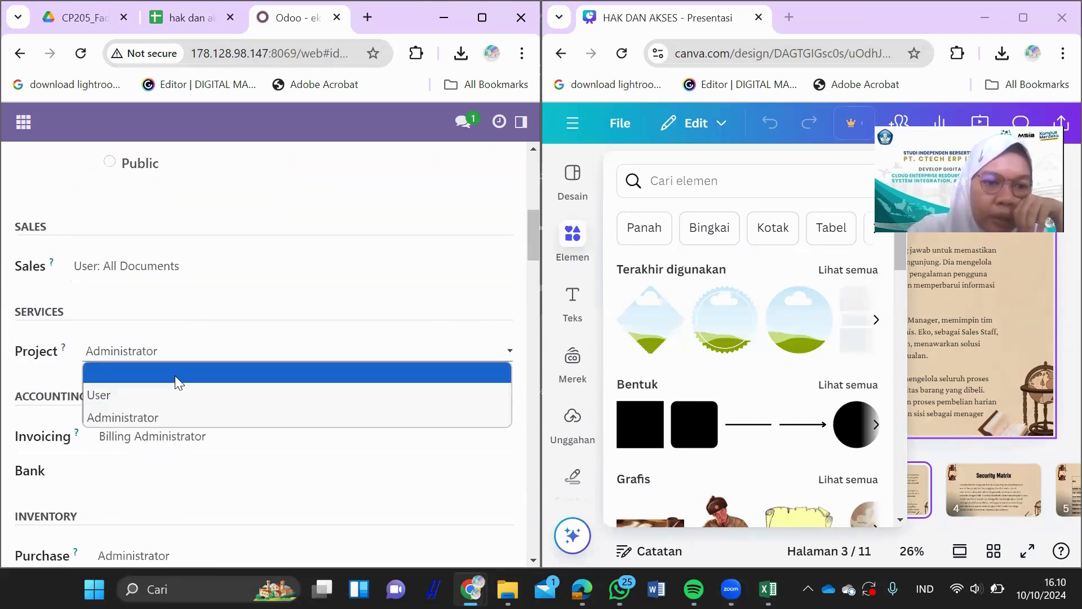
{"action": "left_click", "coordinate": [175, 375]}
Step: Set the sales staff member's Invoicing and Purchase access levels to blank
{"action": "left_click", "coordinate": [192, 436]}
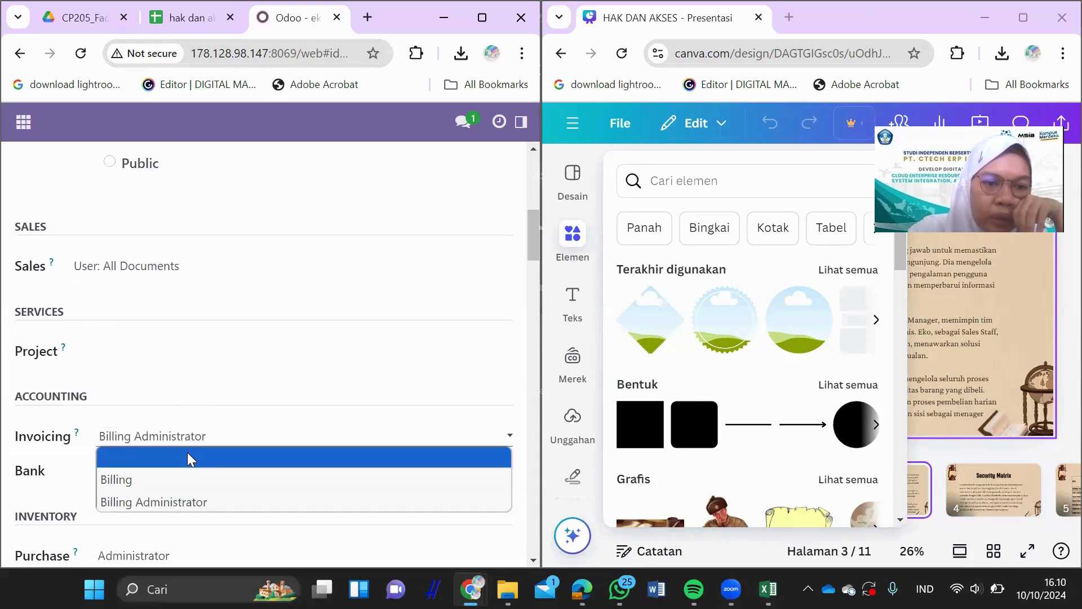
{"action": "left_click", "coordinate": [187, 452]}
{"action": "scroll", "coordinate": [192, 459], "scroll_direction": "down", "scroll_amount": 2}
{"action": "left_click", "coordinate": [165, 402]}
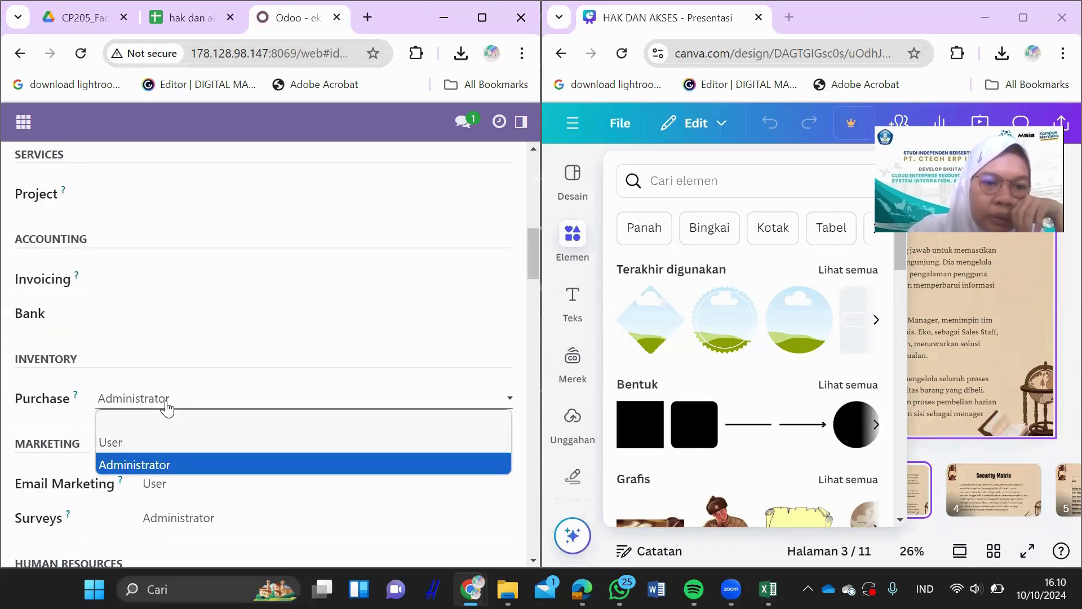
{"action": "left_click", "coordinate": [174, 414]}
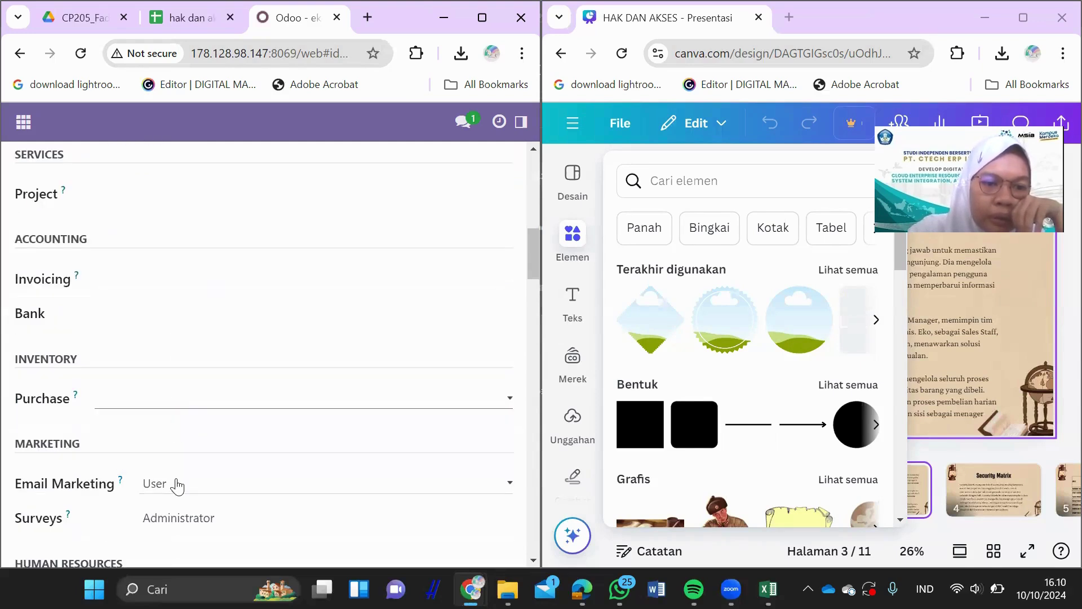
Step: Set the sales staff member's Email Marketing and Surveys access levels to blank
{"action": "left_click", "coordinate": [186, 479]}
{"action": "left_click", "coordinate": [194, 497]}
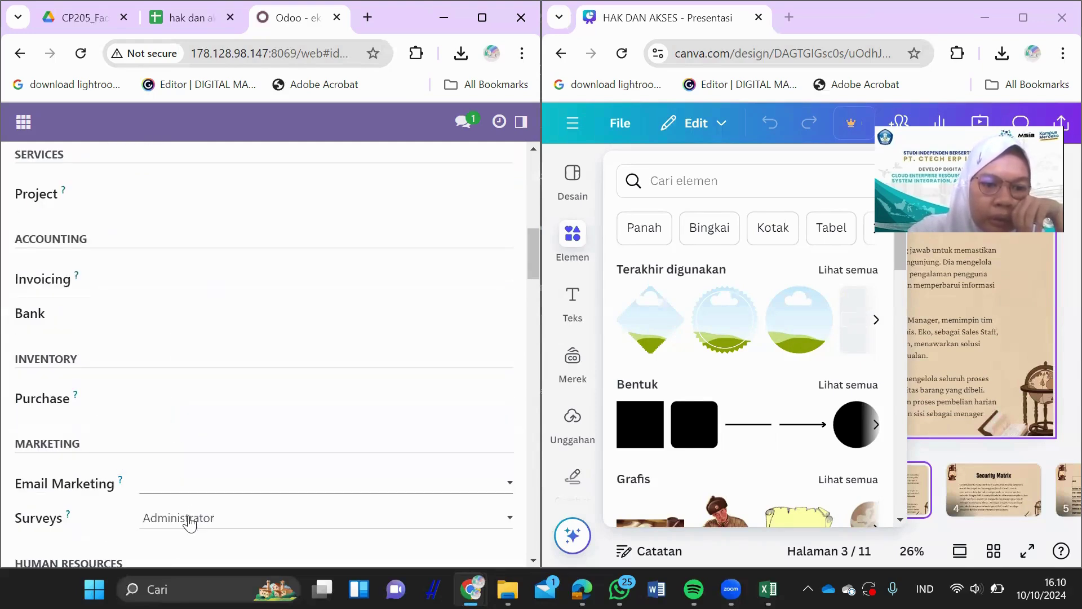
{"action": "left_click", "coordinate": [189, 517]}
{"action": "left_click", "coordinate": [195, 452]}
Step: Set the sales staff member's Employees access level to blank and turn off Contact Creation in Extra Rights
{"action": "scroll", "coordinate": [193, 458], "scroll_direction": "down", "scroll_amount": 4}
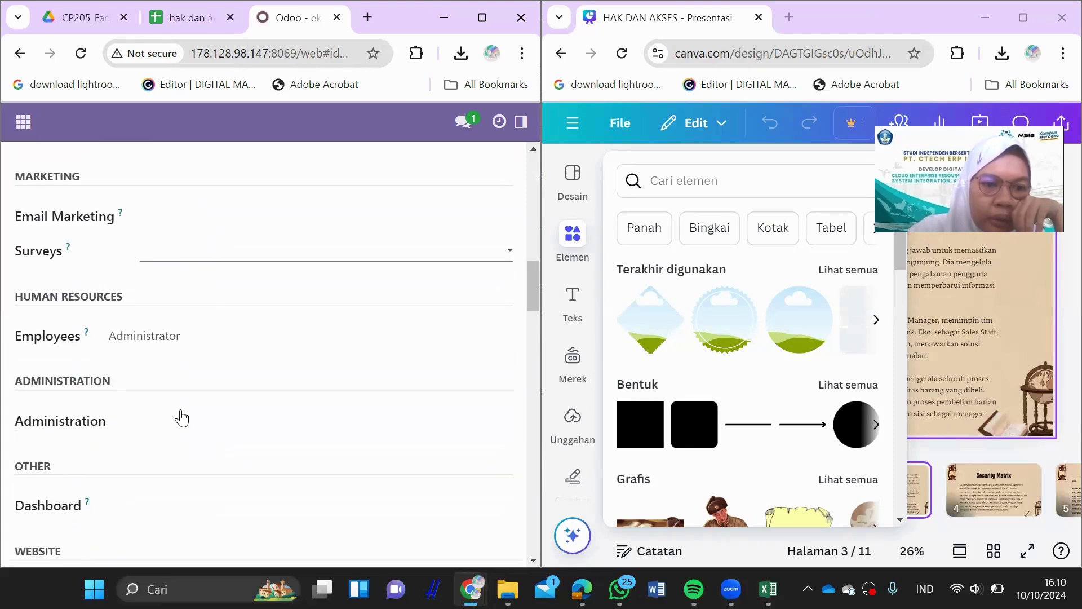
{"action": "left_click", "coordinate": [157, 349]}
{"action": "left_click", "coordinate": [163, 355]}
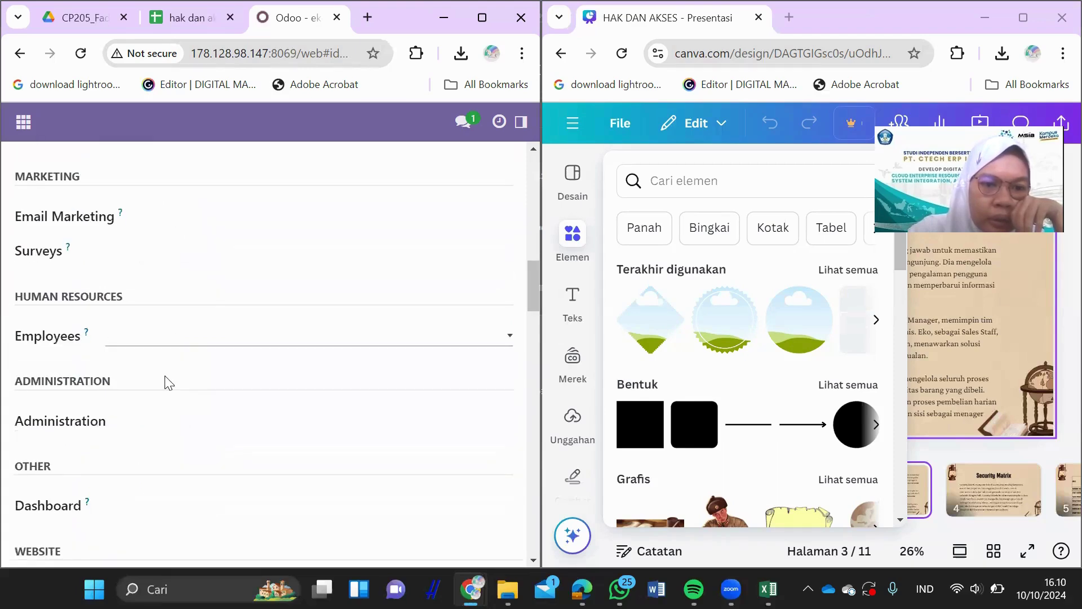
{"action": "scroll", "coordinate": [193, 533], "scroll_direction": "down", "scroll_amount": 5}
{"action": "scroll", "coordinate": [194, 533], "scroll_direction": "down", "scroll_amount": 10}
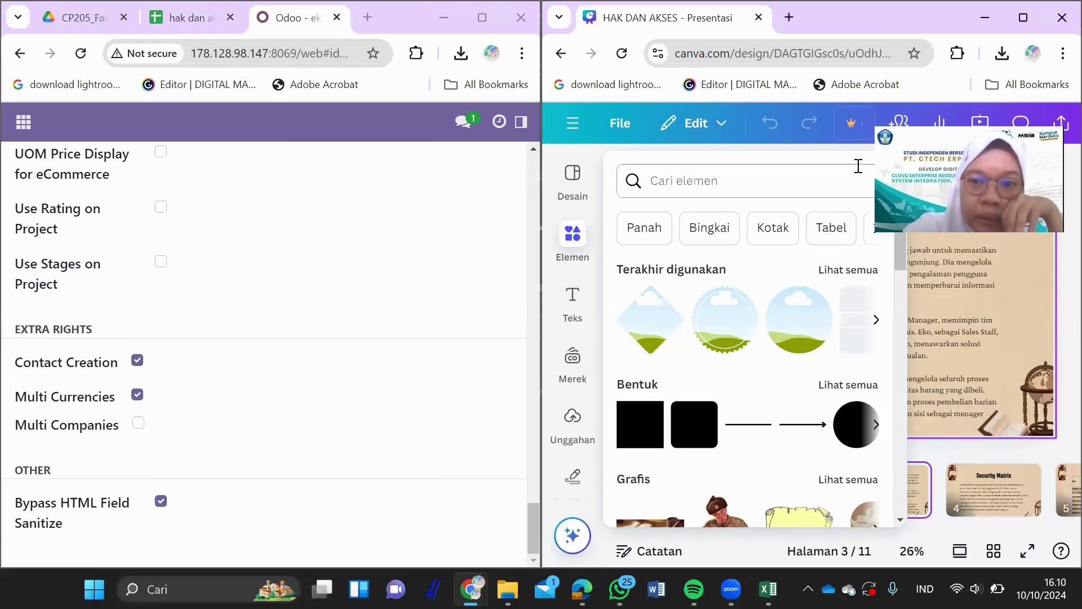
{"action": "left_click_drag", "start_coordinate": [960, 159], "coordinate": [978, 41]}
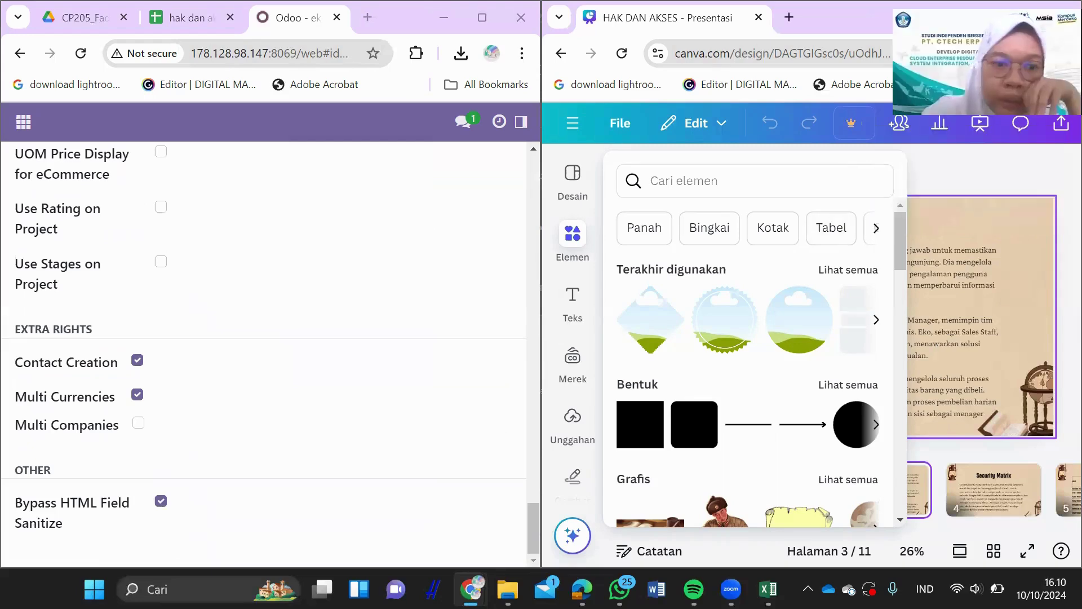
{"action": "left_click", "coordinate": [134, 361]}
{"action": "left_click", "coordinate": [135, 360]}
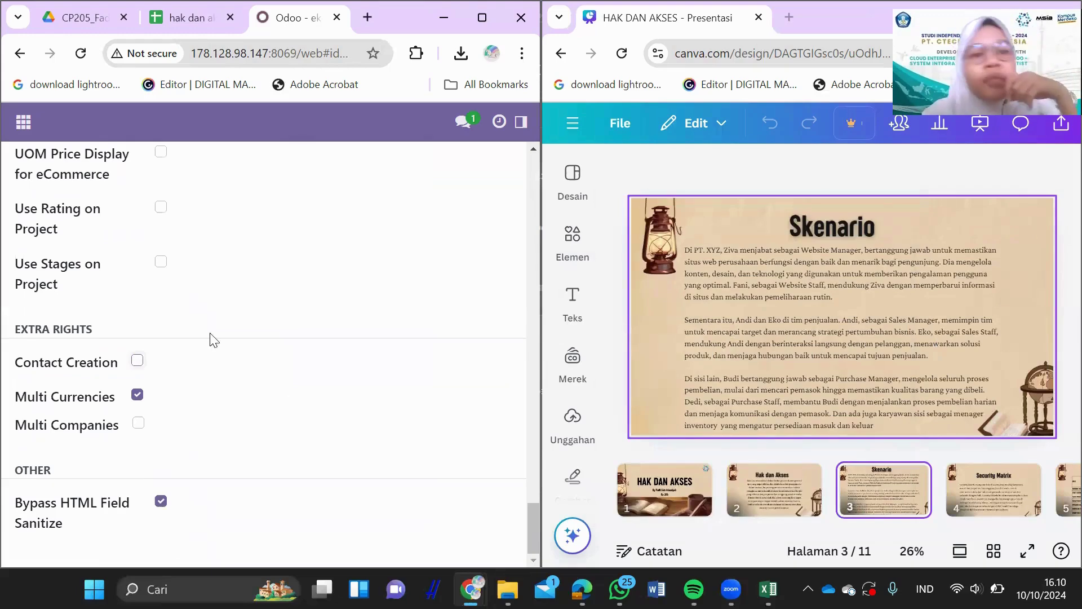
Step: Save the sales staff member's access rights and return to the Users list
{"action": "scroll", "coordinate": [456, 352], "scroll_direction": "up", "scroll_amount": 15}
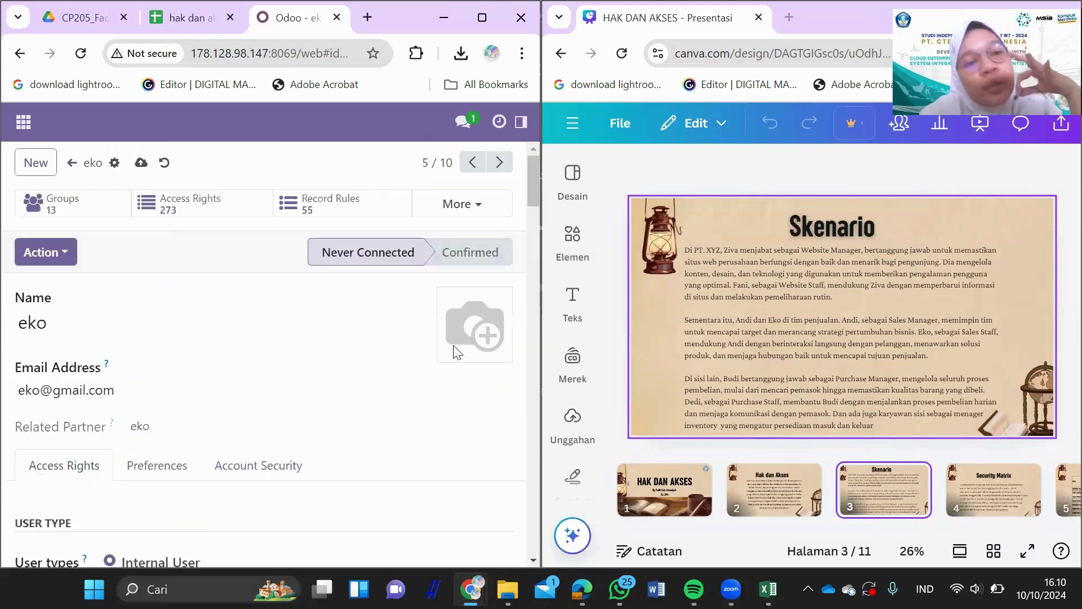
{"action": "left_click", "coordinate": [141, 163]}
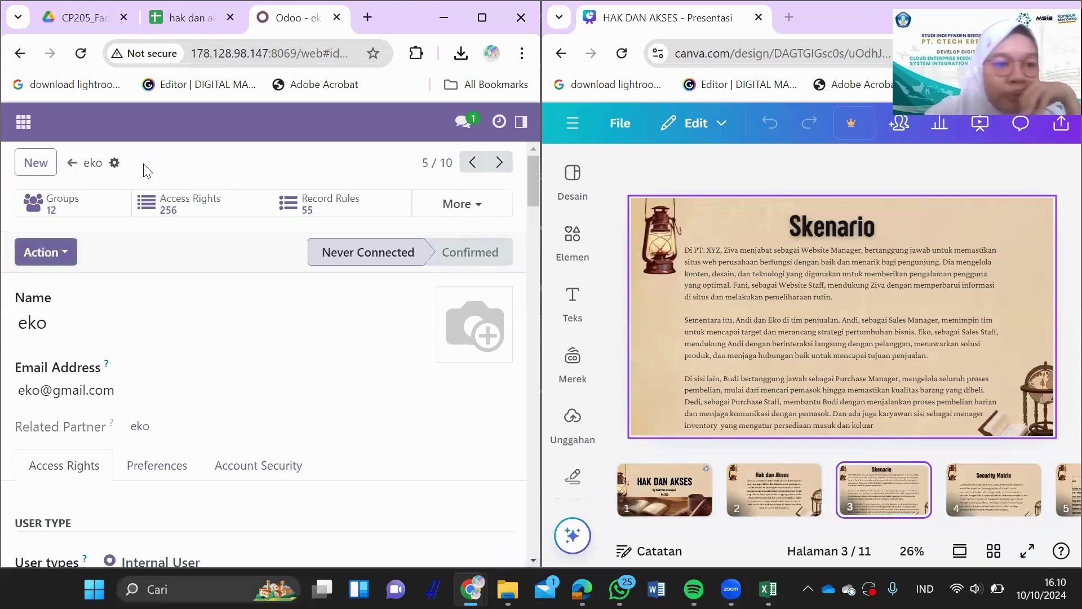
{"action": "left_click", "coordinate": [73, 163]}
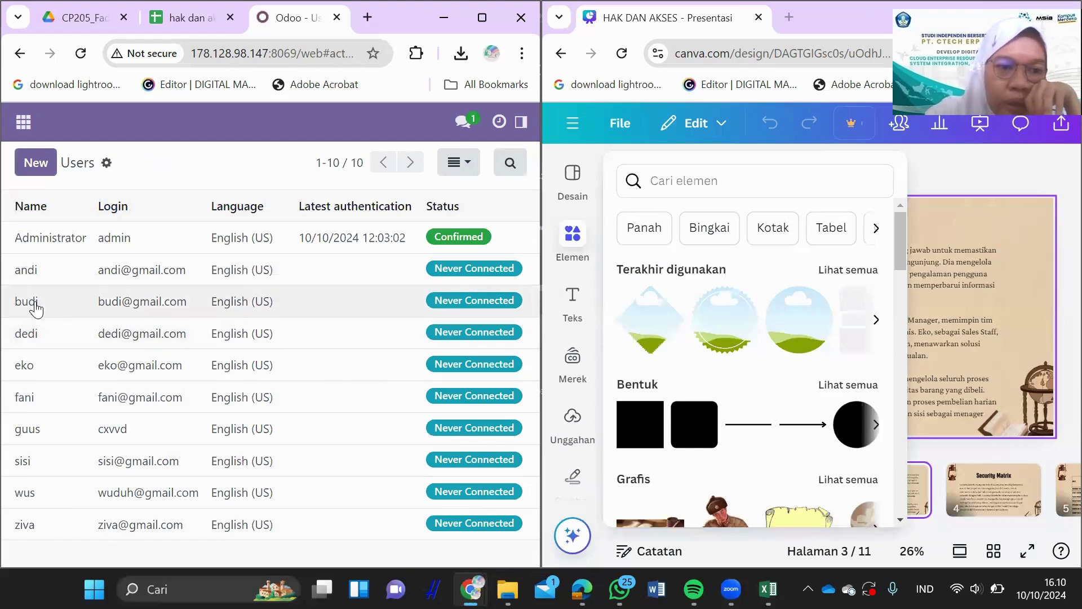
Step: Open the purchase manager's user record and set the Sales and Project access levels to blank
{"action": "double_click", "coordinate": [36, 308]}
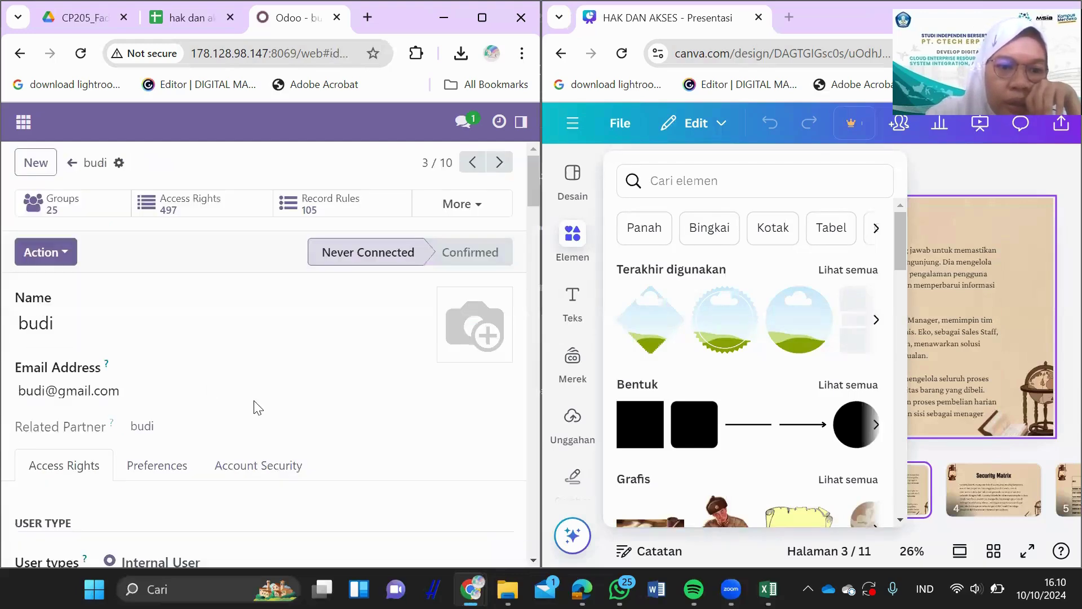
{"action": "scroll", "coordinate": [258, 407], "scroll_direction": "down", "scroll_amount": 15}
{"action": "scroll", "coordinate": [254, 406], "scroll_direction": "up", "scroll_amount": 12}
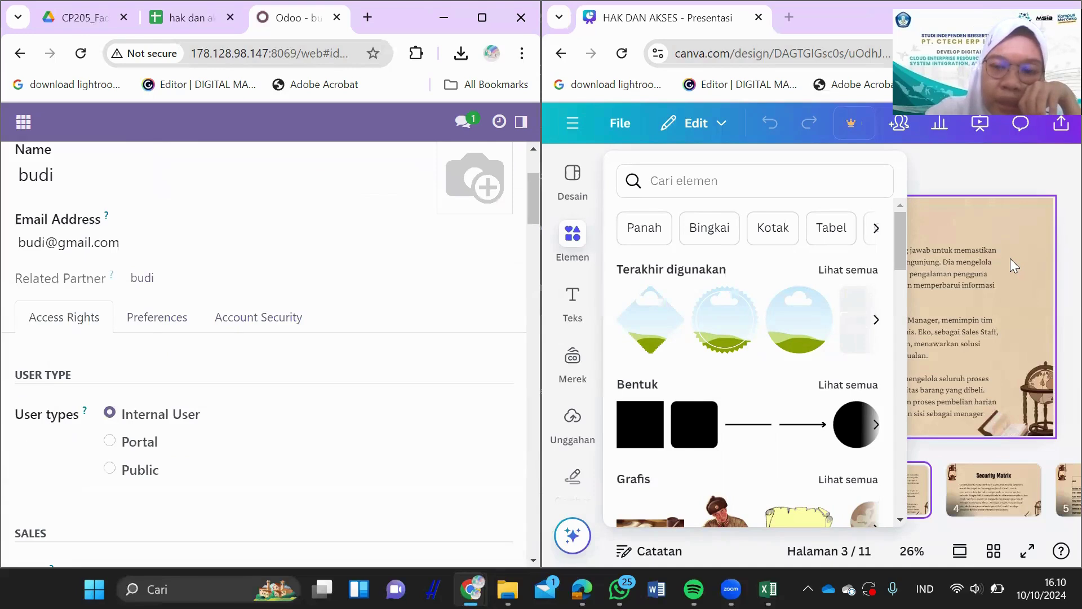
{"action": "left_click", "coordinate": [1010, 258]}
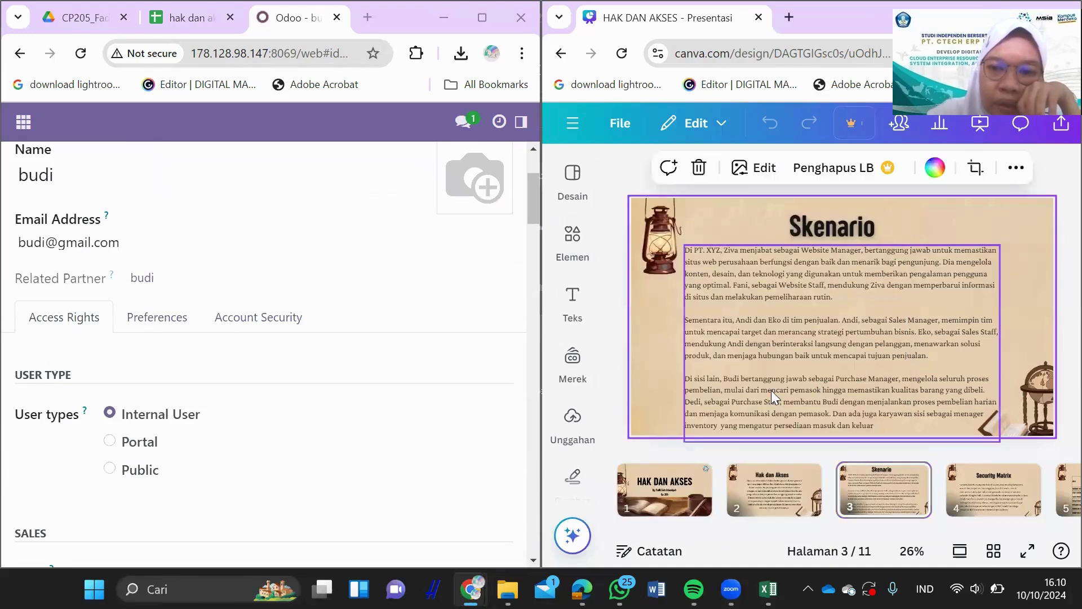
{"action": "scroll", "coordinate": [115, 451], "scroll_direction": "down", "scroll_amount": 4}
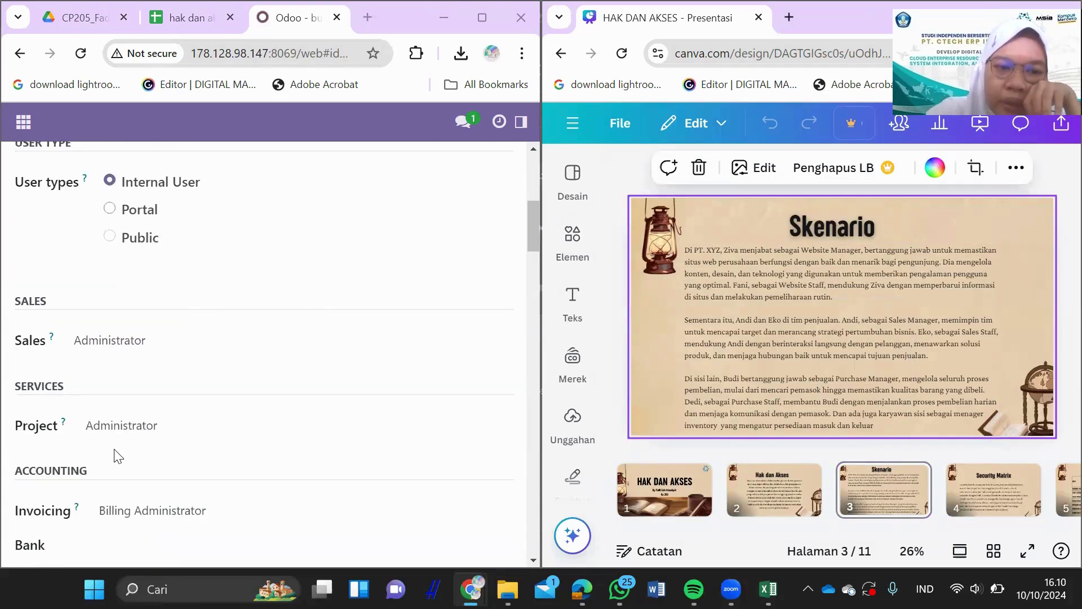
{"action": "scroll", "coordinate": [115, 451], "scroll_direction": "down", "scroll_amount": 2}
{"action": "left_click", "coordinate": [144, 254]}
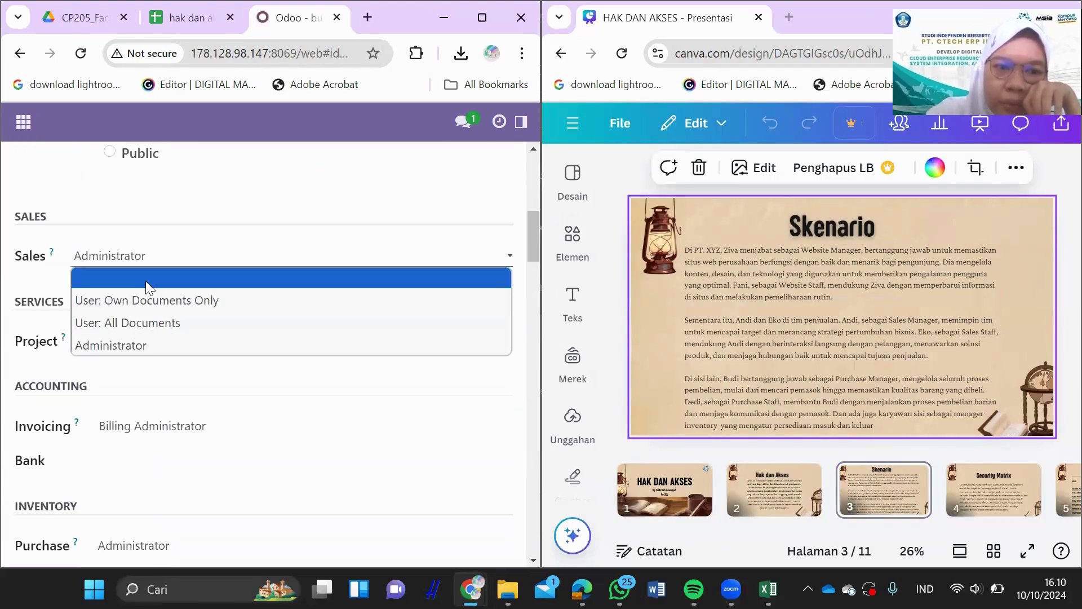
{"action": "left_click", "coordinate": [145, 279]}
{"action": "left_click", "coordinate": [147, 339]}
{"action": "left_click", "coordinate": [153, 356]}
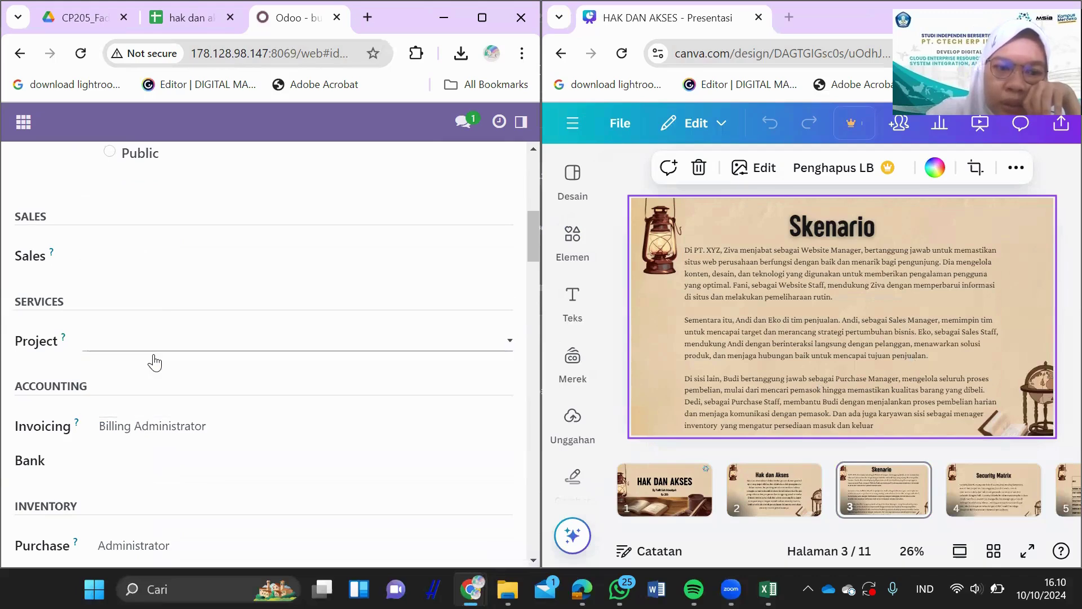
Step: Review the purchase manager's application access levels and select Administrator for Purchase
{"action": "scroll", "coordinate": [153, 355], "scroll_direction": "down", "scroll_amount": 5}
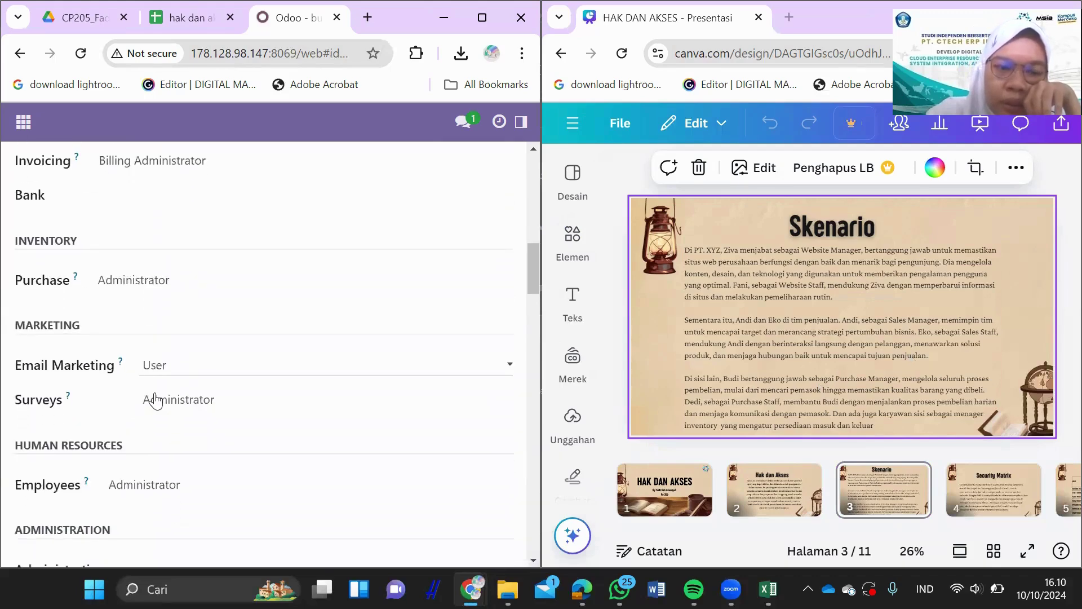
{"action": "scroll", "coordinate": [154, 337], "scroll_direction": "down", "scroll_amount": 4}
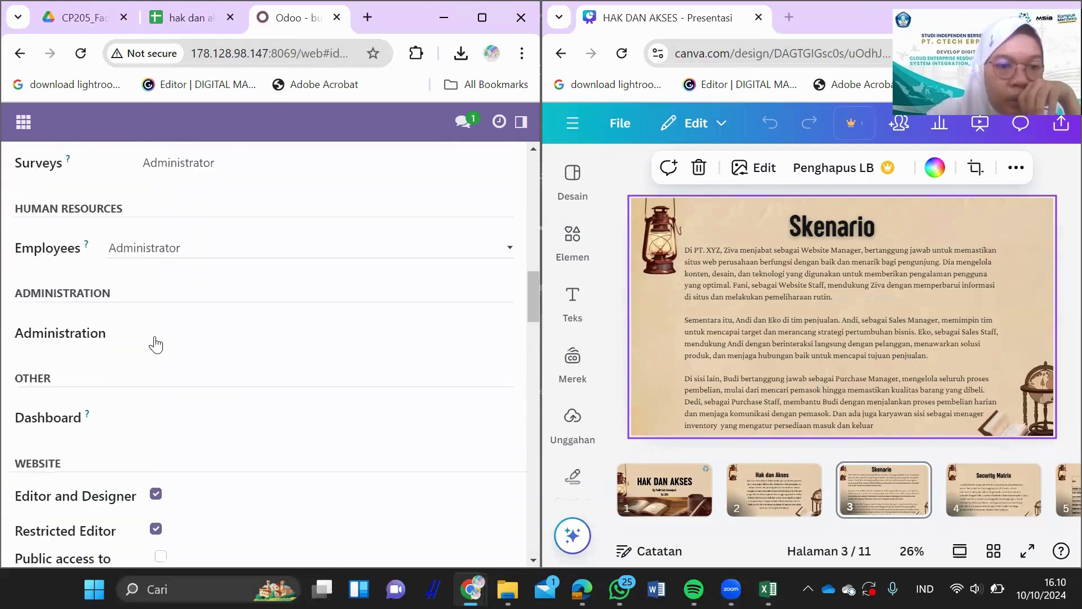
{"action": "scroll", "coordinate": [155, 338], "scroll_direction": "up", "scroll_amount": 4}
{"action": "scroll", "coordinate": [157, 343], "scroll_direction": "up", "scroll_amount": 3}
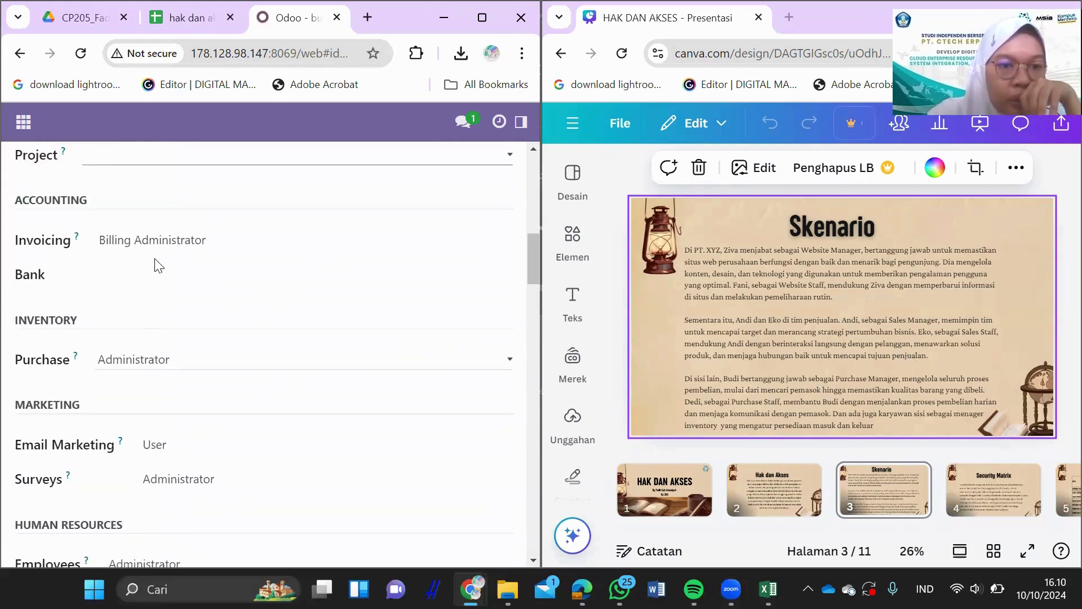
{"action": "scroll", "coordinate": [154, 265], "scroll_direction": "up", "scroll_amount": 2}
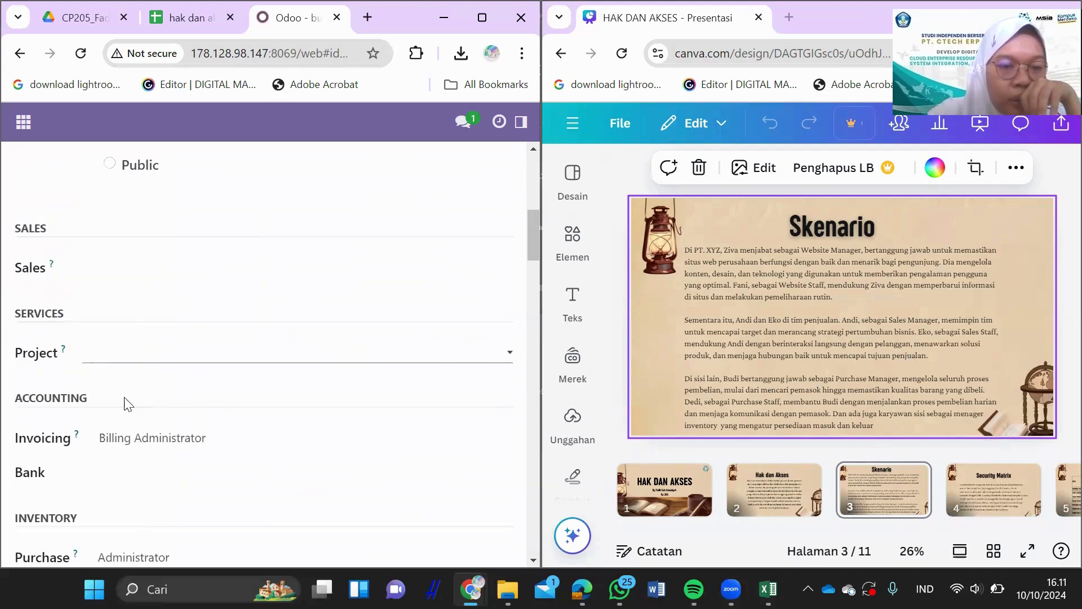
{"action": "scroll", "coordinate": [126, 445], "scroll_direction": "down", "scroll_amount": 3}
{"action": "scroll", "coordinate": [129, 445], "scroll_direction": "down", "scroll_amount": 2}
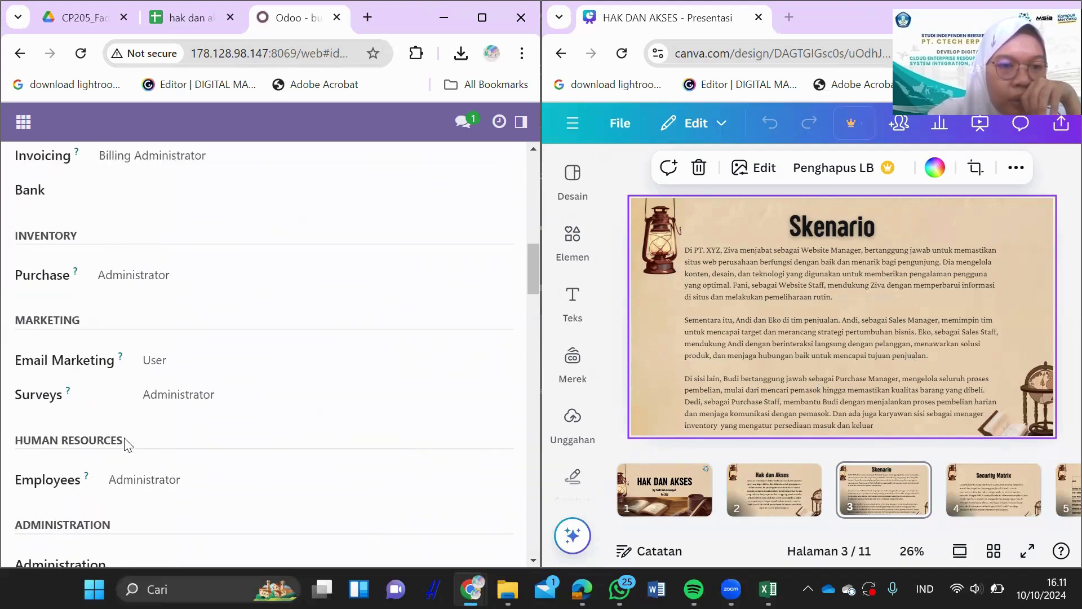
{"action": "left_click", "coordinate": [140, 273]}
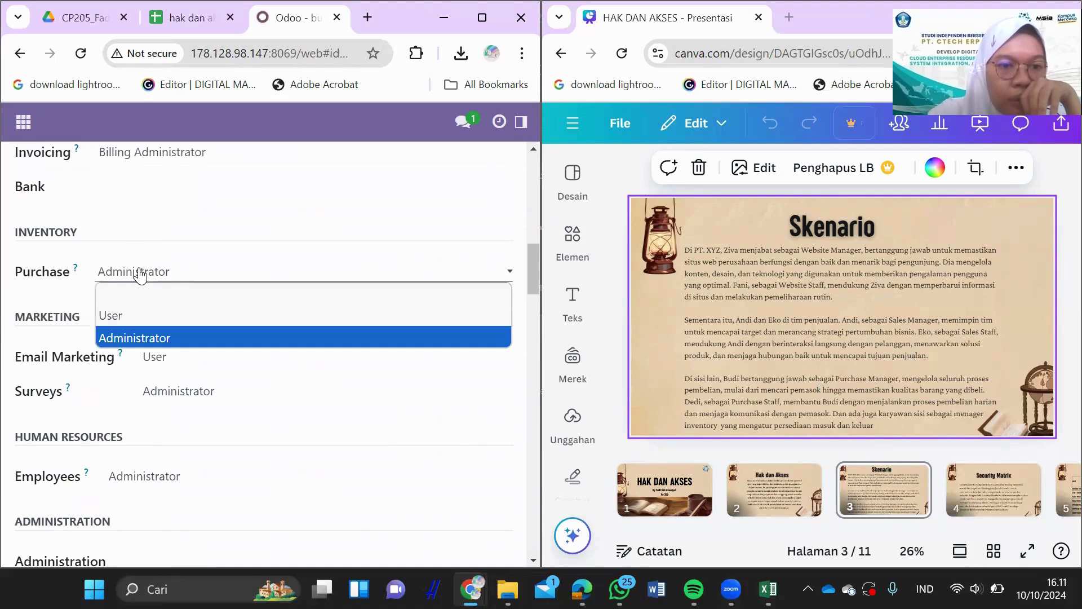
{"action": "left_click", "coordinate": [136, 339]}
{"action": "scroll", "coordinate": [135, 341], "scroll_direction": "down", "scroll_amount": 1}
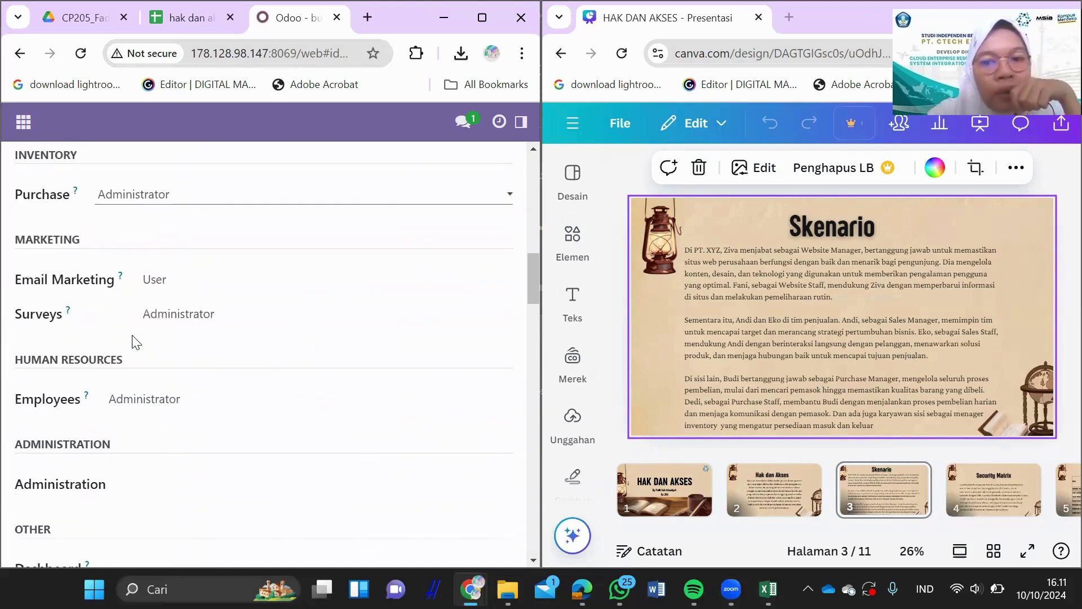
Step: Set the purchase manager's Email Marketing and Surveys access levels to blank
{"action": "left_click", "coordinate": [204, 286]}
{"action": "left_click", "coordinate": [199, 310]}
{"action": "left_click", "coordinate": [187, 288]}
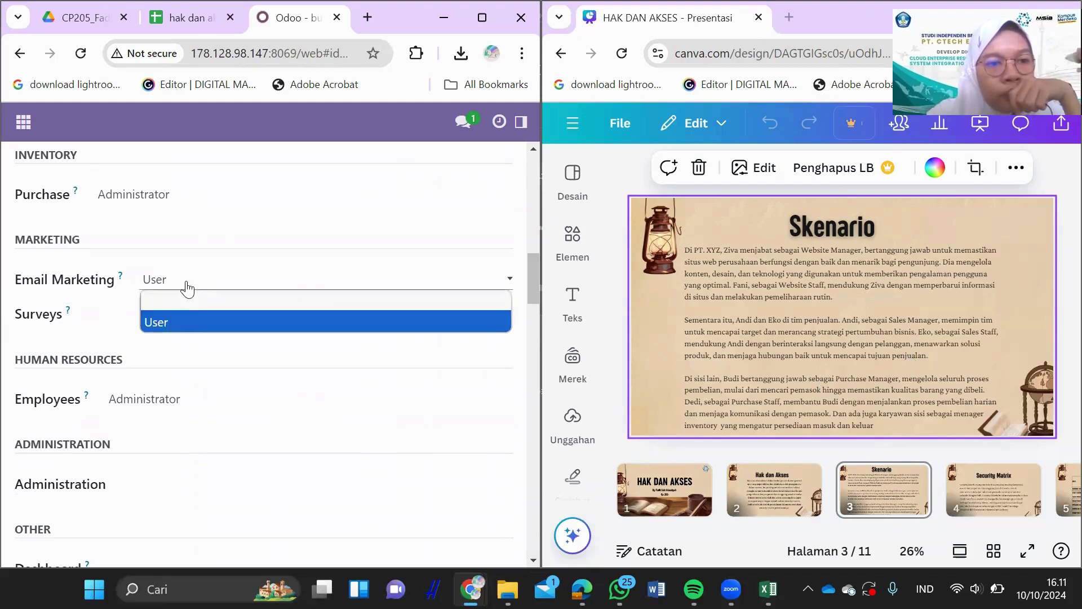
{"action": "left_click", "coordinate": [191, 297]}
{"action": "left_click", "coordinate": [200, 316]}
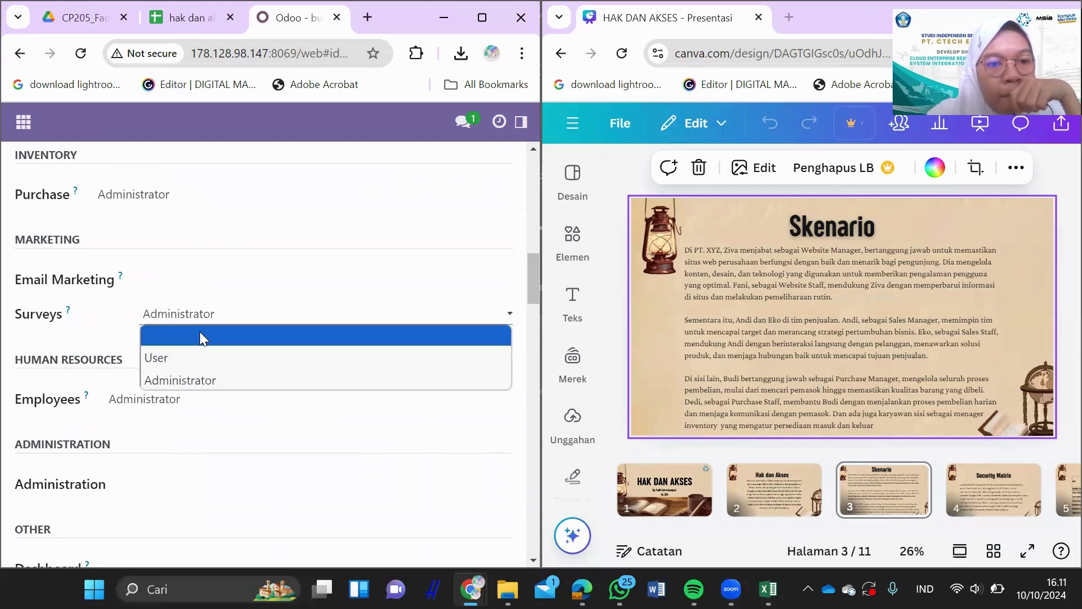
{"action": "left_click", "coordinate": [199, 333]}
Step: Set the purchase manager's Employees access level to blank and turn off Contact Creation in Extra Rights
{"action": "left_click", "coordinate": [175, 403]}
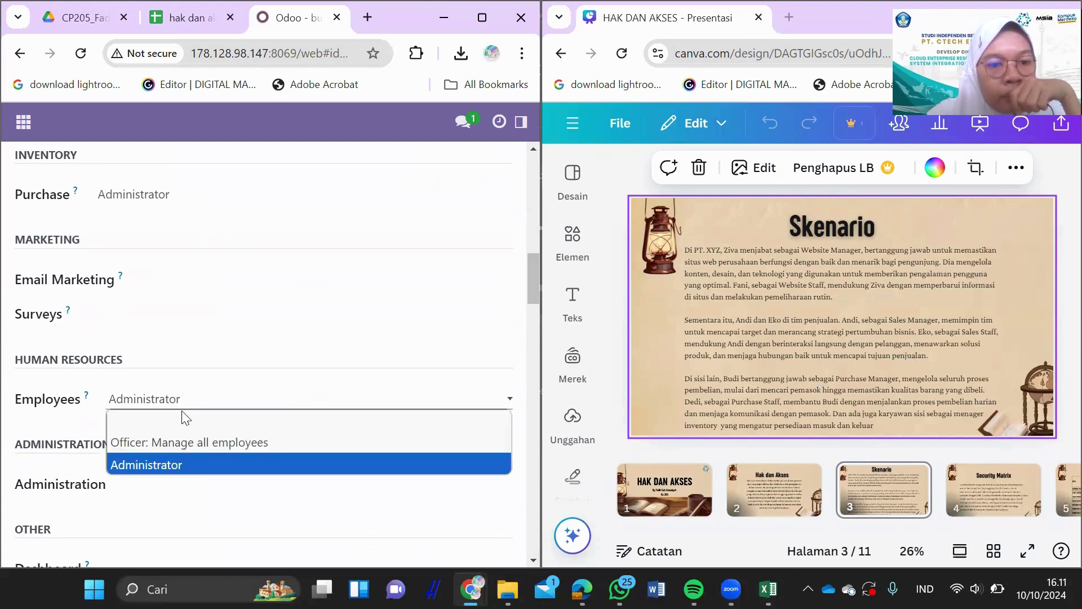
{"action": "left_click", "coordinate": [181, 418]}
{"action": "scroll", "coordinate": [172, 449], "scroll_direction": "down", "scroll_amount": 8}
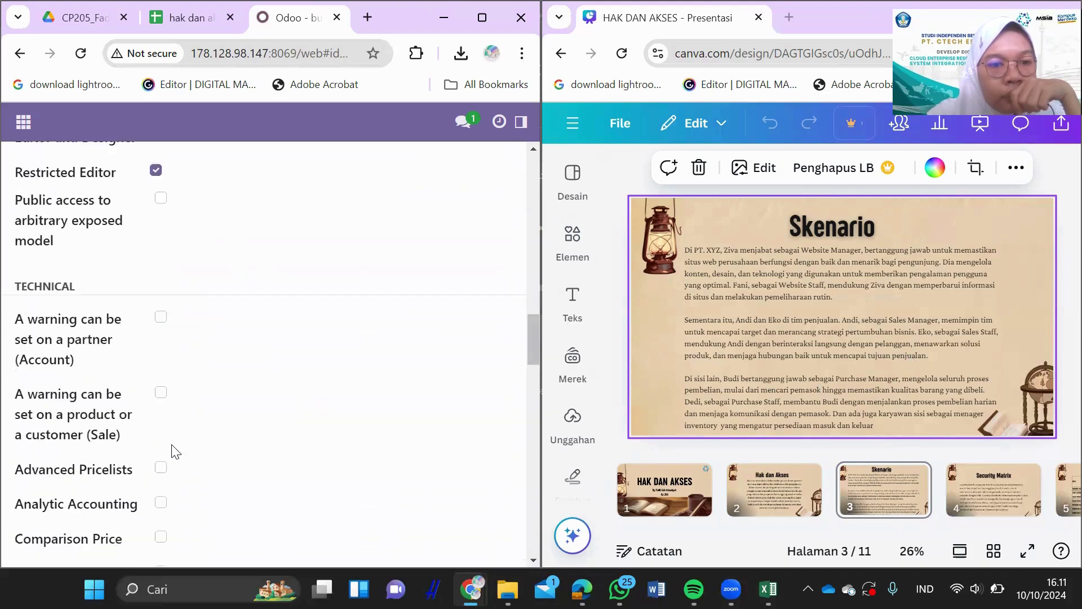
{"action": "scroll", "coordinate": [175, 451], "scroll_direction": "up", "scroll_amount": 5}
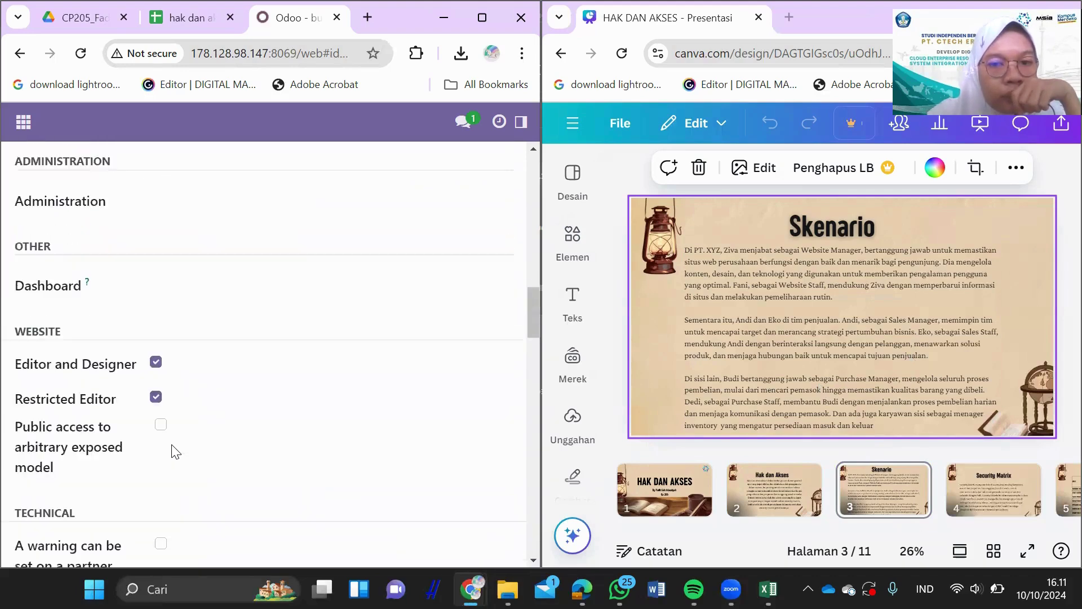
{"action": "scroll", "coordinate": [172, 449], "scroll_direction": "down", "scroll_amount": 10}
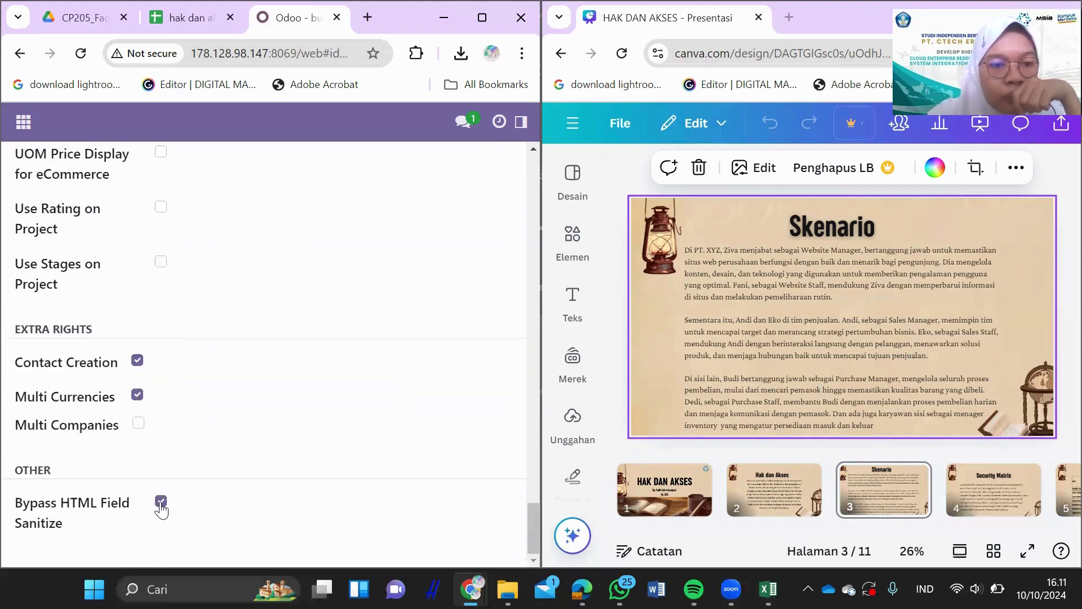
{"action": "left_click", "coordinate": [137, 361]}
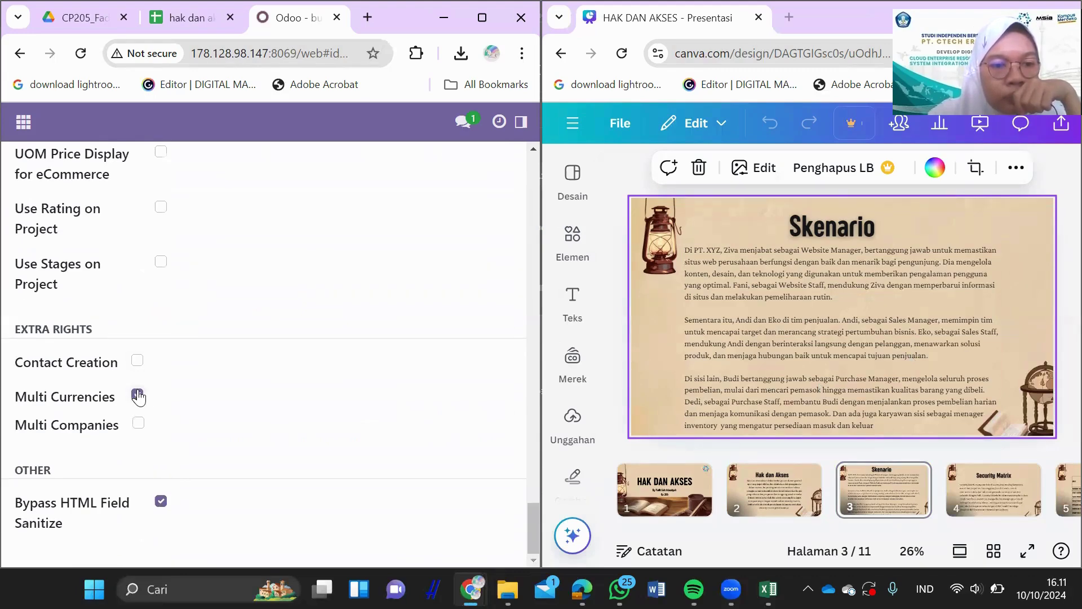
Step: Check the purchase manager's Invoicing access level options and the remaining access rights
{"action": "scroll", "coordinate": [138, 396], "scroll_direction": "up", "scroll_amount": 15}
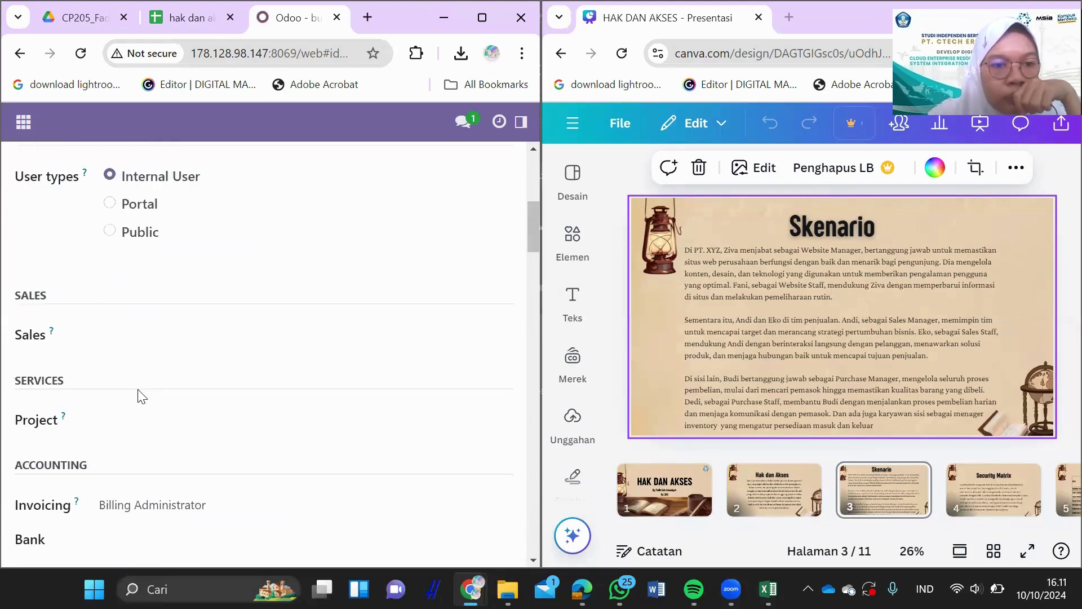
{"action": "scroll", "coordinate": [138, 397], "scroll_direction": "down", "scroll_amount": 7}
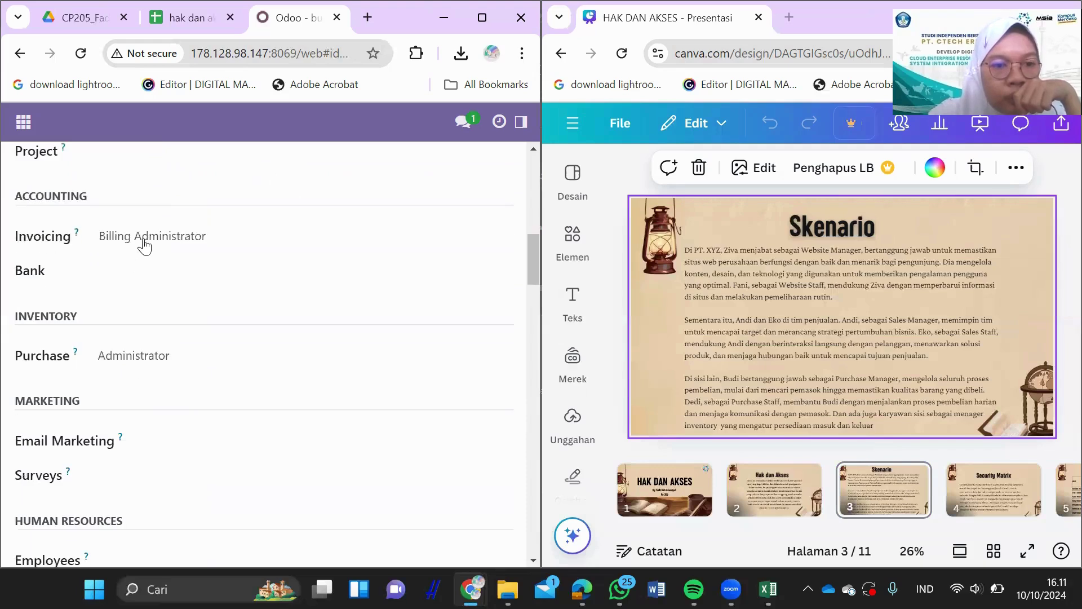
{"action": "left_click", "coordinate": [145, 243]}
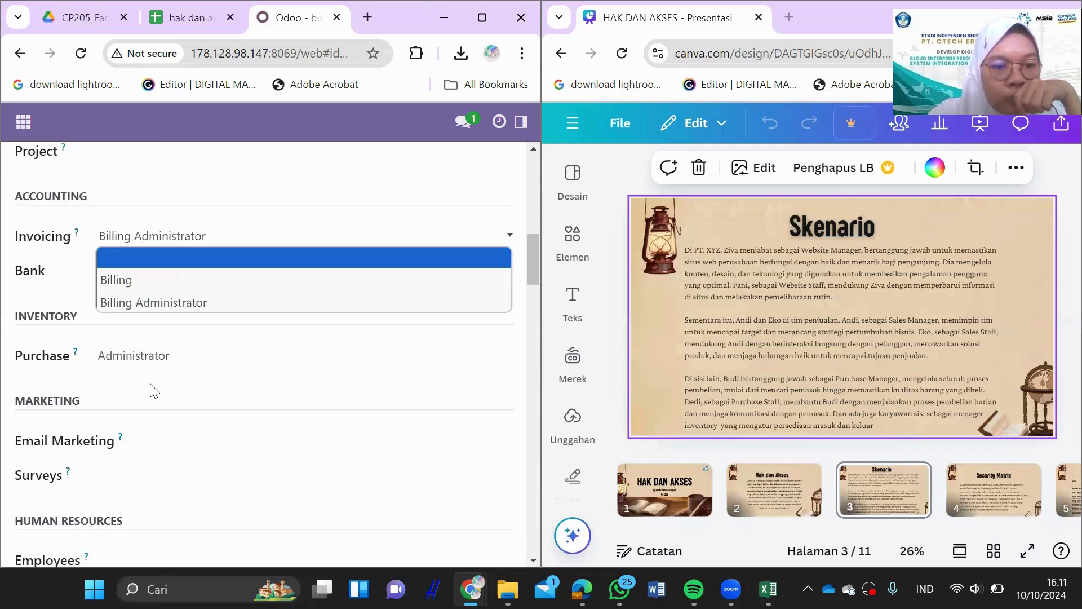
{"action": "scroll", "coordinate": [153, 390], "scroll_direction": "down", "scroll_amount": 4}
{"action": "scroll", "coordinate": [192, 503], "scroll_direction": "down", "scroll_amount": 5}
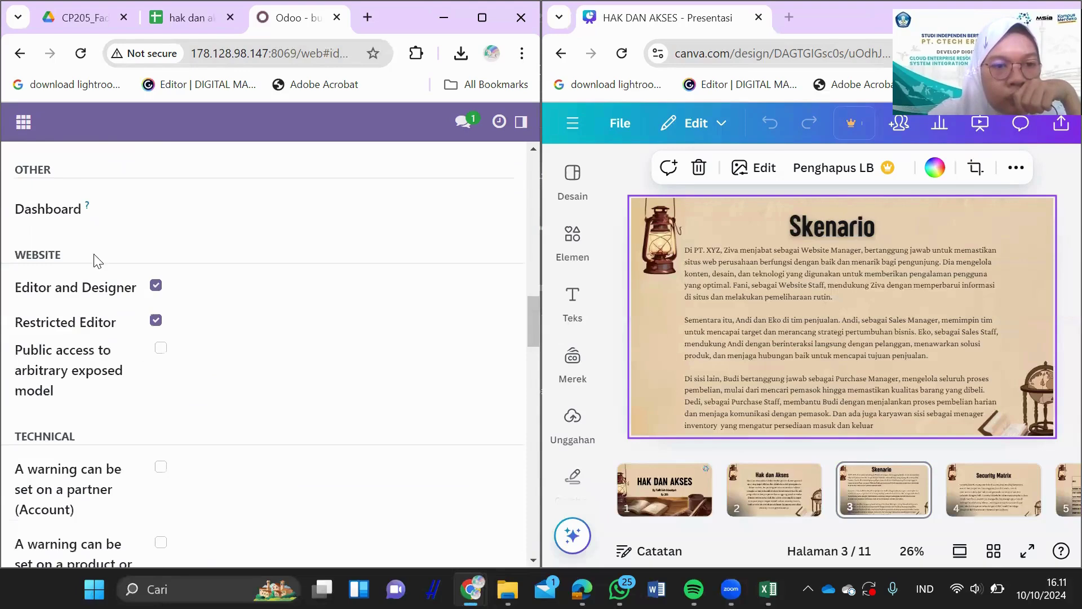
Step: Save the purchase manager's access rights and return to the Users list
{"action": "scroll", "coordinate": [90, 261], "scroll_direction": "up", "scroll_amount": 15}
{"action": "scroll", "coordinate": [163, 350], "scroll_direction": "up", "scroll_amount": 3}
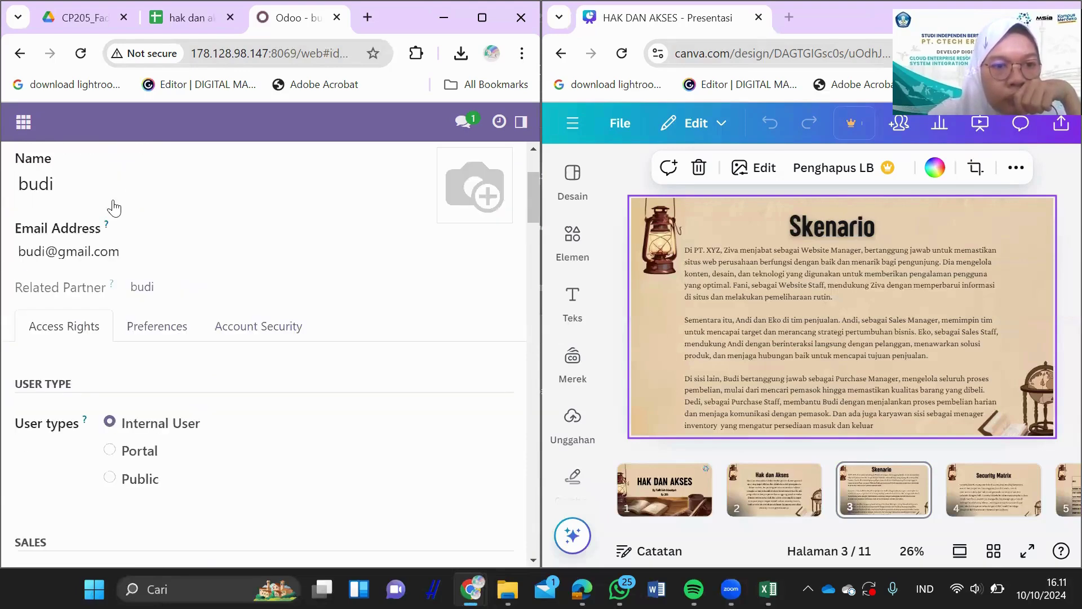
{"action": "scroll", "coordinate": [114, 208], "scroll_direction": "up", "scroll_amount": 3}
{"action": "left_click", "coordinate": [145, 163]}
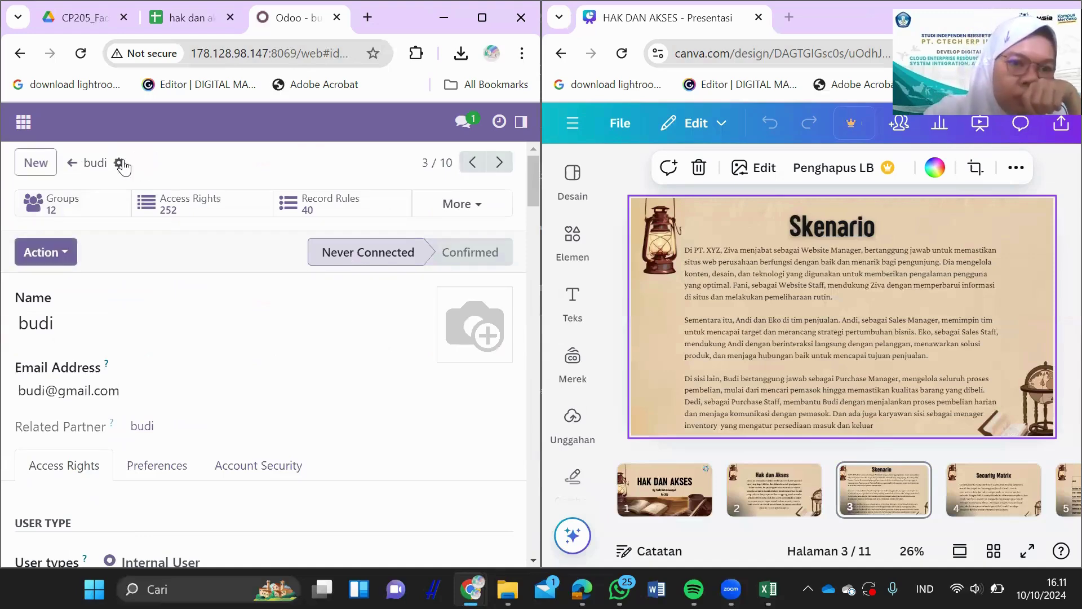
{"action": "left_click", "coordinate": [72, 163]}
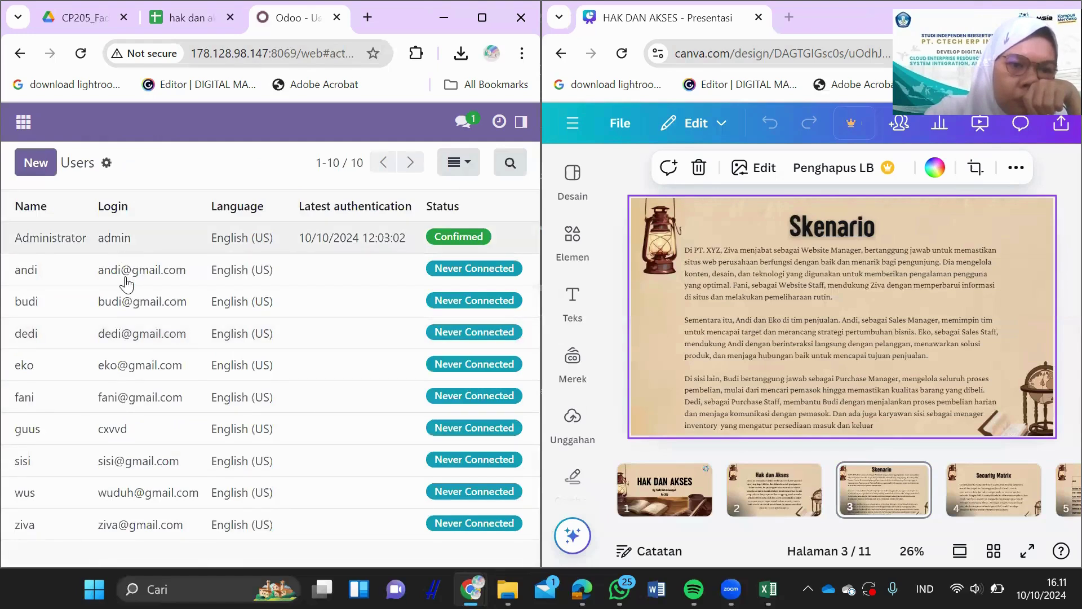
Step: Open the sales manager's user record, select Administrator for Sales and set the Project access level to blank
{"action": "left_click", "coordinate": [32, 270]}
{"action": "scroll", "coordinate": [208, 350], "scroll_direction": "down", "scroll_amount": 6}
{"action": "scroll", "coordinate": [177, 331], "scroll_direction": "down", "scroll_amount": 1}
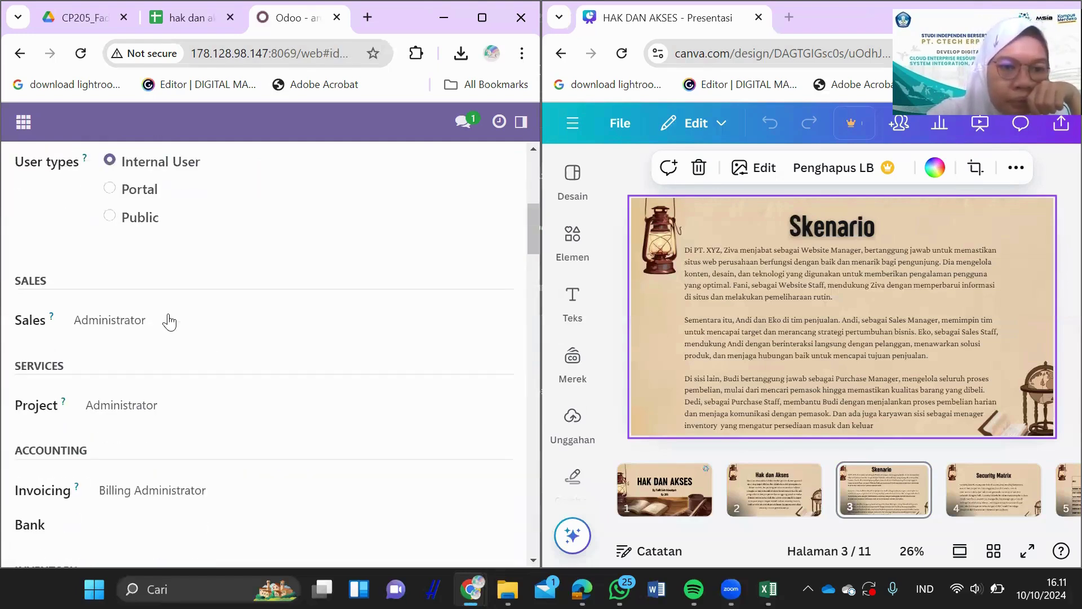
{"action": "left_click", "coordinate": [167, 327]}
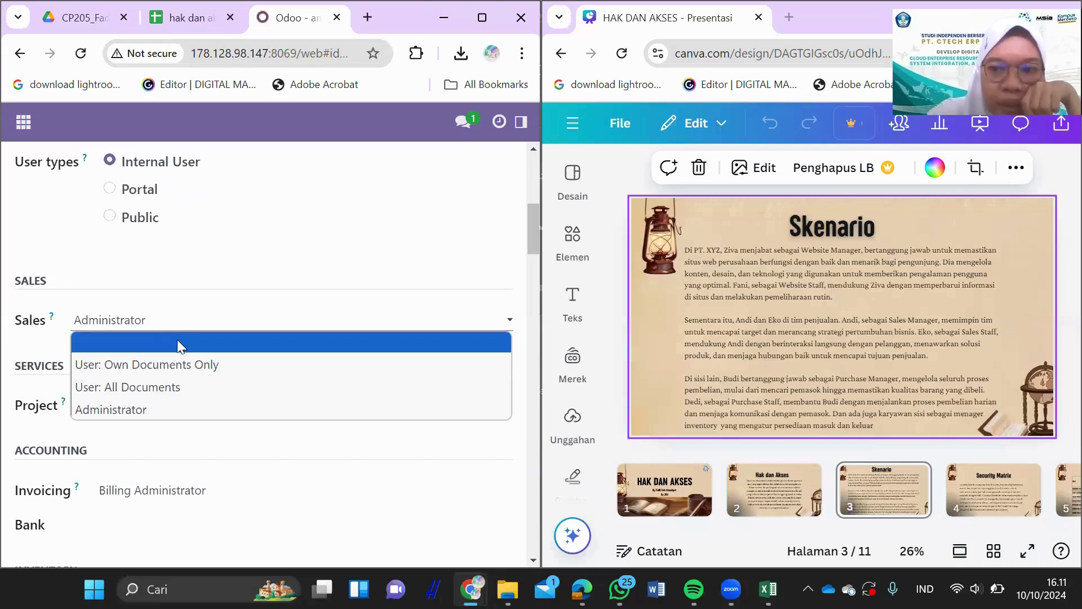
{"action": "left_click", "coordinate": [160, 414]}
{"action": "left_click", "coordinate": [158, 410]}
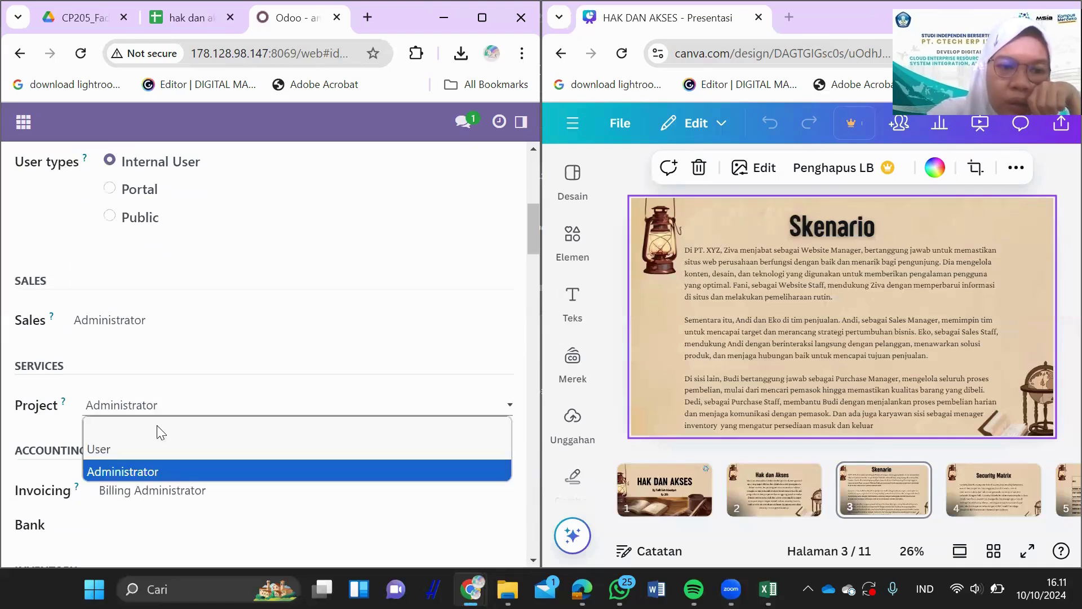
{"action": "left_click", "coordinate": [162, 433]}
Step: Set the sales manager's Invoicing and Purchase access levels to blank
{"action": "scroll", "coordinate": [167, 409], "scroll_direction": "down", "scroll_amount": 2}
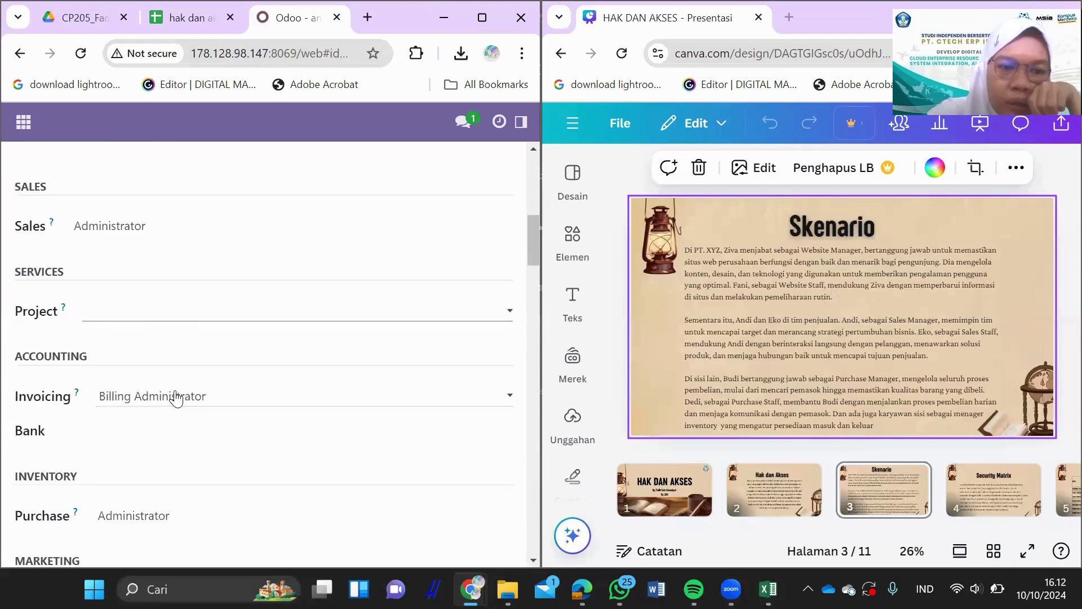
{"action": "left_click", "coordinate": [174, 401]}
{"action": "left_click", "coordinate": [178, 417]}
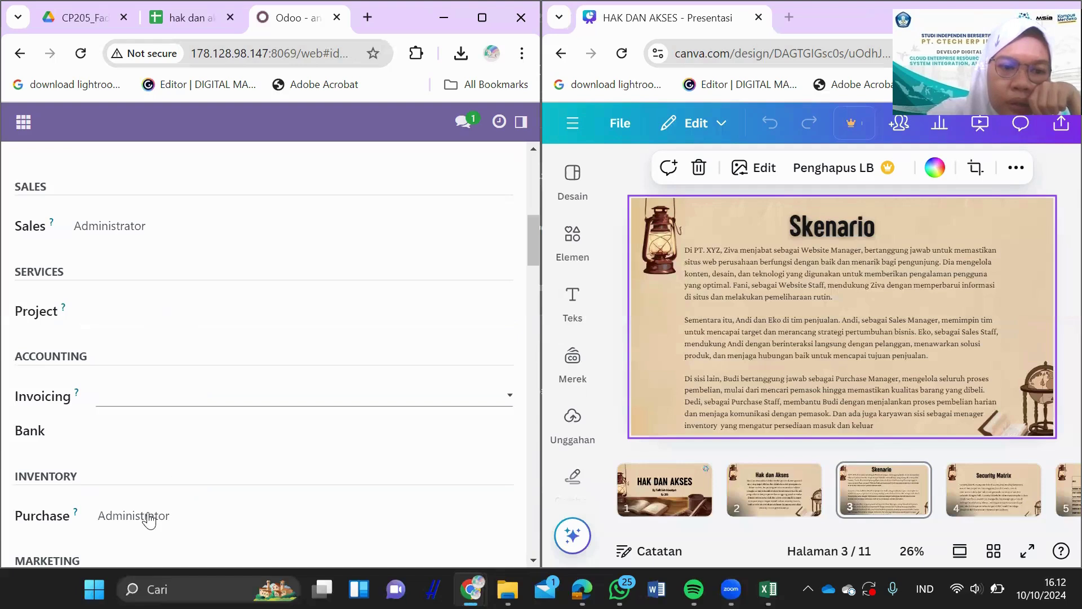
{"action": "left_click", "coordinate": [149, 522]}
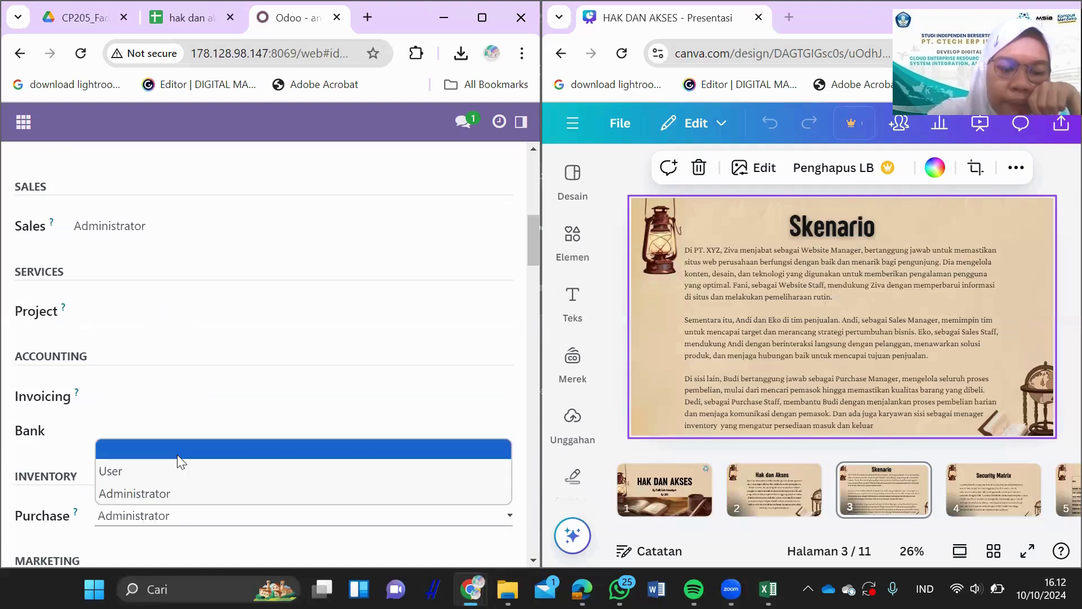
{"action": "left_click", "coordinate": [178, 449]}
Step: Set the sales manager's Email Marketing and Surveys access levels to blank
{"action": "scroll", "coordinate": [191, 375], "scroll_direction": "down", "scroll_amount": 5}
{"action": "left_click", "coordinate": [187, 390]}
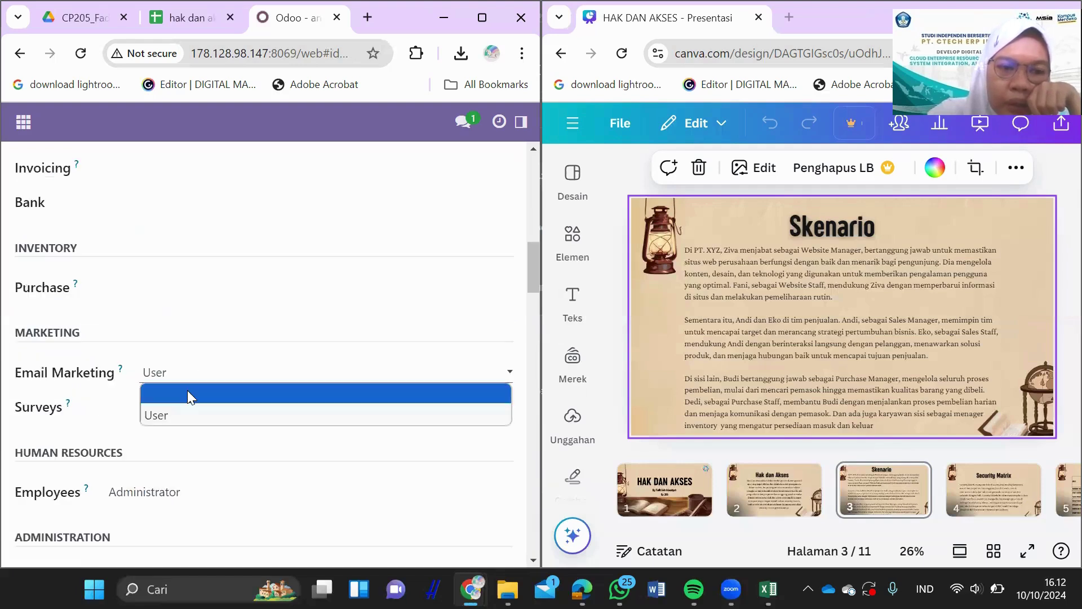
{"action": "left_click", "coordinate": [187, 395]}
{"action": "left_click", "coordinate": [189, 407]}
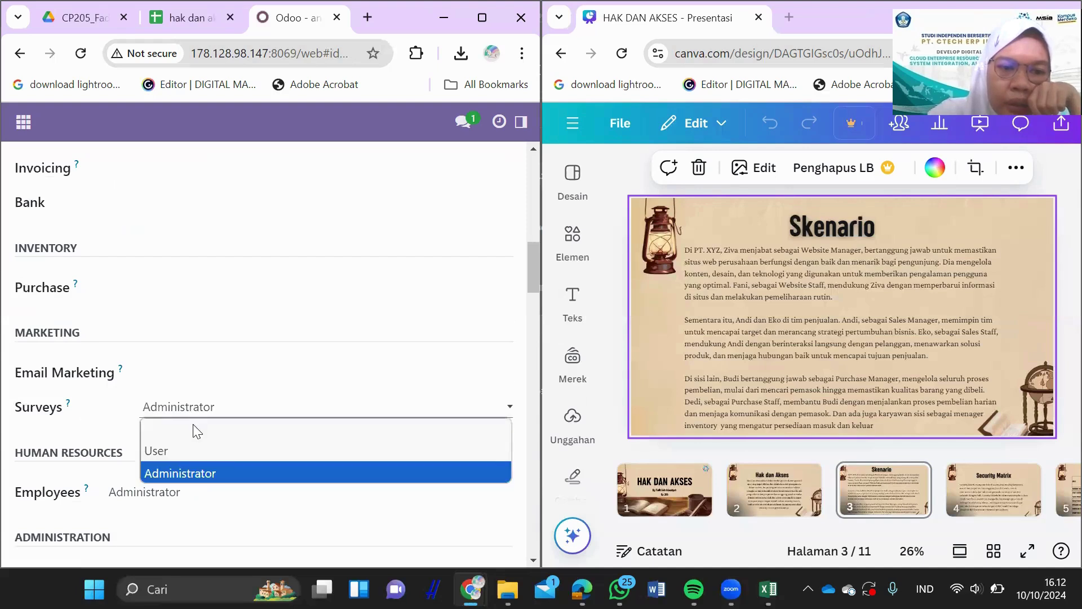
{"action": "left_click", "coordinate": [196, 431]}
Step: Set the sales manager's Employees access level to blank and turn off Contact Creation in Extra Rights
{"action": "scroll", "coordinate": [194, 432], "scroll_direction": "down", "scroll_amount": 3}
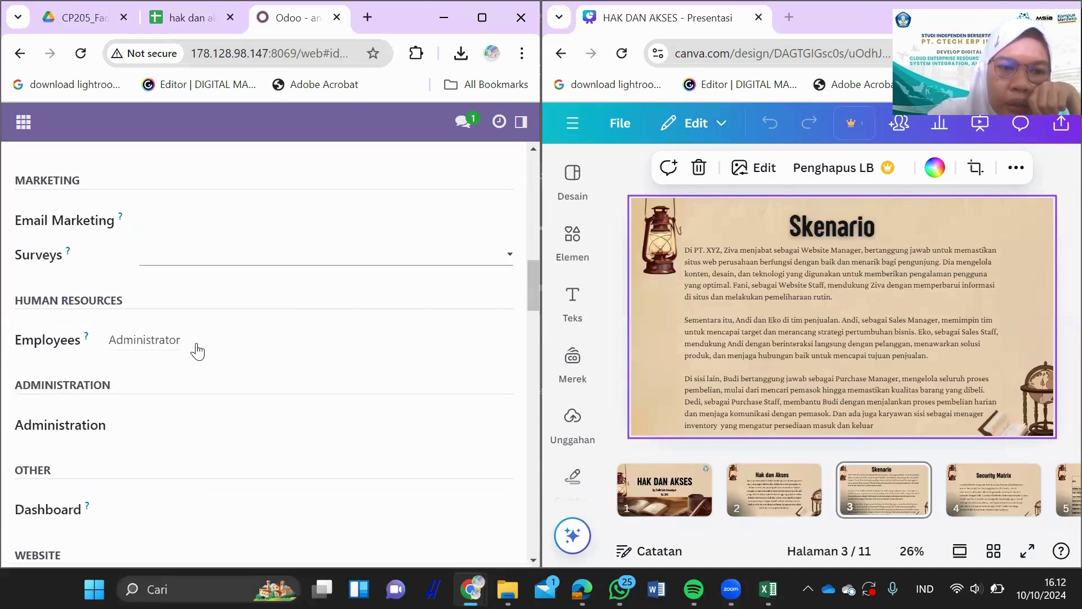
{"action": "left_click", "coordinate": [197, 350]}
{"action": "key", "text": "Return"}
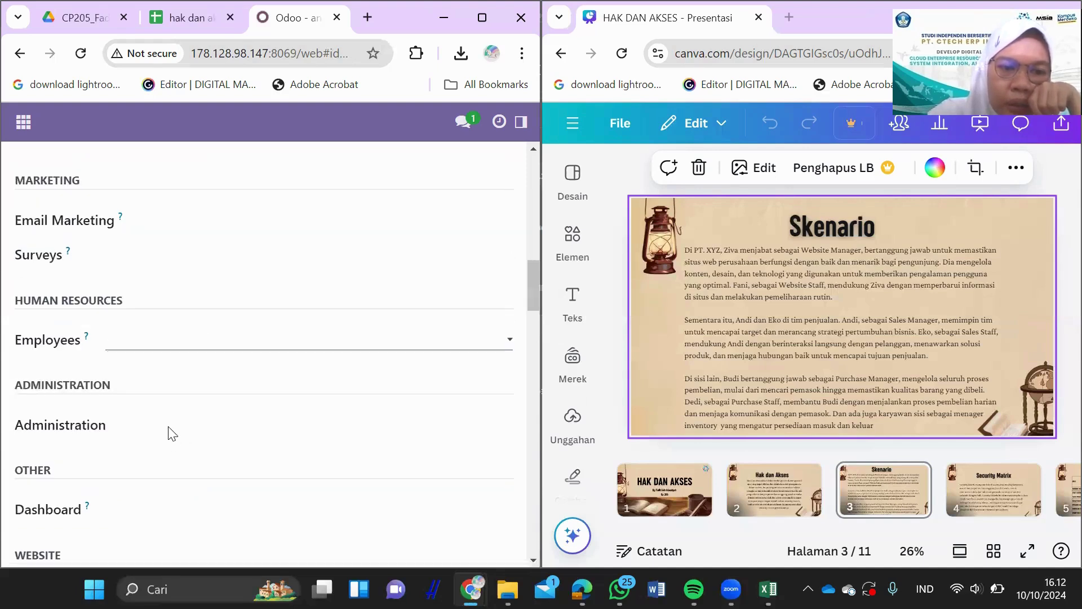
{"action": "scroll", "coordinate": [172, 433], "scroll_direction": "down", "scroll_amount": 2}
{"action": "scroll", "coordinate": [172, 412], "scroll_direction": "down", "scroll_amount": 4}
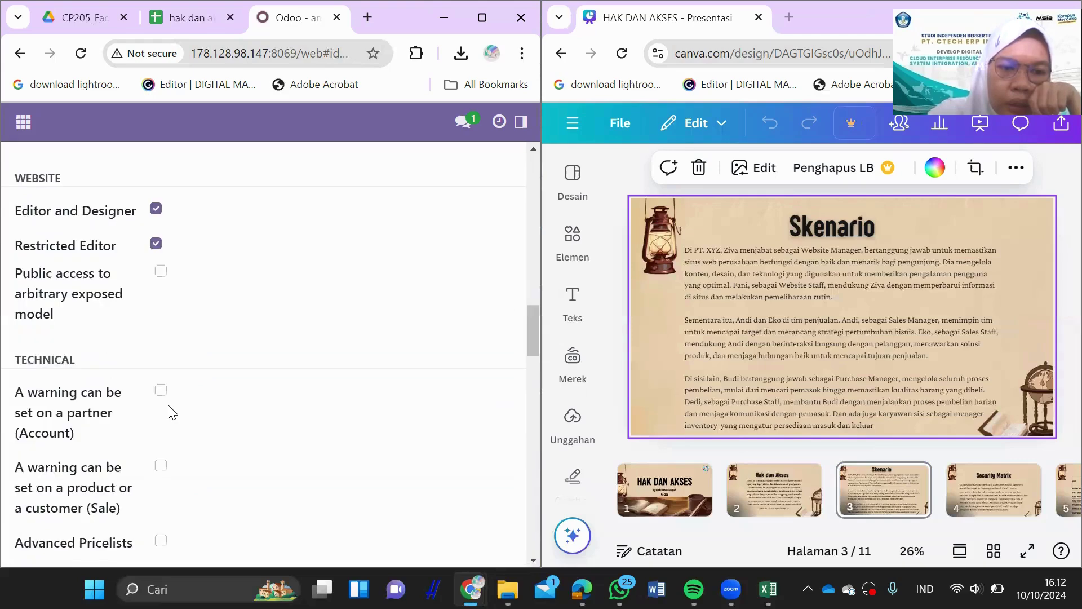
{"action": "scroll", "coordinate": [172, 412], "scroll_direction": "down", "scroll_amount": 5}
{"action": "scroll", "coordinate": [146, 417], "scroll_direction": "down", "scroll_amount": 5}
{"action": "left_click", "coordinate": [137, 361]}
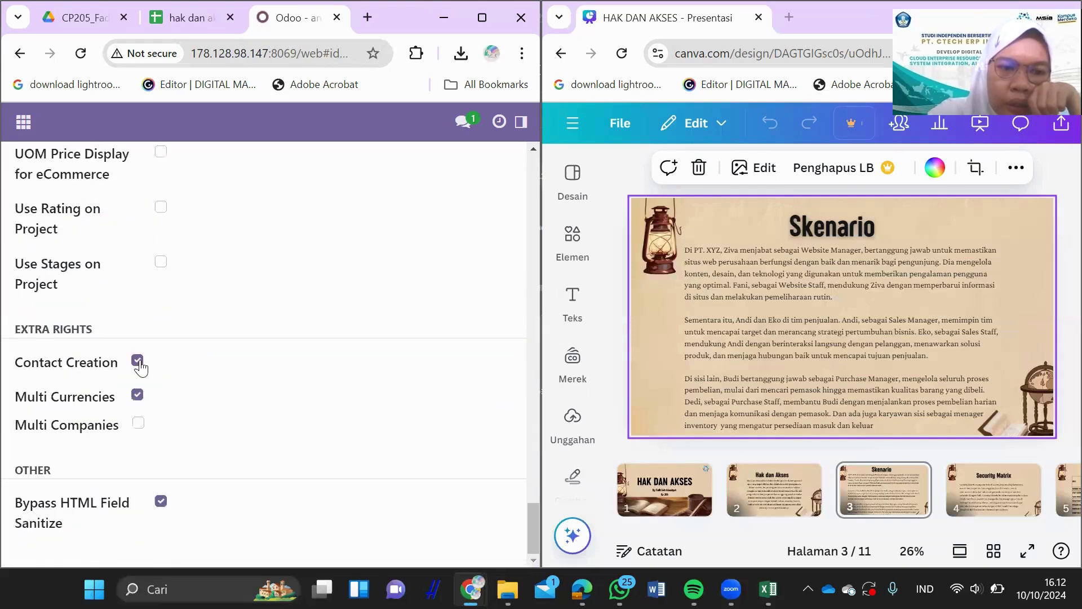
Step: Save the sales manager's changed access rights
{"action": "scroll", "coordinate": [205, 290], "scroll_direction": "up", "scroll_amount": 5}
{"action": "scroll", "coordinate": [200, 290], "scroll_direction": "up", "scroll_amount": 10}
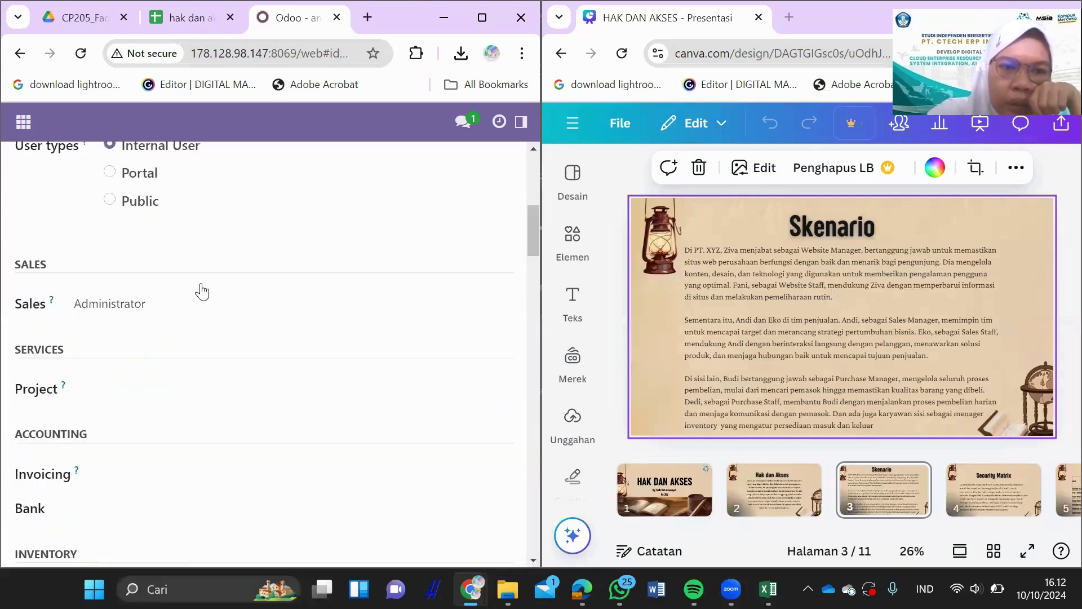
{"action": "scroll", "coordinate": [145, 169], "scroll_direction": "up", "scroll_amount": 5}
{"action": "left_click", "coordinate": [144, 164]}
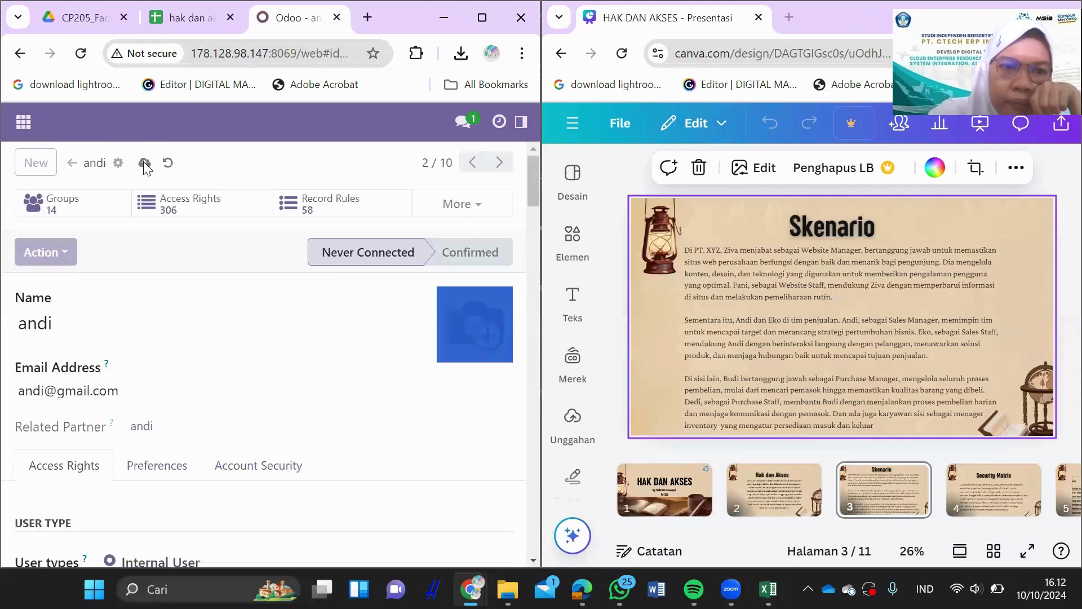
Step: Return to the users list in a maximized browser window and log out of the administrator account
{"action": "left_click", "coordinate": [77, 165]}
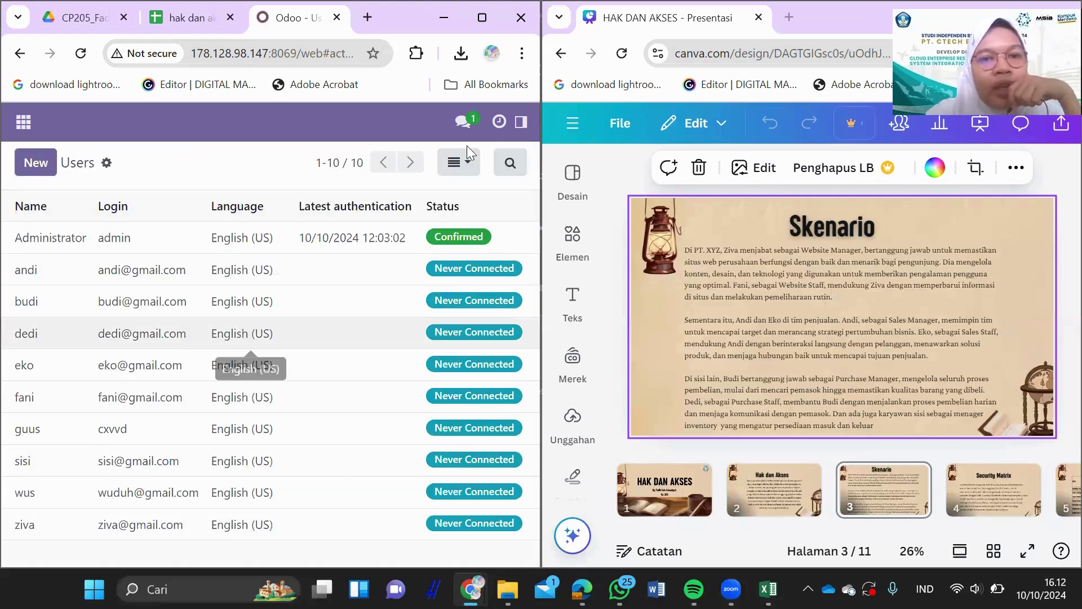
{"action": "left_click", "coordinate": [486, 9]}
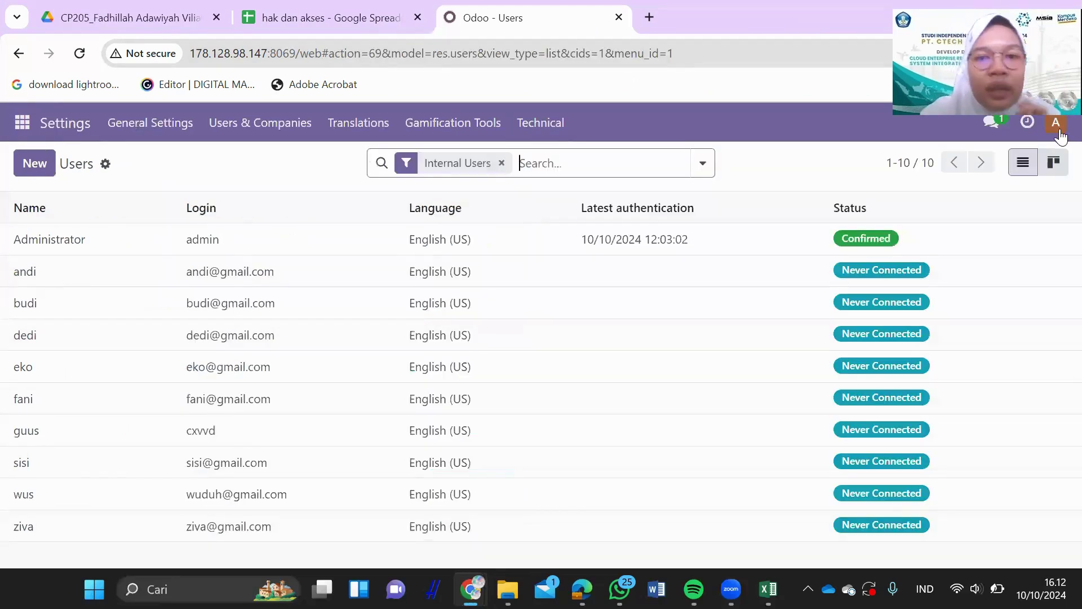
{"action": "left_click", "coordinate": [1058, 133]}
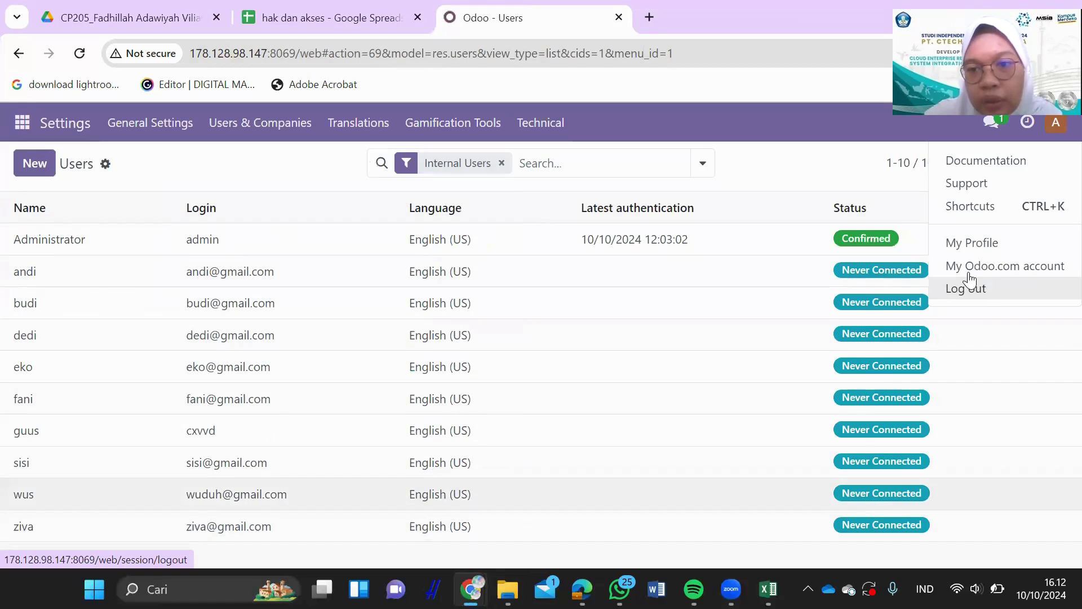
{"action": "left_click", "coordinate": [970, 290]}
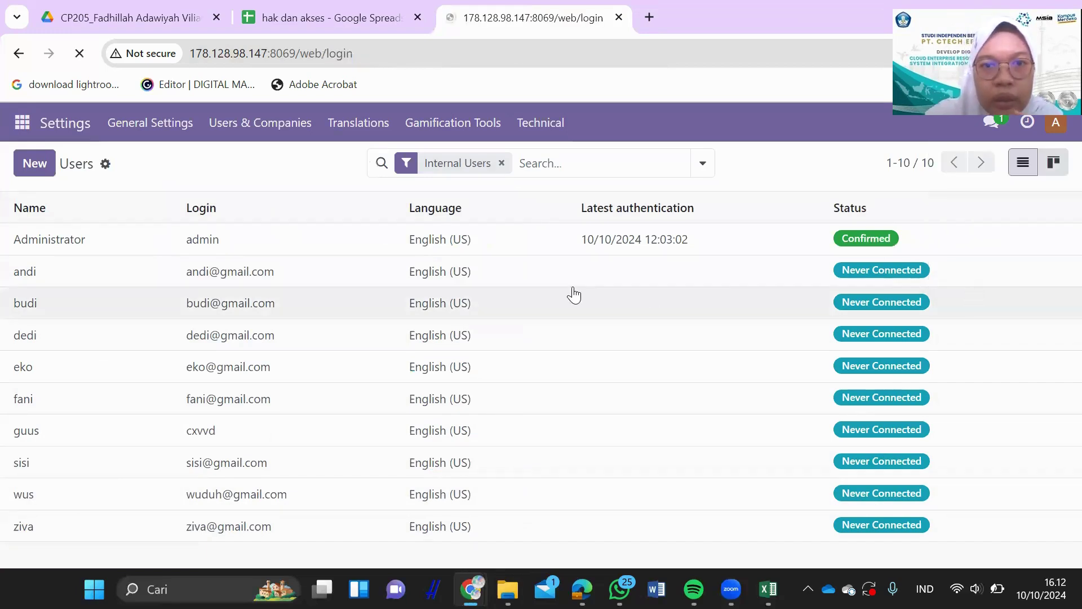
Step: Copy the website manager's login e-mail from the "hak dan akses" Excel workbook into the Odoo login form's Email field
{"action": "left_click", "coordinate": [536, 307]}
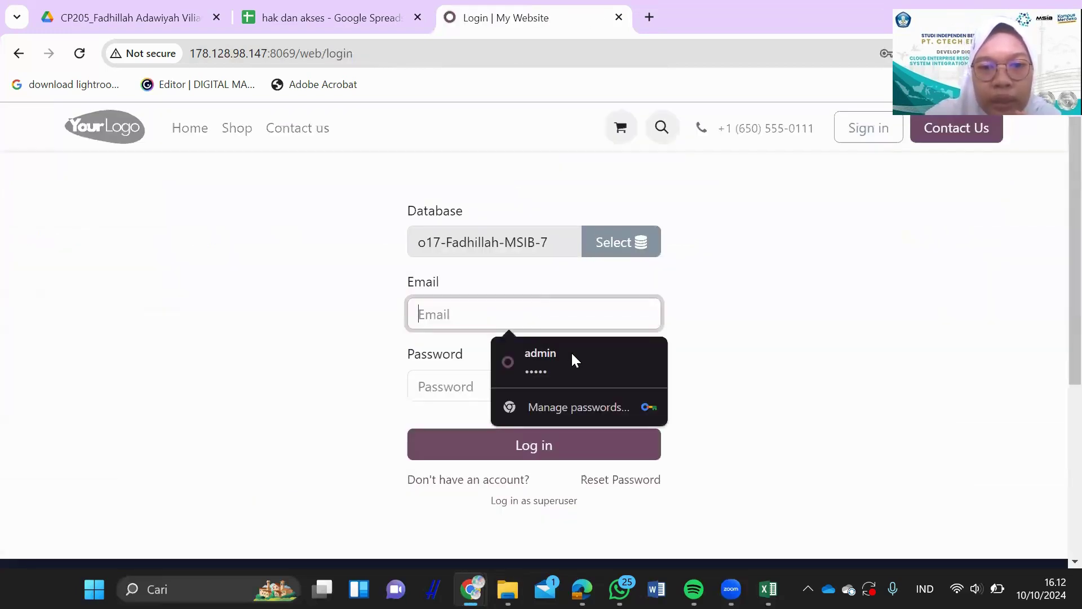
{"action": "mouse_move", "coordinate": [768, 589]}
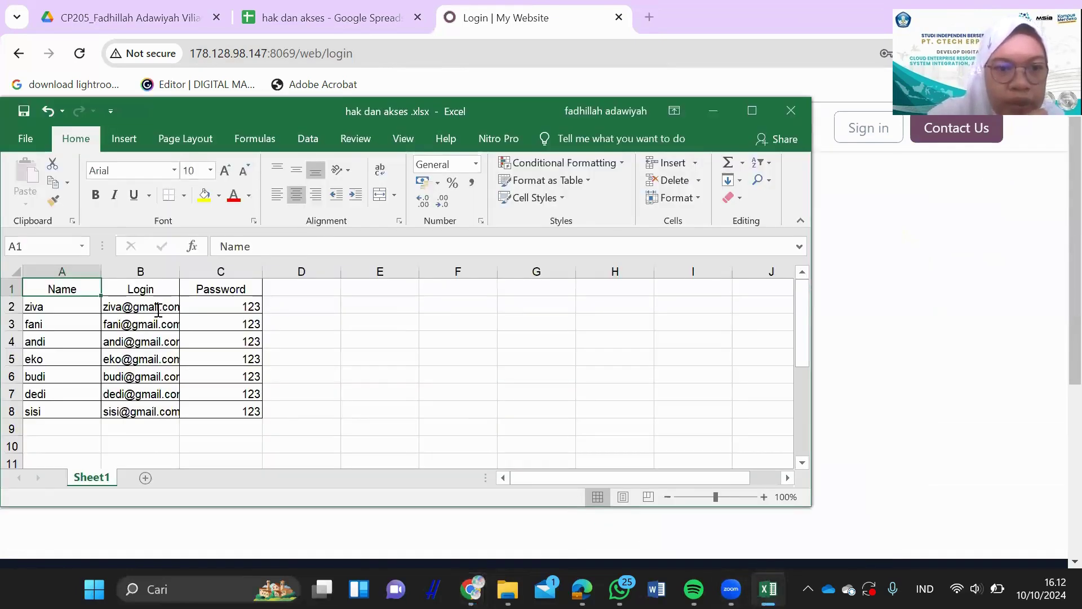
{"action": "double_click", "coordinate": [159, 310]}
{"action": "double_click", "coordinate": [158, 309]}
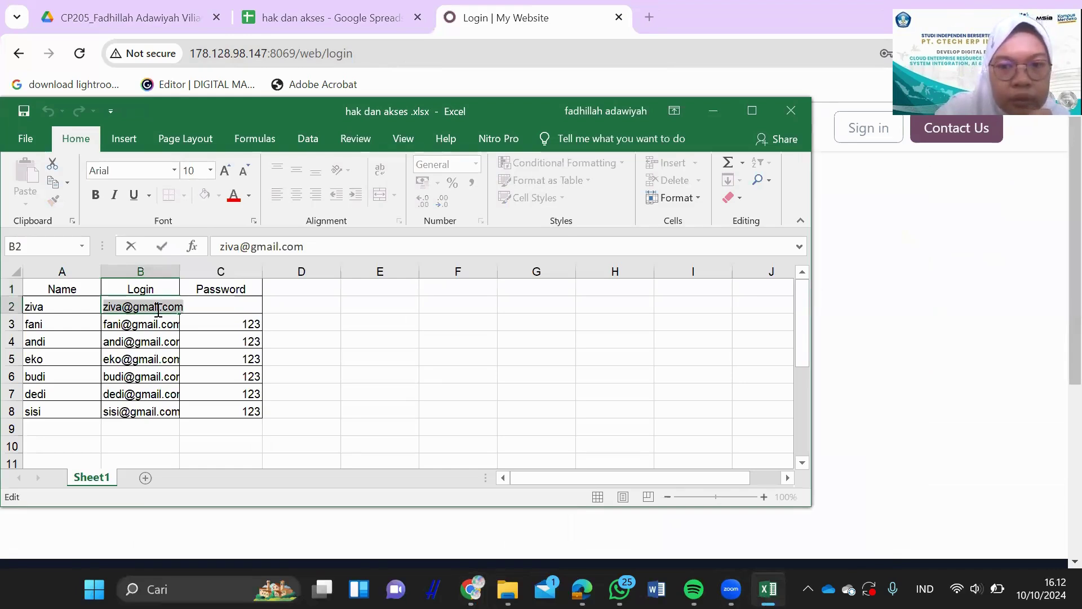
{"action": "key", "text": "ctrl+c"}
{"action": "left_click", "coordinate": [965, 193]}
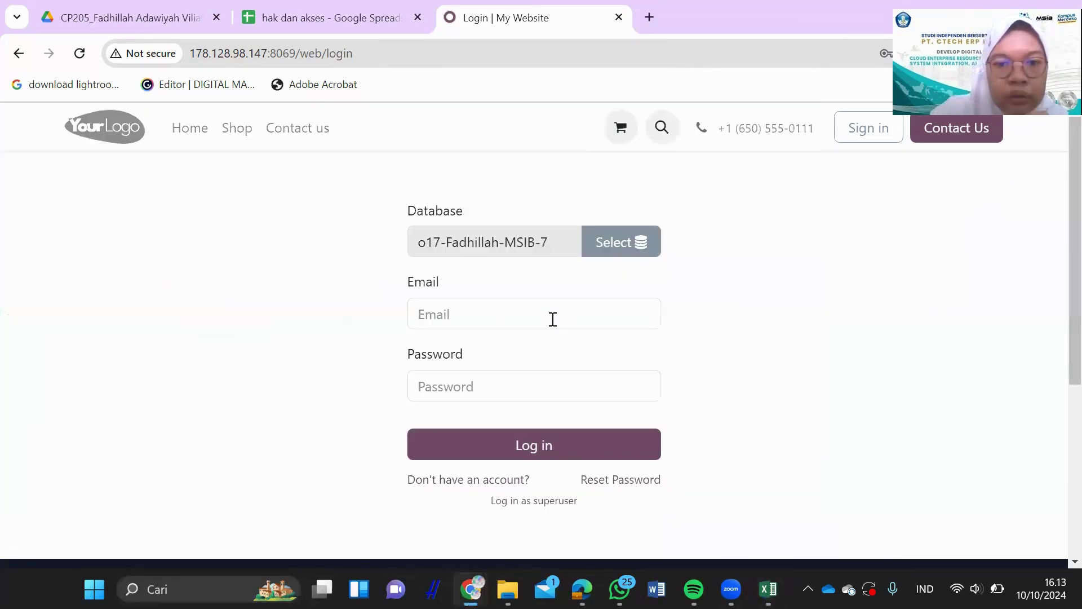
{"action": "left_click", "coordinate": [553, 319]}
{"action": "key", "text": "ctrl+v"}
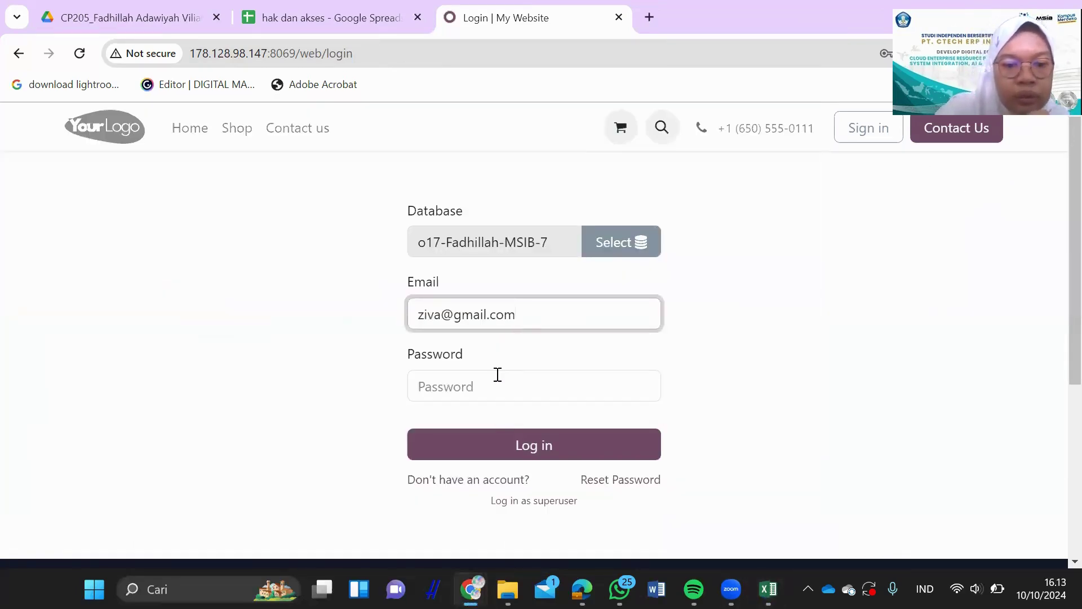
Step: Enter the website manager's account password, log in, and decline saving the password in the browser
{"action": "left_click", "coordinate": [498, 374]}
{"action": "type", "text": "•••"}
{"action": "key", "text": "Return"}
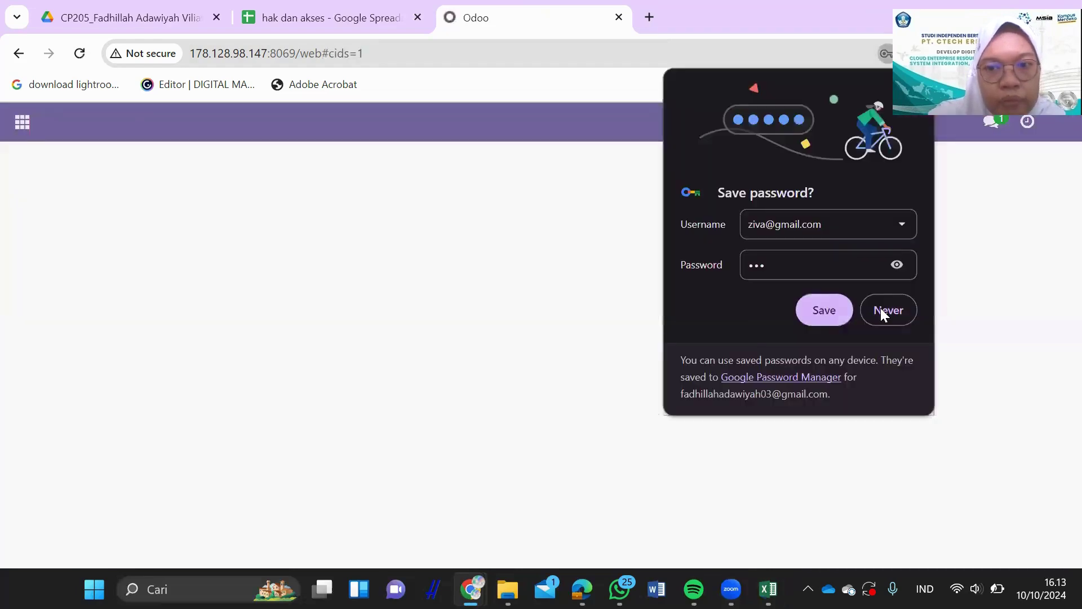
{"action": "left_click", "coordinate": [881, 307]}
Step: Check the apps available to the website manager, then open the Website app and start editing the homepage
{"action": "left_click", "coordinate": [22, 124]}
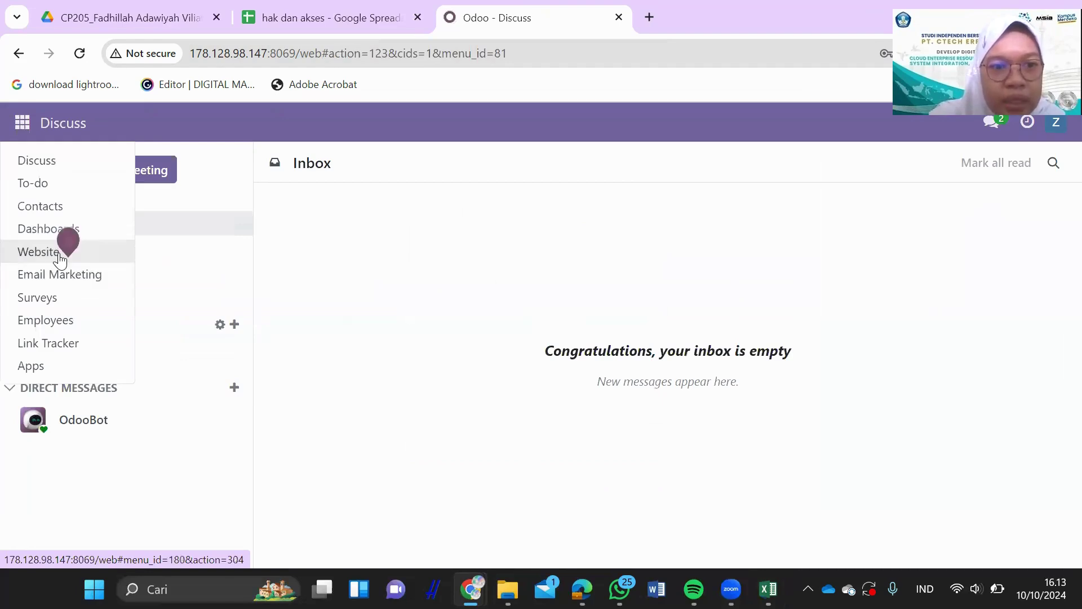
{"action": "left_click", "coordinate": [423, 314]}
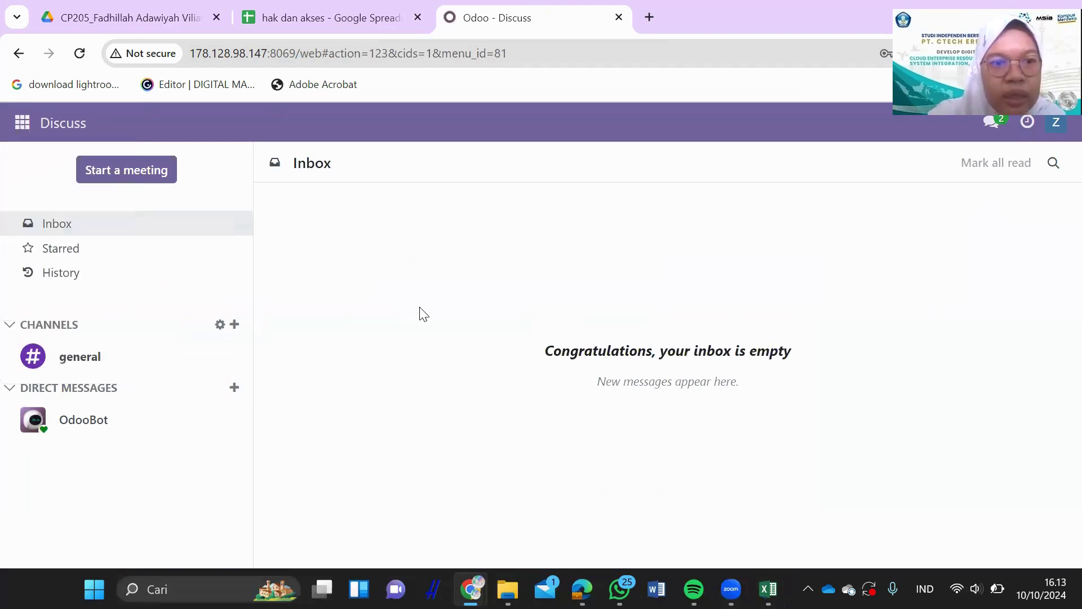
{"action": "left_click", "coordinate": [21, 134]}
{"action": "left_click", "coordinate": [39, 252]}
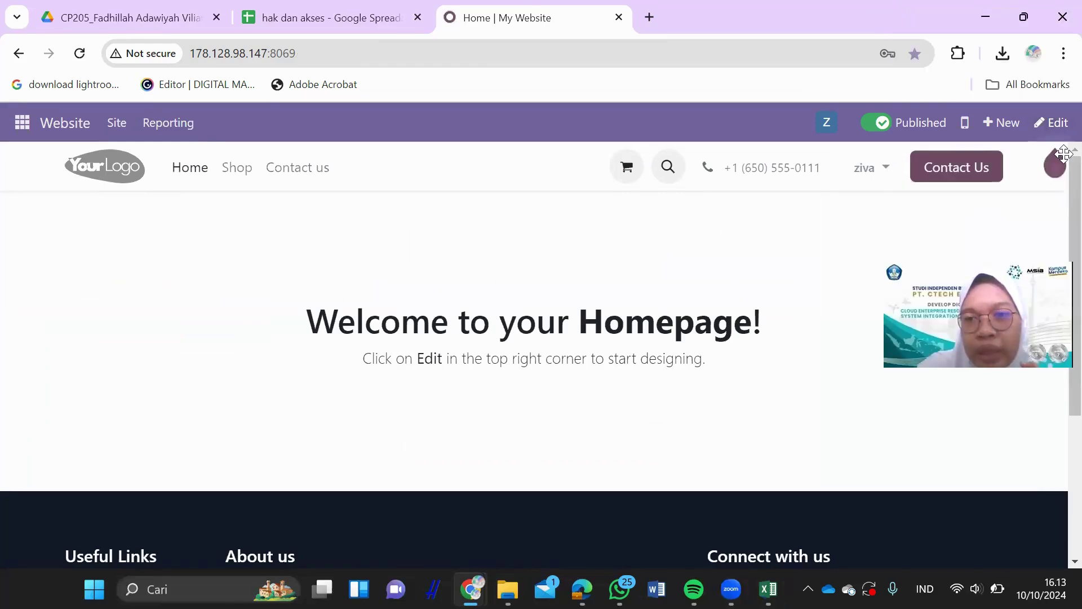
{"action": "left_click", "coordinate": [1053, 124]}
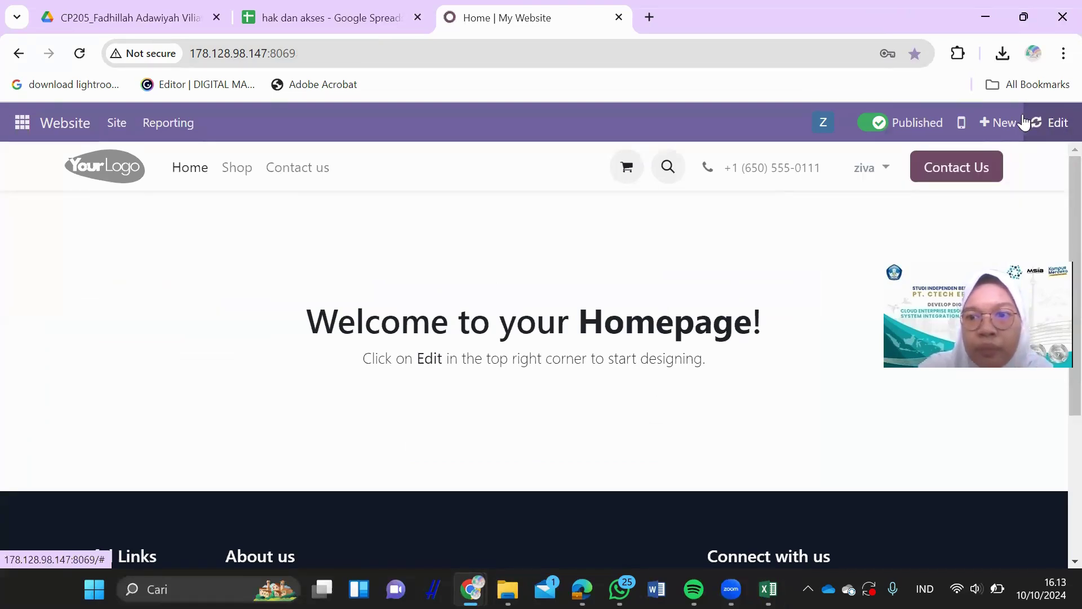